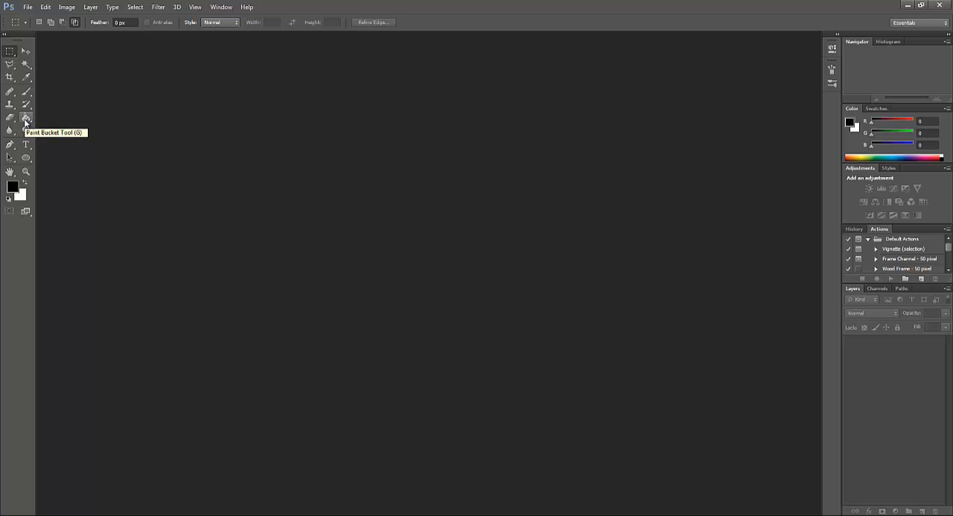
{"action": "left_click", "coordinate": [25, 124]}
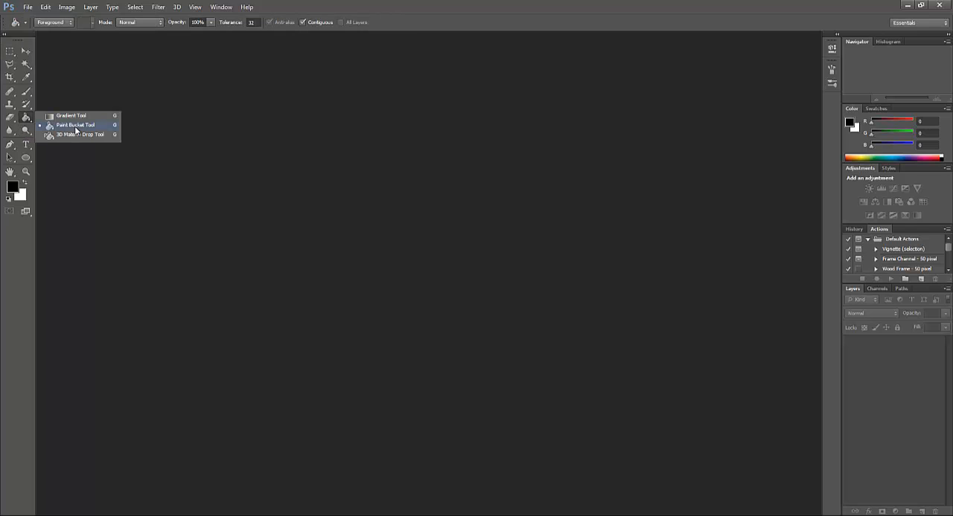
{"action": "left_click", "coordinate": [43, 126]}
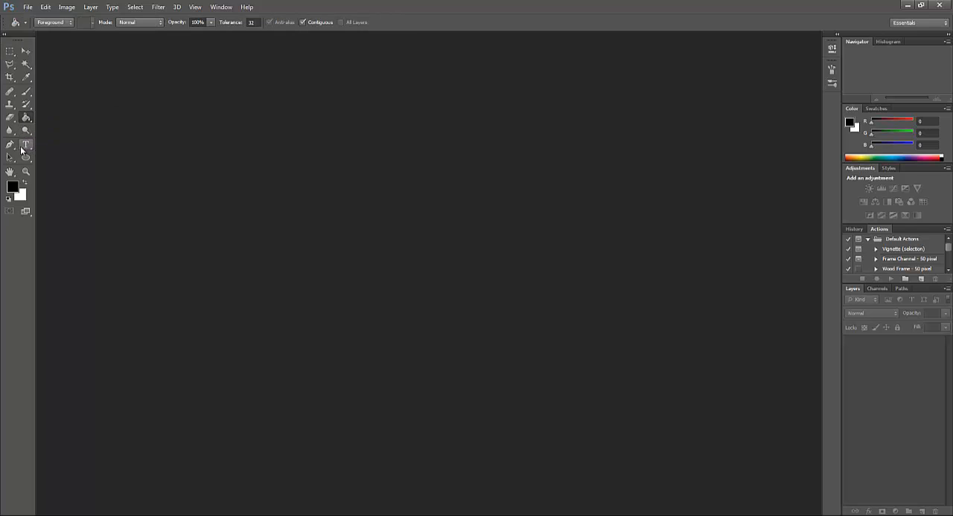
{"action": "left_click", "coordinate": [10, 51]}
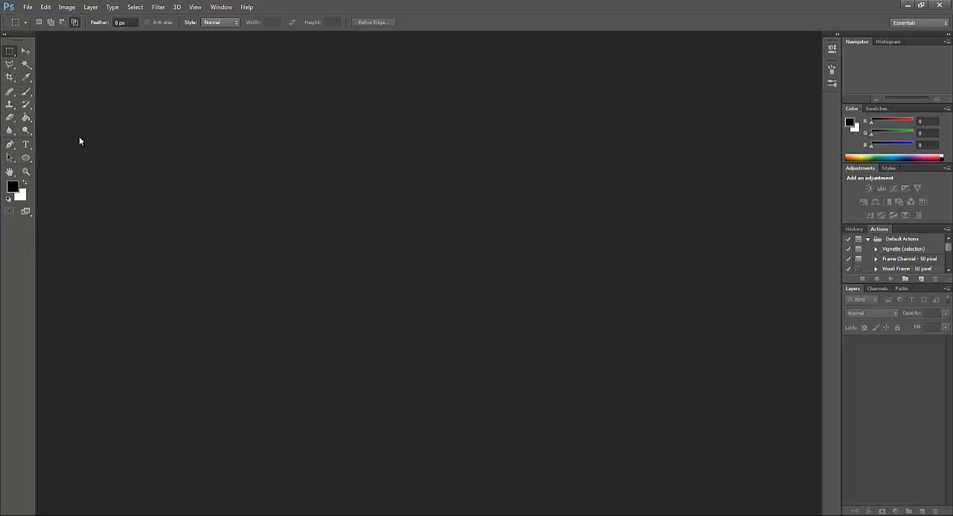
Create a new blank document 1600 pixels wide and 1200 pixels high with a white background
{"action": "left_click", "coordinate": [28, 8]}
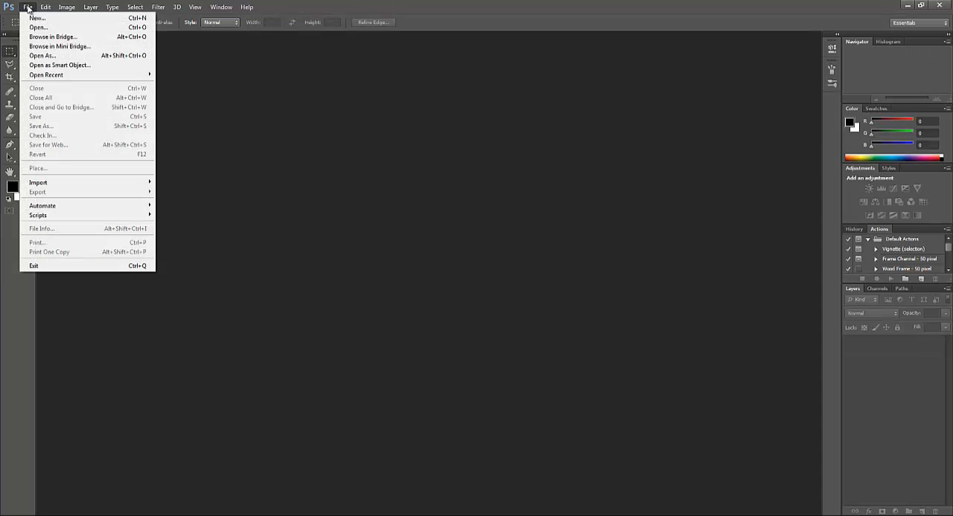
{"action": "left_click", "coordinate": [34, 17]}
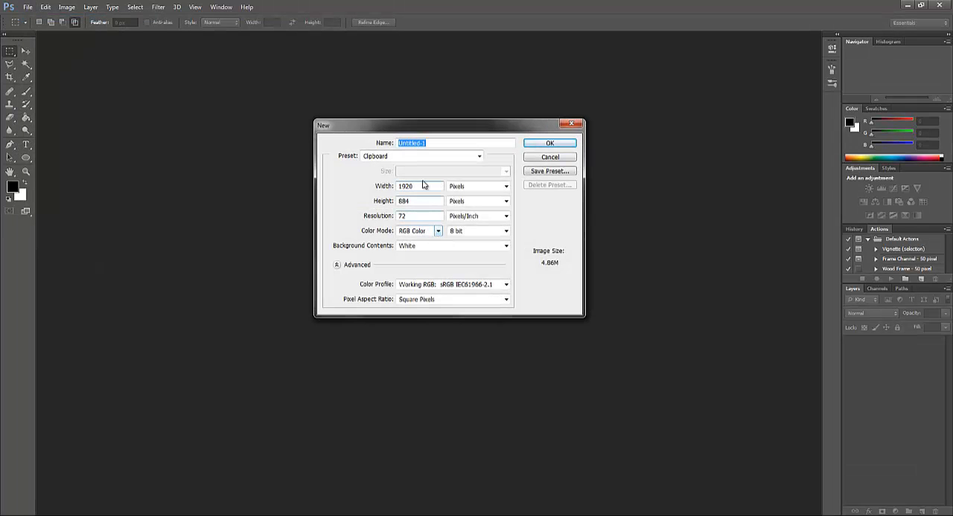
{"action": "double_click", "coordinate": [429, 186]}
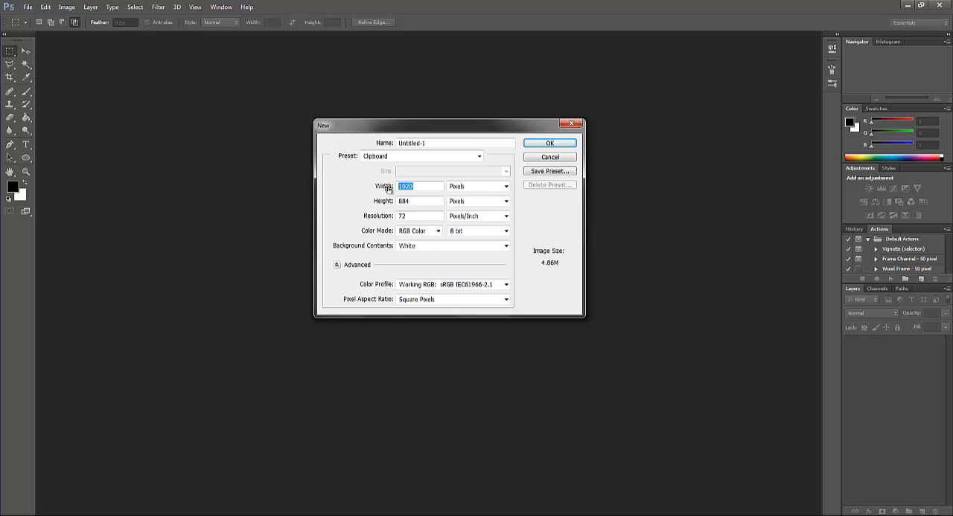
{"action": "type", "text": "1600"}
{"action": "double_click", "coordinate": [402, 202]}
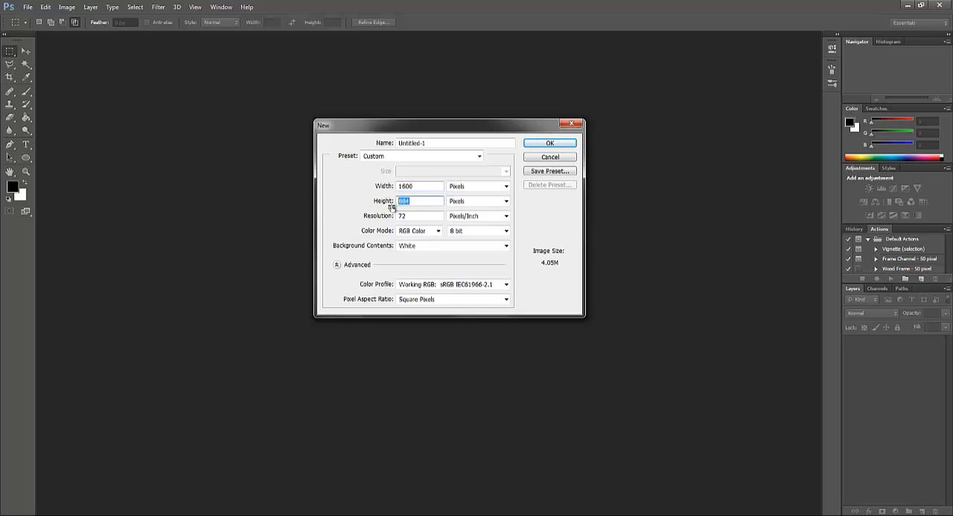
{"action": "type", "text": "1200"}
{"action": "left_click", "coordinate": [538, 146]}
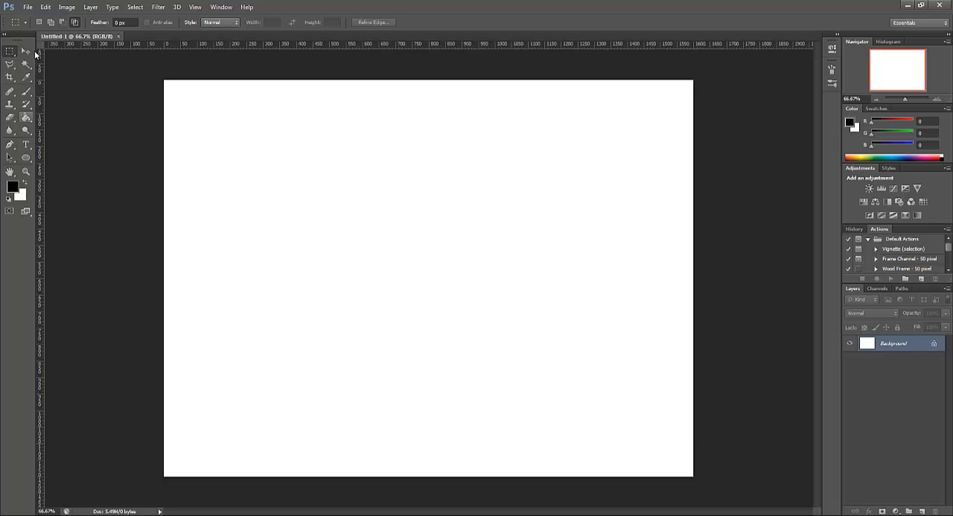
Add a new layer and draw a large rectangular selection with the Rectangular Marquee in New selection mode
{"action": "left_click", "coordinate": [921, 512]}
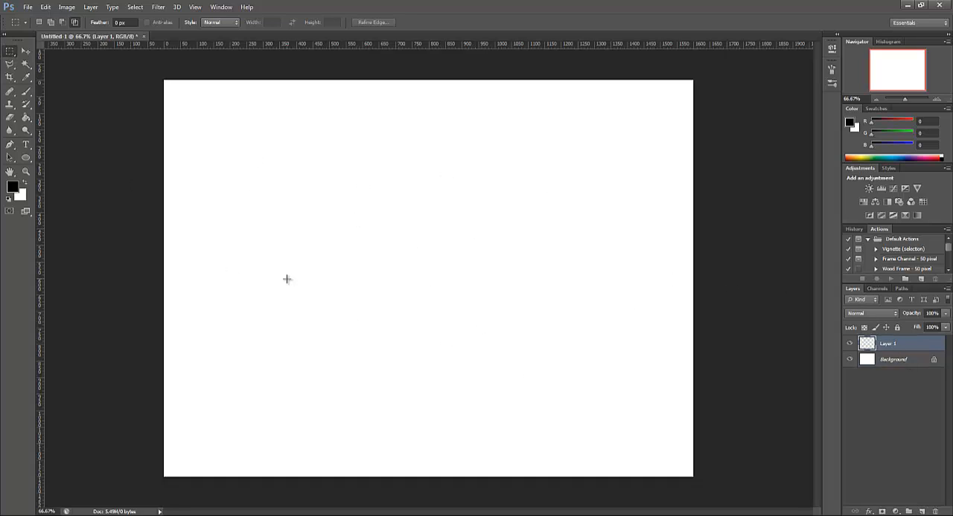
{"action": "left_click", "coordinate": [10, 52]}
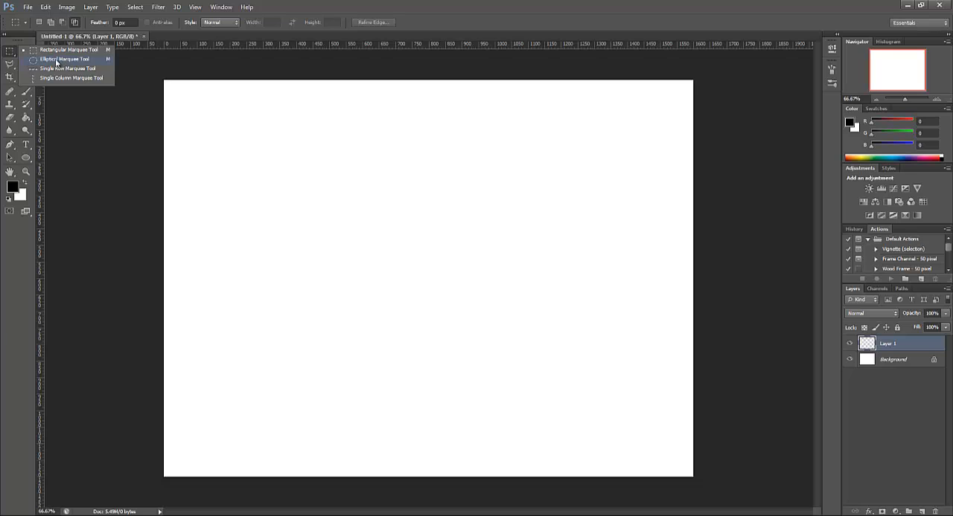
{"action": "left_click", "coordinate": [11, 53]}
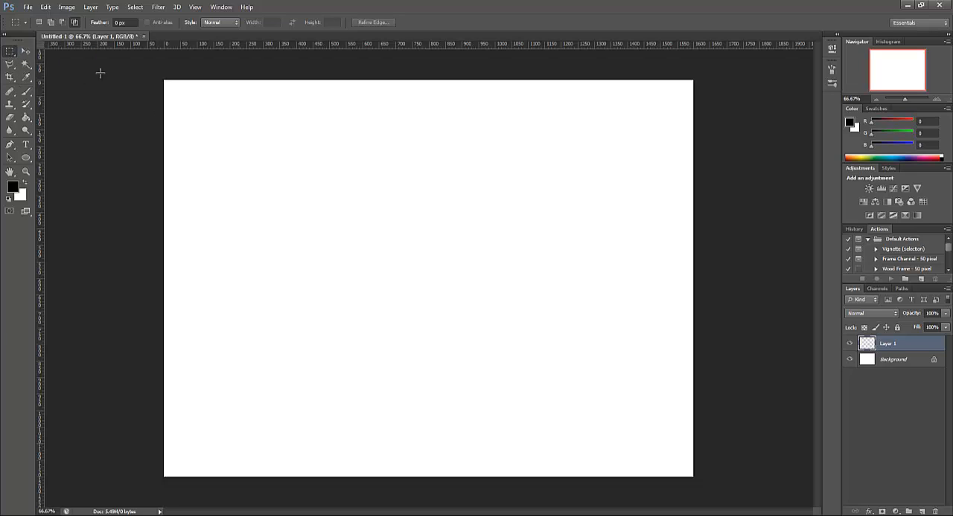
{"action": "left_click", "coordinate": [39, 23]}
{"action": "left_click_drag", "start_coordinate": [293, 163], "coordinate": [631, 429]}
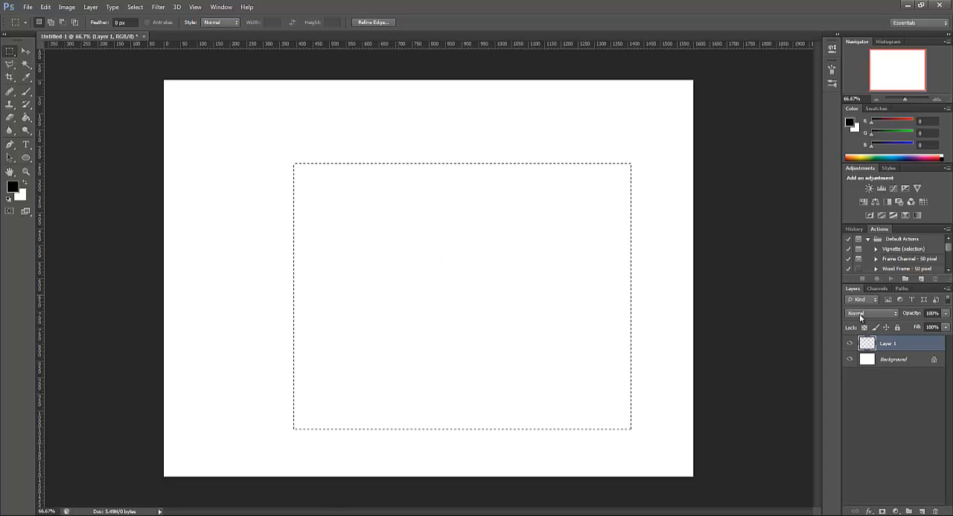
Shift the rectangular selection outline up and left, and try to move the selected area with the Move tool
{"action": "left_click_drag", "start_coordinate": [398, 236], "coordinate": [338, 207]}
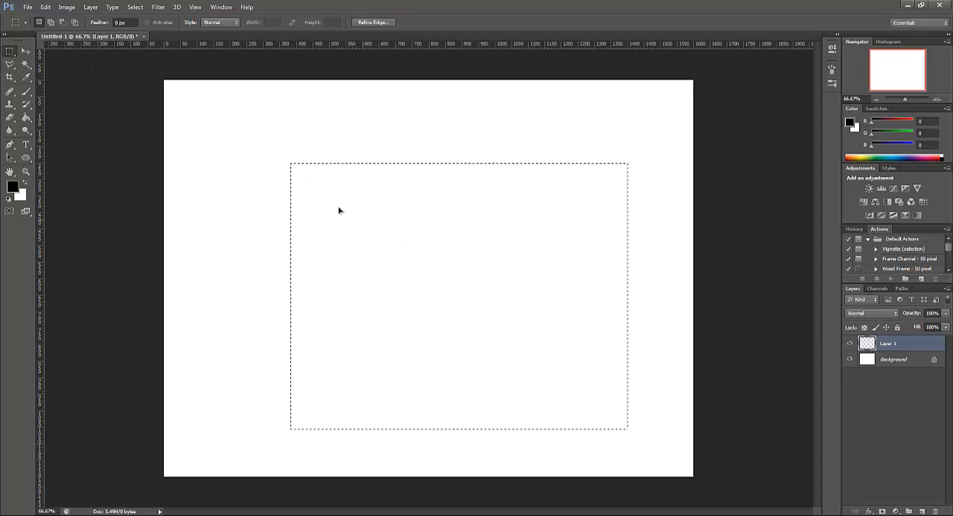
{"action": "left_click", "coordinate": [26, 52]}
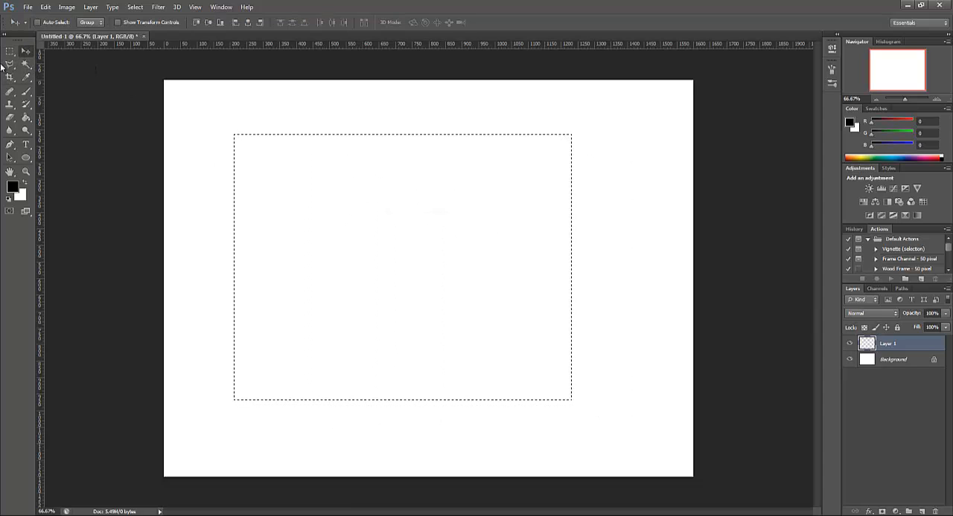
{"action": "left_click", "coordinate": [279, 212]}
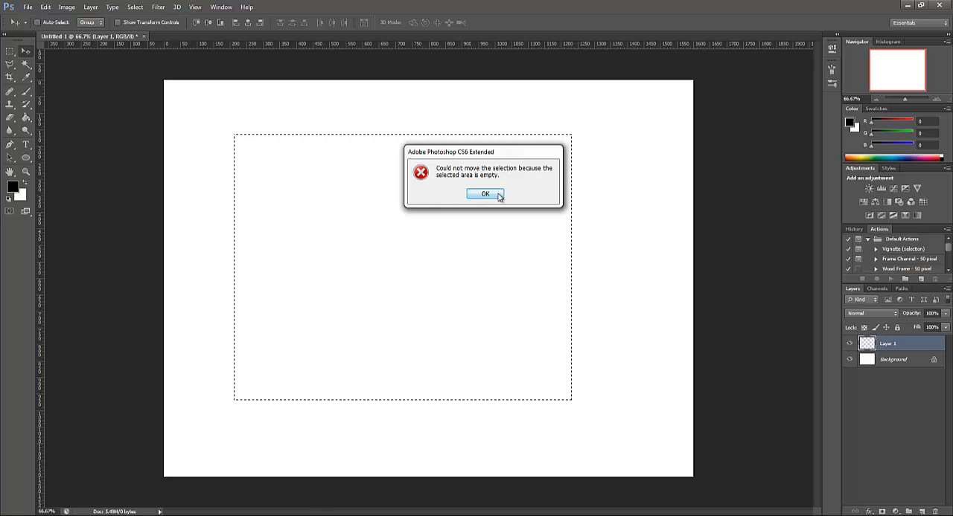
{"action": "left_click", "coordinate": [484, 194]}
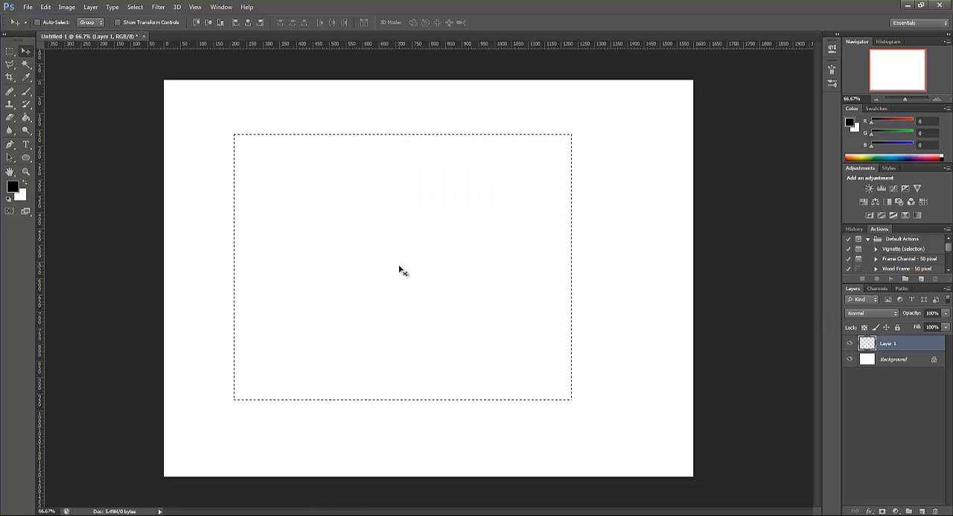
Reposition the selection outline near the canvas's centre with the Rectangular Marquee, and deselect it
{"action": "left_click", "coordinate": [8, 51]}
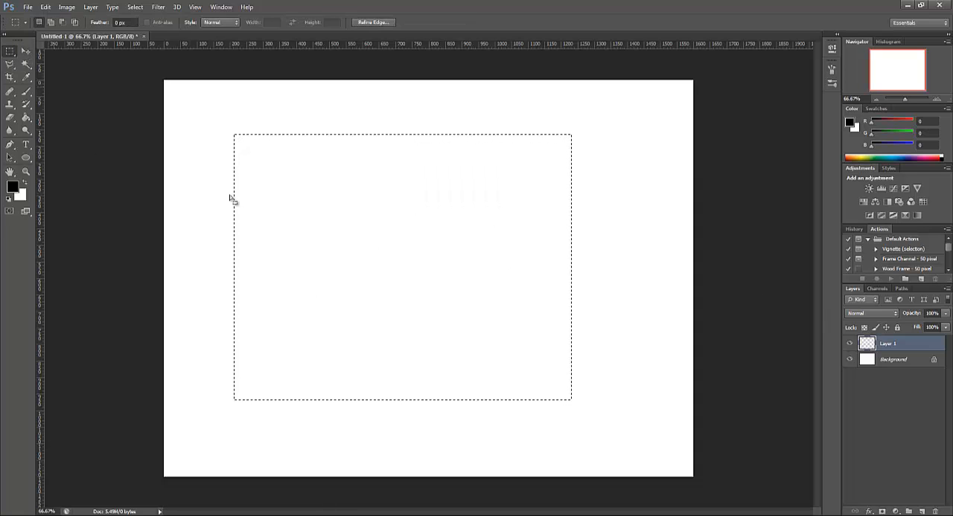
{"action": "left_click_drag", "start_coordinate": [377, 261], "coordinate": [381, 286]}
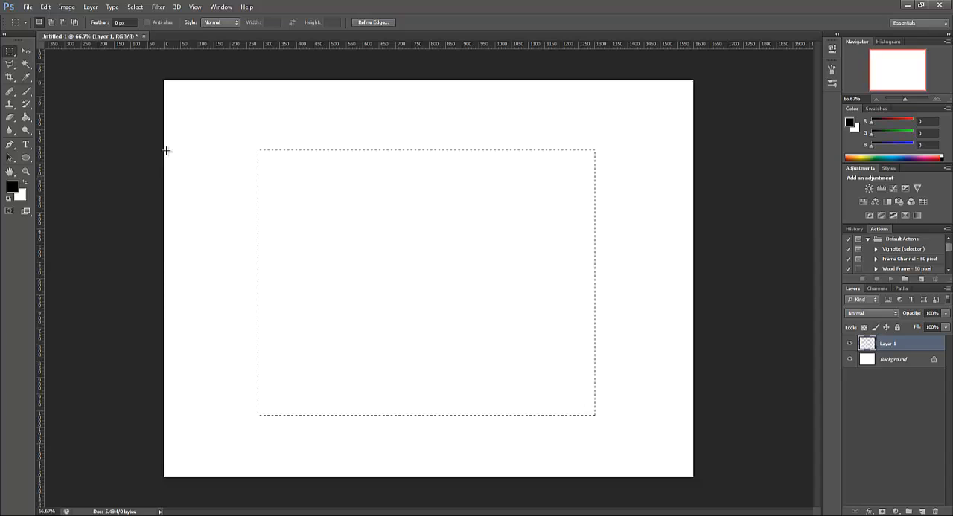
{"action": "left_click", "coordinate": [208, 146]}
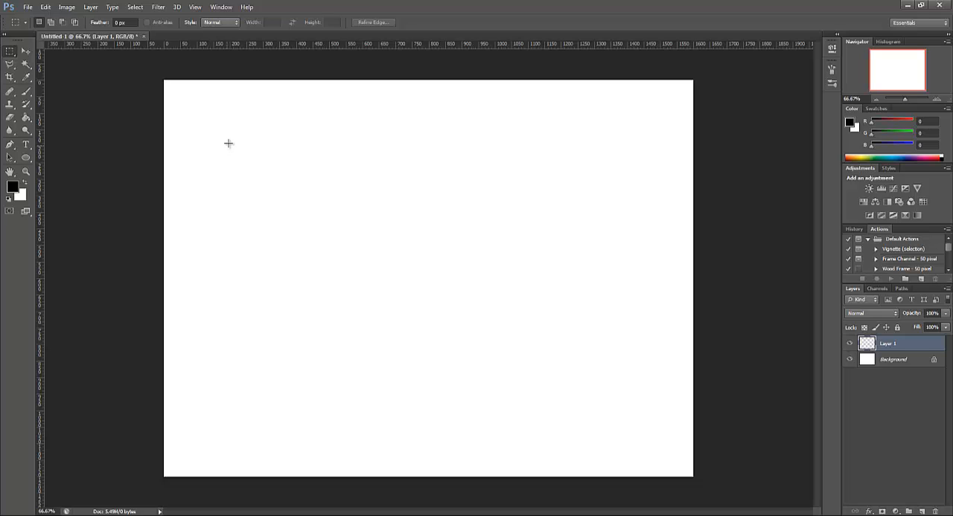
Draw two wide rectangular selections one after the other, clearing each of them
{"action": "left_click_drag", "start_coordinate": [296, 212], "coordinate": [573, 325]}
{"action": "left_click", "coordinate": [291, 344]}
{"action": "left_click_drag", "start_coordinate": [242, 158], "coordinate": [577, 311]}
{"action": "left_click", "coordinate": [344, 392]}
{"action": "left_click", "coordinate": [345, 391]}
Draw a large circular selection with the Elliptical Marquee, drag a second overlapping ellipse in subtract mode, and deselect everything
{"action": "right_click", "coordinate": [9, 55]}
{"action": "left_click", "coordinate": [52, 59]}
{"action": "left_click_drag", "start_coordinate": [282, 151], "coordinate": [516, 377]}
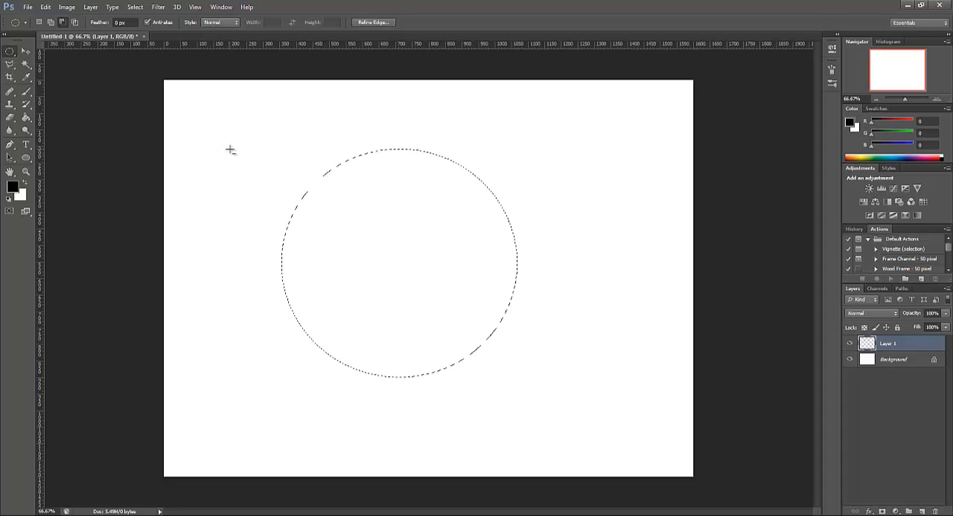
{"action": "left_click_drag", "start_coordinate": [238, 140], "coordinate": [436, 320]}
{"action": "key", "text": "ctrl+d"}
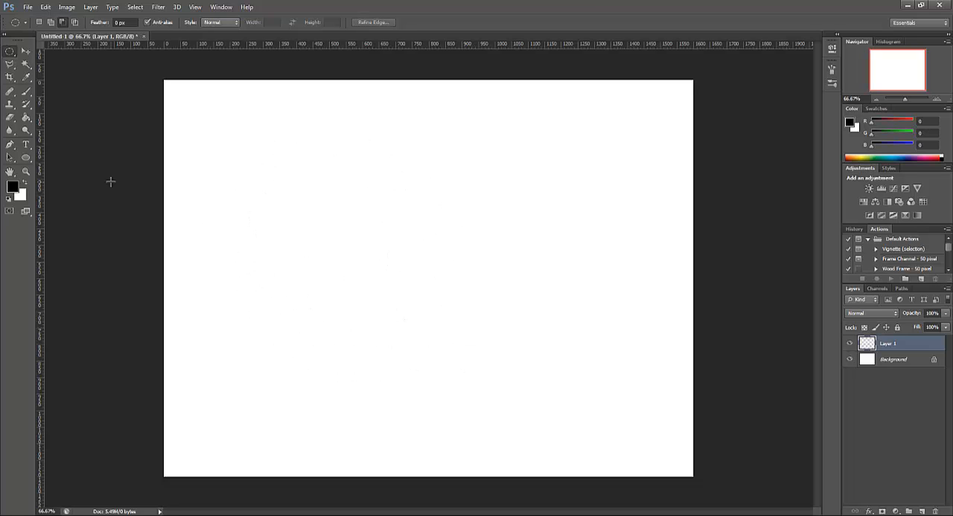
Build one combined selection from three overlapping rectangles using the Rectangular Marquee in Add to selection mode
{"action": "left_click", "coordinate": [37, 22]}
{"action": "left_click", "coordinate": [9, 53]}
{"action": "left_click", "coordinate": [53, 51]}
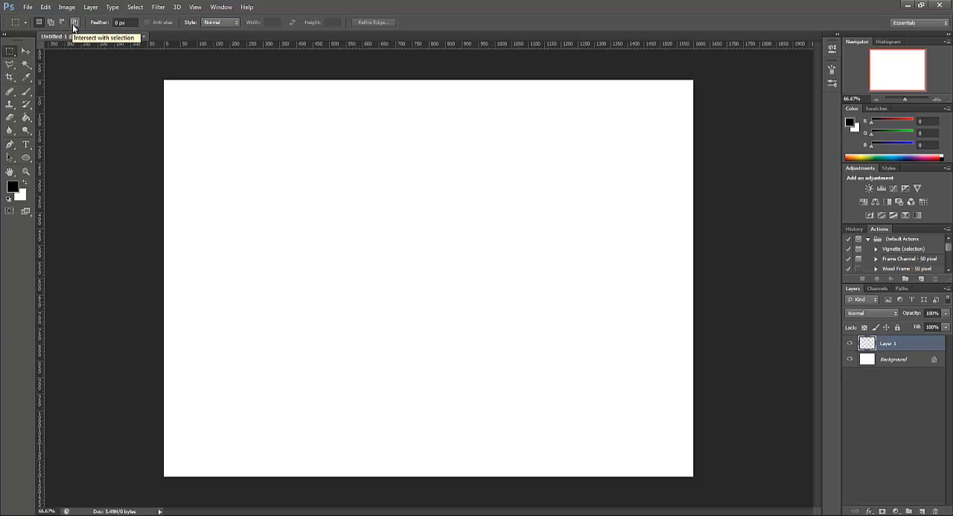
{"action": "right_click", "coordinate": [10, 55]}
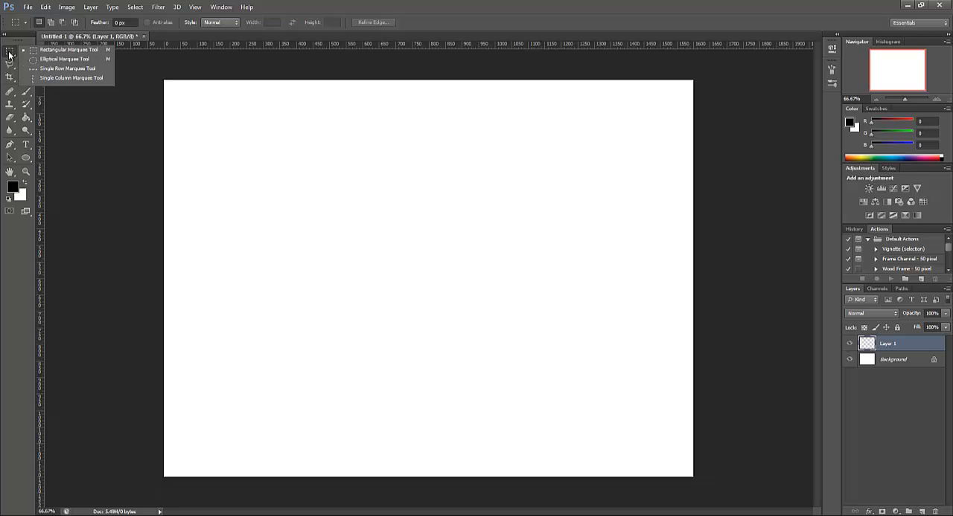
{"action": "left_click", "coordinate": [50, 24]}
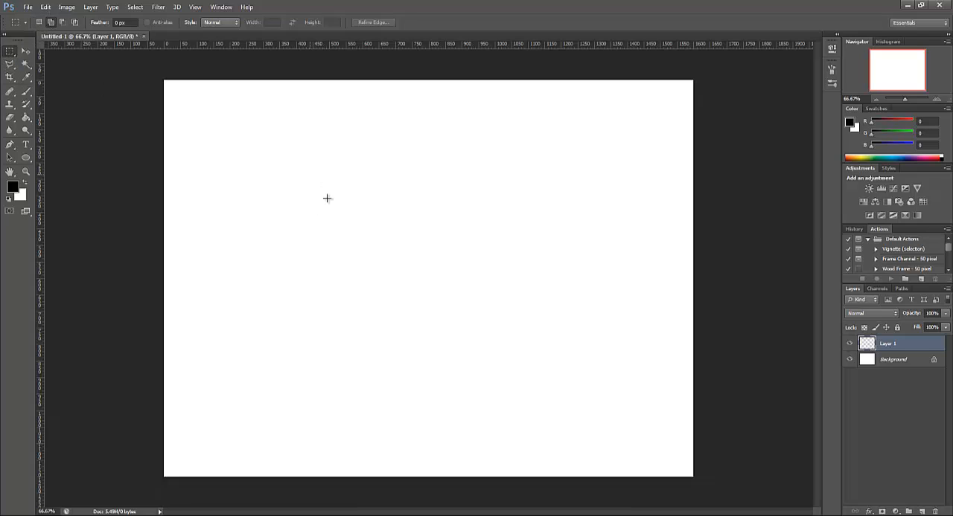
{"action": "left_click_drag", "start_coordinate": [308, 174], "coordinate": [441, 310]}
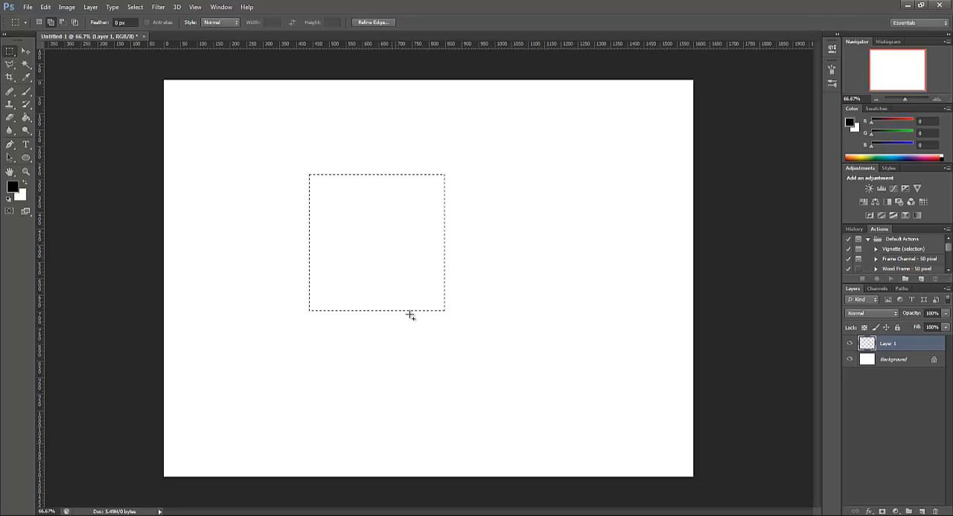
{"action": "left_click_drag", "start_coordinate": [488, 363], "coordinate": [489, 363]}
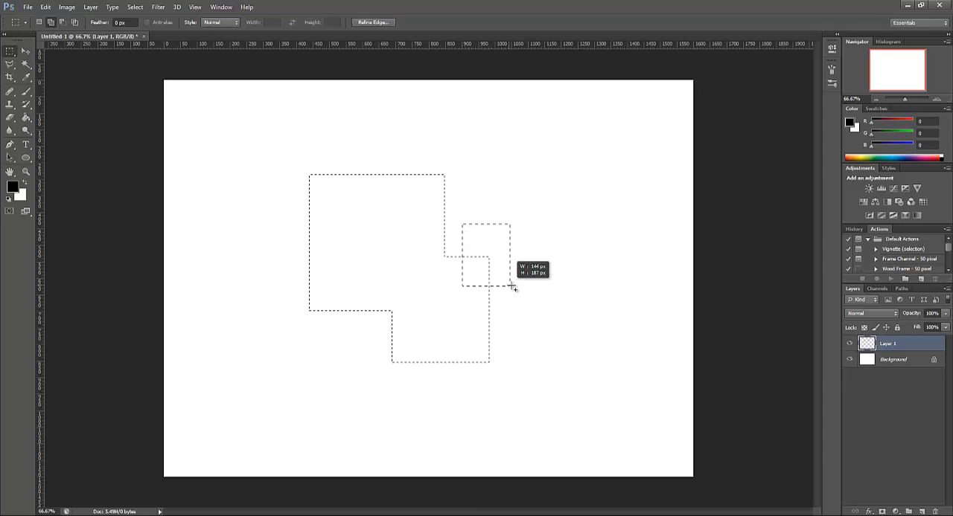
{"action": "left_click_drag", "start_coordinate": [512, 288], "coordinate": [512, 286]}
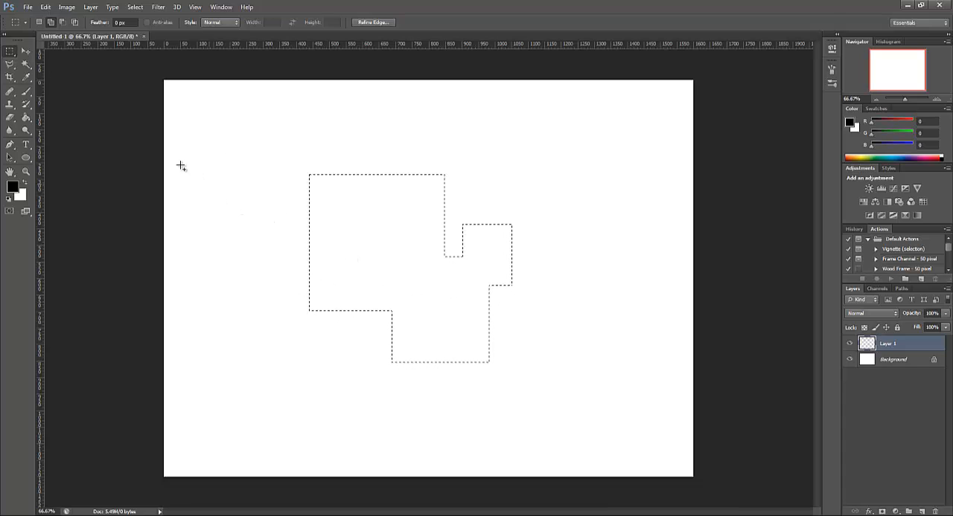
Subtract rectangles from the right and lower parts of the combined selection, leaving a roughly square area
{"action": "left_click", "coordinate": [63, 22]}
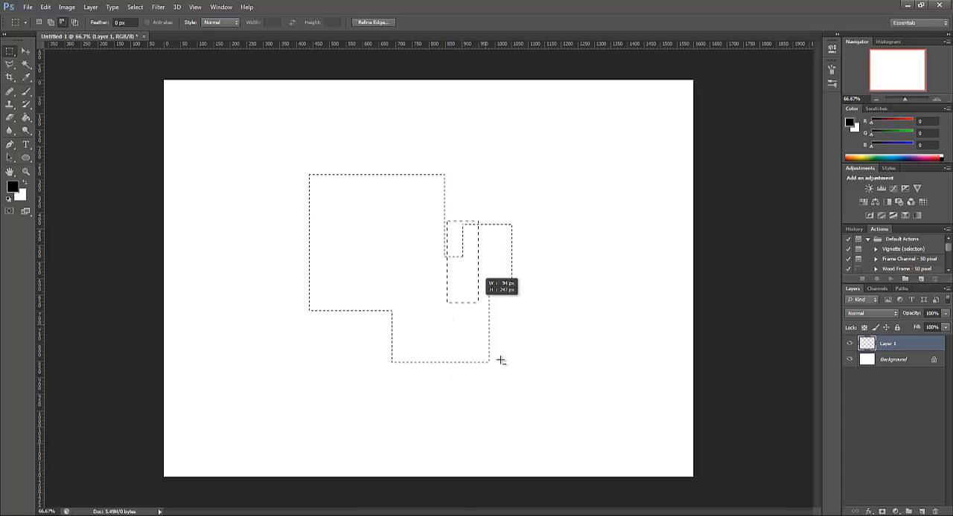
{"action": "left_click_drag", "start_coordinate": [501, 360], "coordinate": [529, 406]}
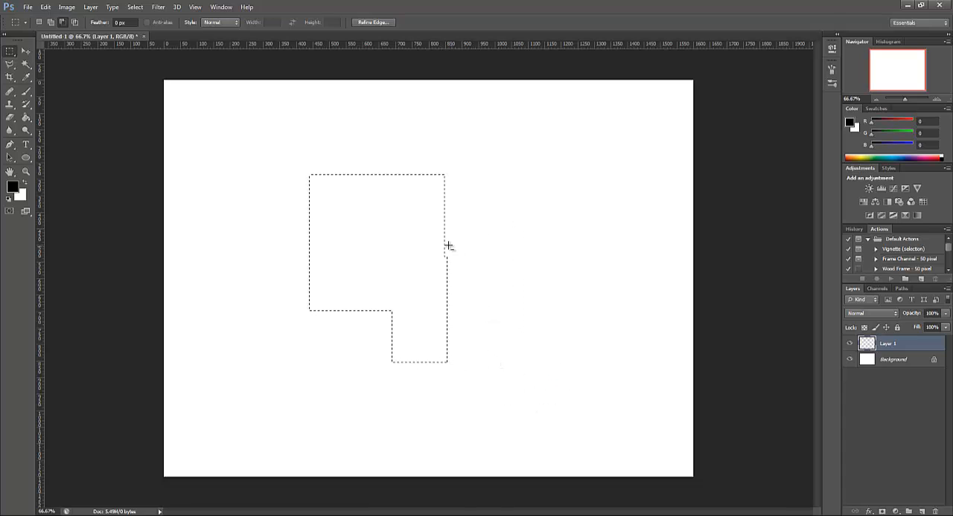
{"action": "left_click_drag", "start_coordinate": [449, 269], "coordinate": [499, 395]}
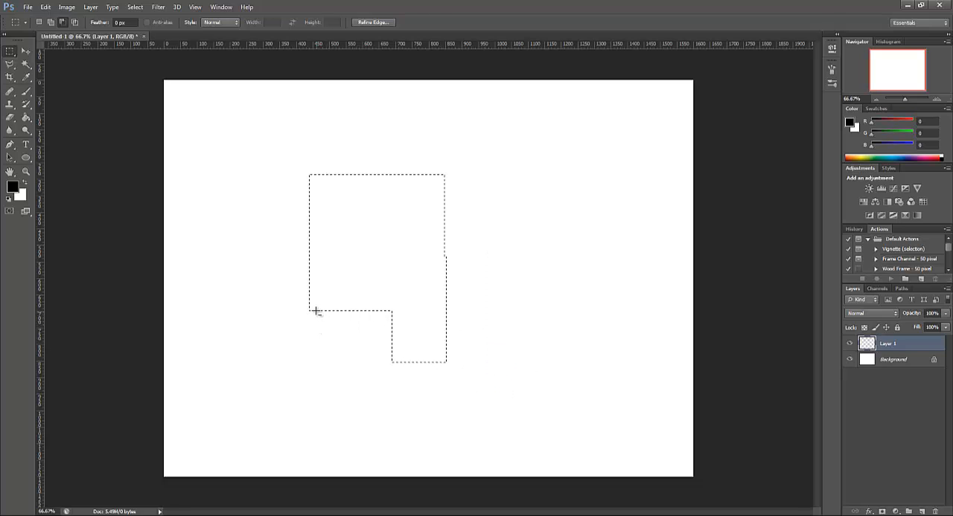
{"action": "left_click_drag", "start_coordinate": [523, 363], "coordinate": [553, 386]}
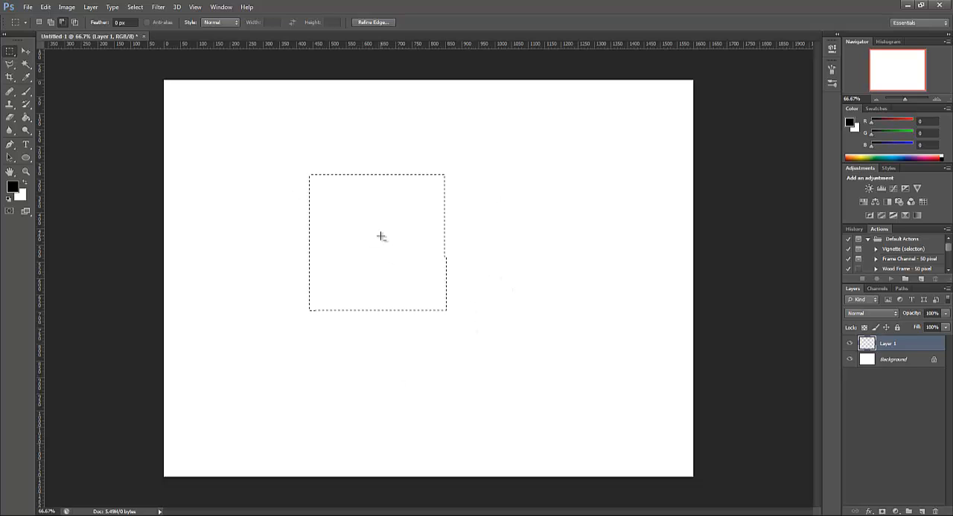
Intersect the square selection with three overlapping rectangles in turn, and return the marquee to New selection mode
{"action": "left_click", "coordinate": [76, 23]}
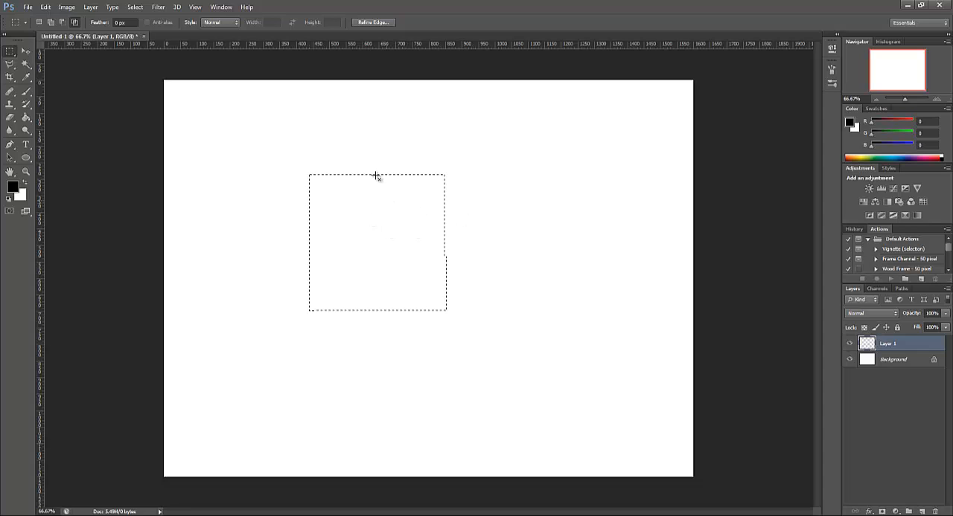
{"action": "left_click_drag", "start_coordinate": [370, 144], "coordinate": [465, 281]}
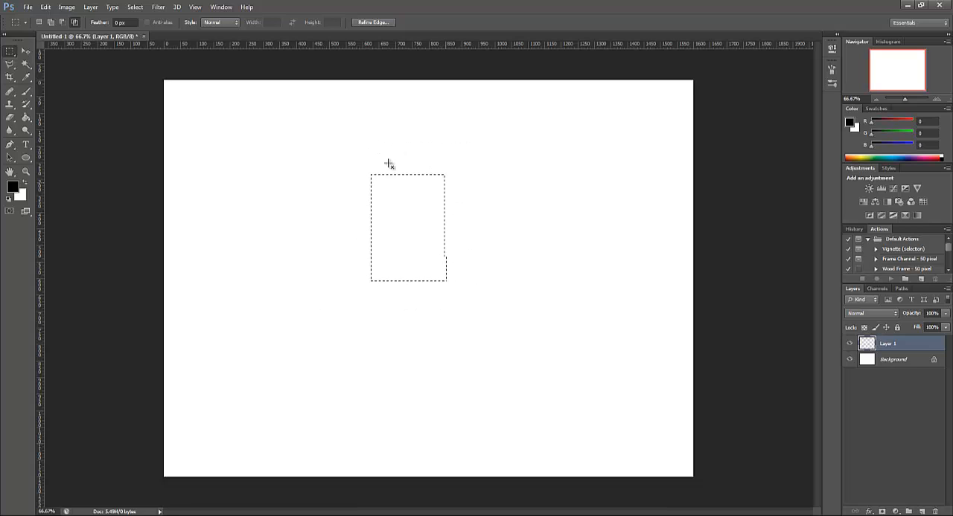
{"action": "left_click_drag", "start_coordinate": [384, 190], "coordinate": [484, 312]}
{"action": "left_click_drag", "start_coordinate": [399, 207], "coordinate": [517, 362]}
{"action": "left_click", "coordinate": [38, 23]}
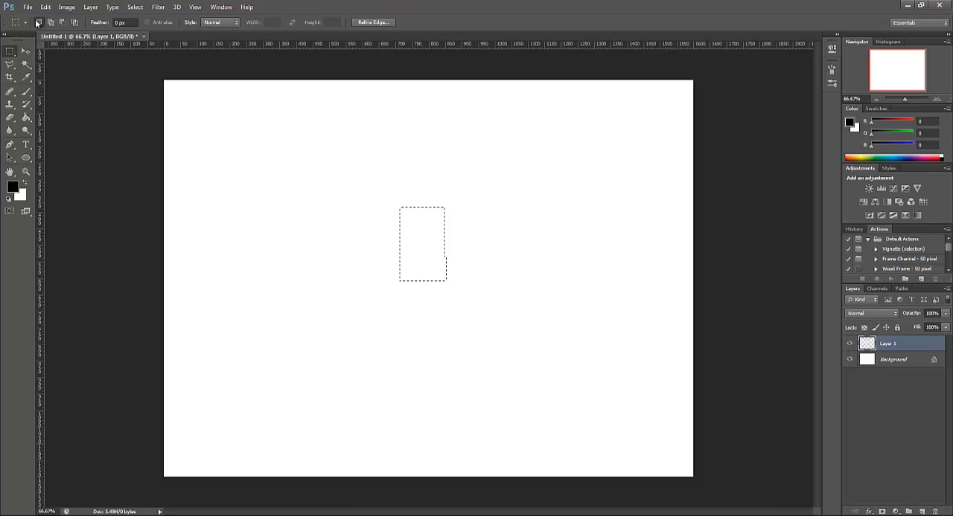
Clear the old selection and draw a new rectangular selection of about 530 by 480 pixels left of the canvas centre
{"action": "left_click", "coordinate": [10, 52]}
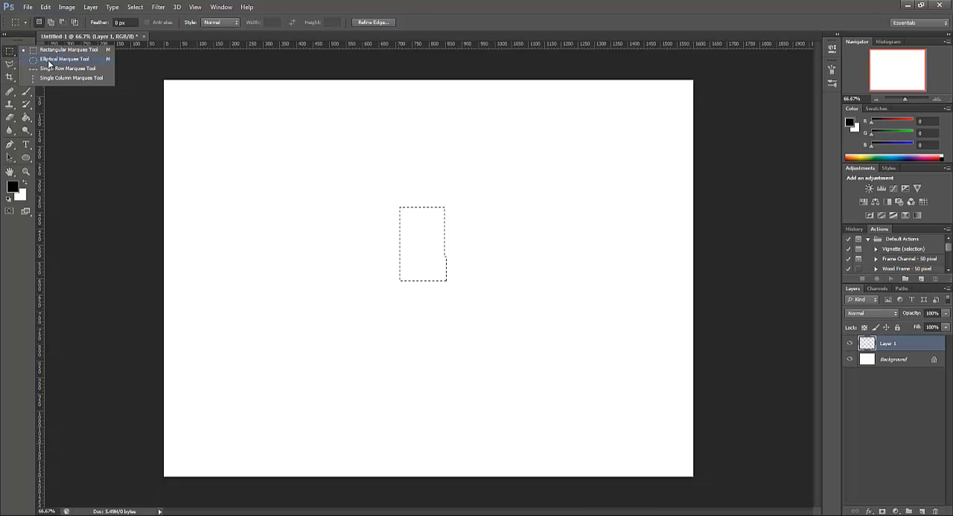
{"action": "left_click", "coordinate": [48, 61]}
{"action": "left_click", "coordinate": [10, 52]}
{"action": "left_click", "coordinate": [46, 49]}
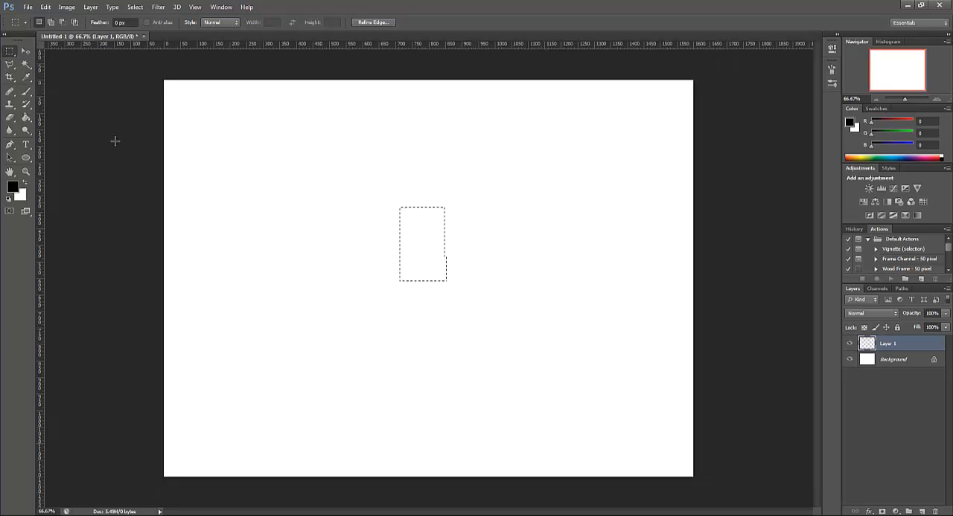
{"action": "left_click", "coordinate": [328, 251]}
{"action": "left_click_drag", "start_coordinate": [246, 182], "coordinate": [415, 344]}
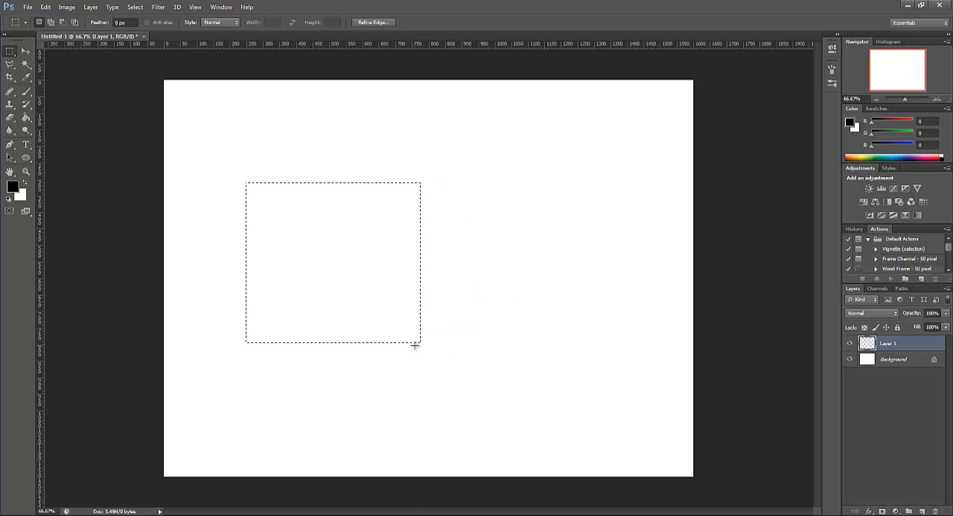
Fill the rectangular selection on Layer 1 with red (#ea1c1c) using the Paint Bucket
{"action": "left_click", "coordinate": [27, 119]}
{"action": "left_click", "coordinate": [57, 116]}
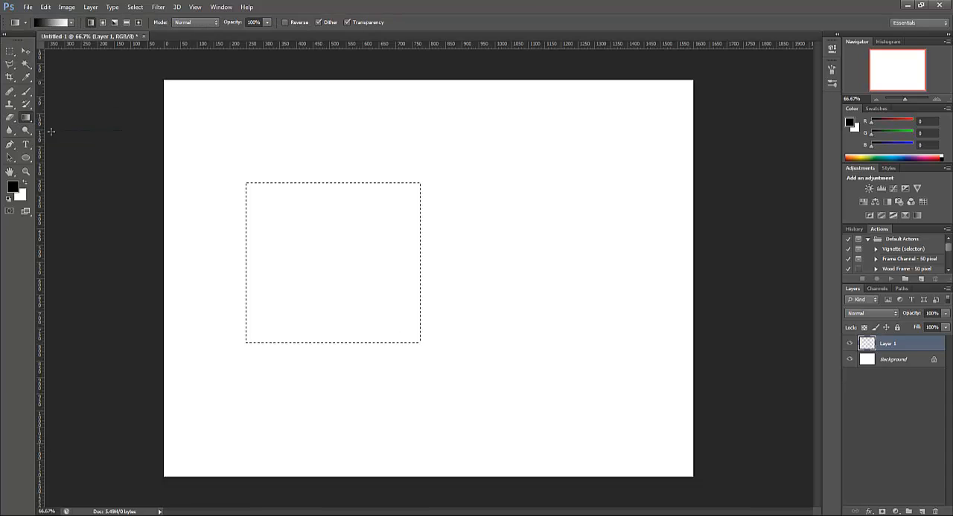
{"action": "right_click", "coordinate": [26, 119]}
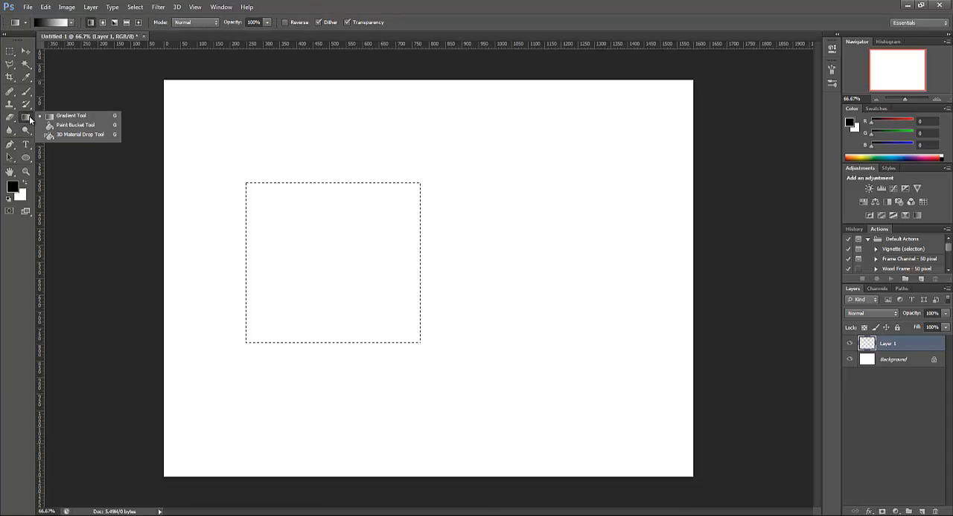
{"action": "right_click", "coordinate": [25, 121]}
{"action": "right_click", "coordinate": [24, 122]}
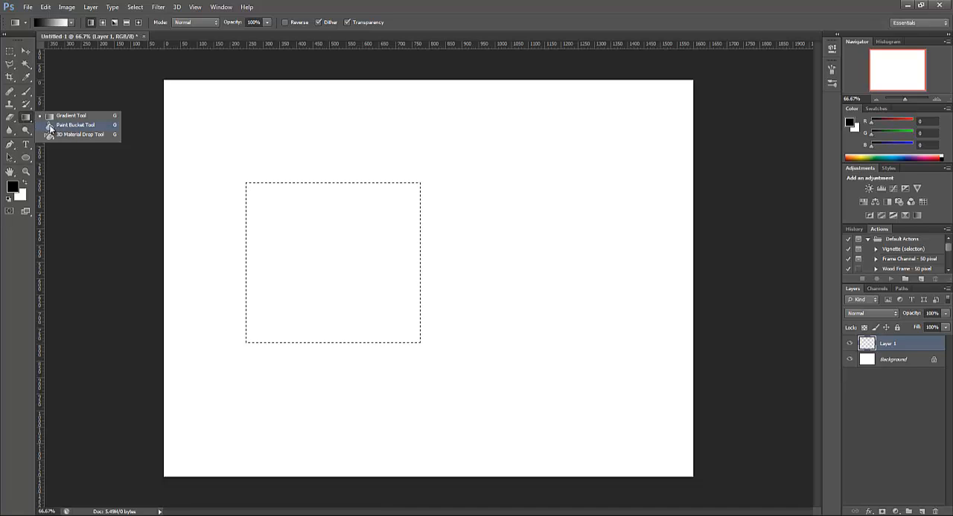
{"action": "left_click", "coordinate": [58, 125]}
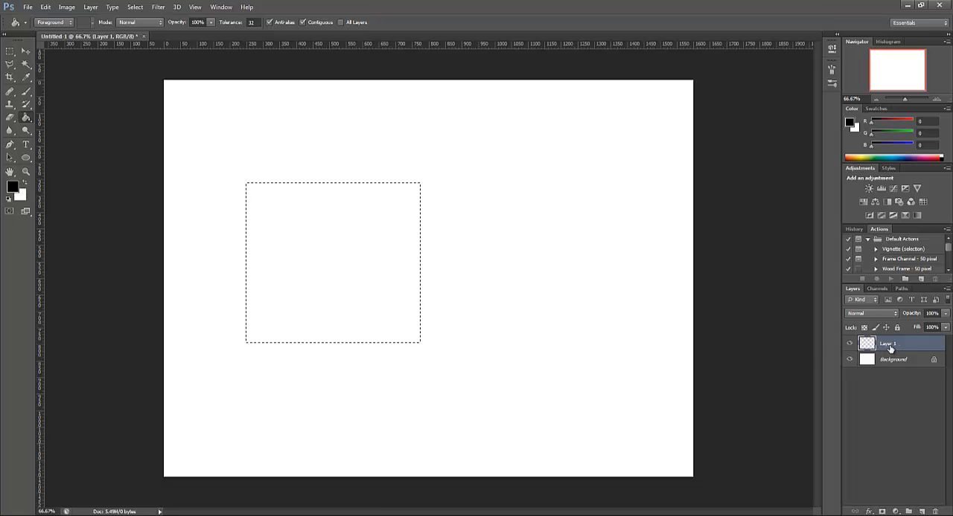
{"action": "left_click", "coordinate": [19, 195]}
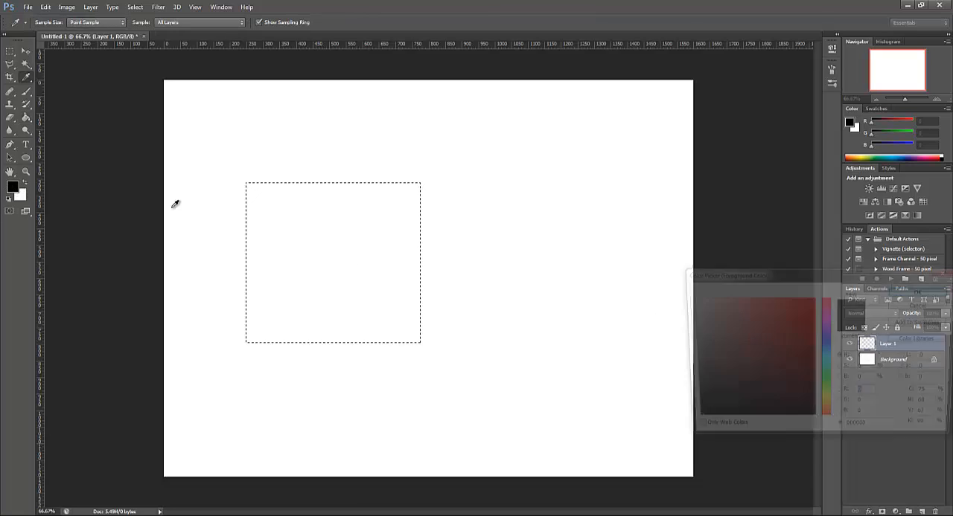
{"action": "left_click_drag", "start_coordinate": [791, 321], "coordinate": [799, 308]}
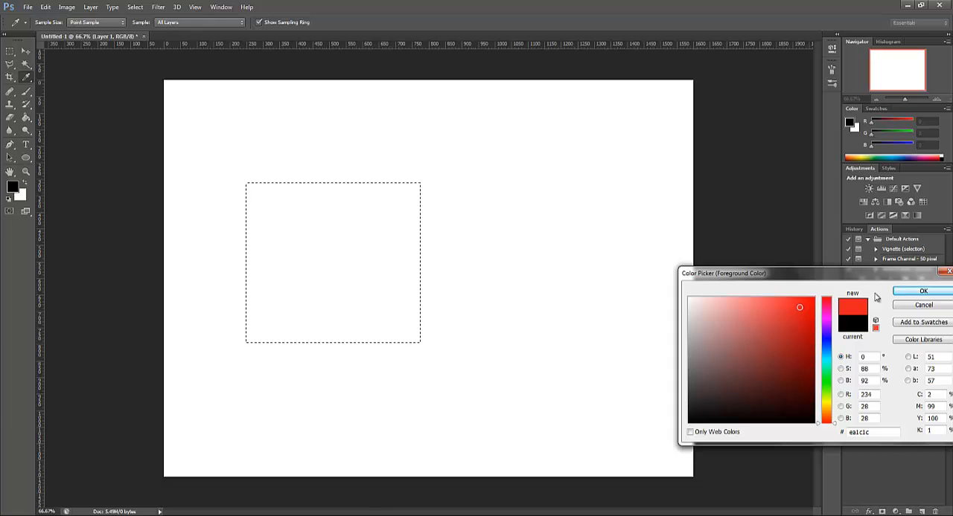
{"action": "left_click", "coordinate": [922, 291]}
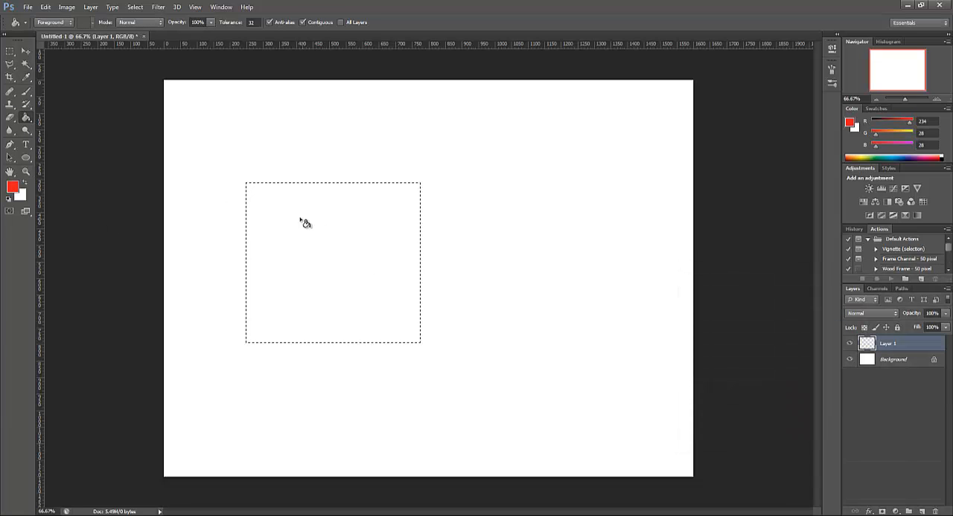
{"action": "left_click", "coordinate": [321, 239]}
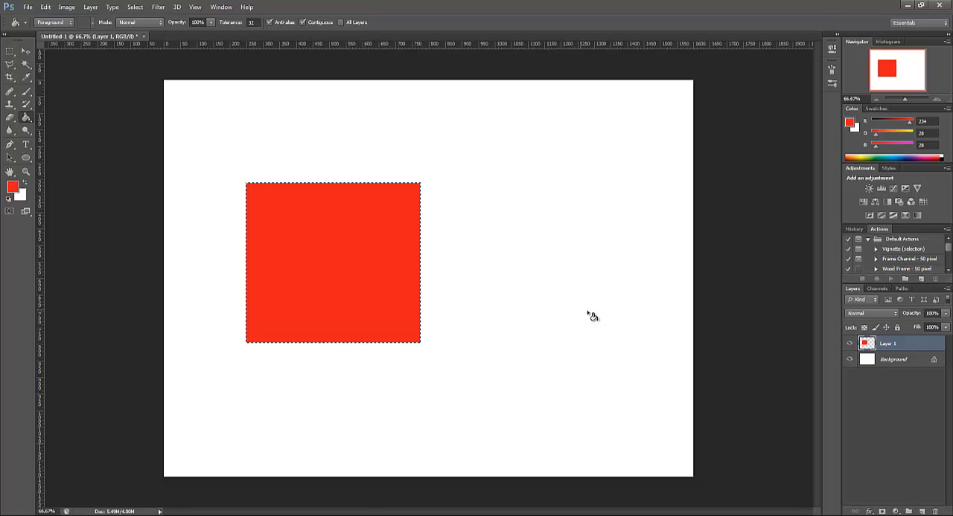
Deselect the area and move the red rectangle about 150 pixels right and slightly up
{"action": "key", "text": "ctrl+d"}
{"action": "left_click", "coordinate": [24, 54]}
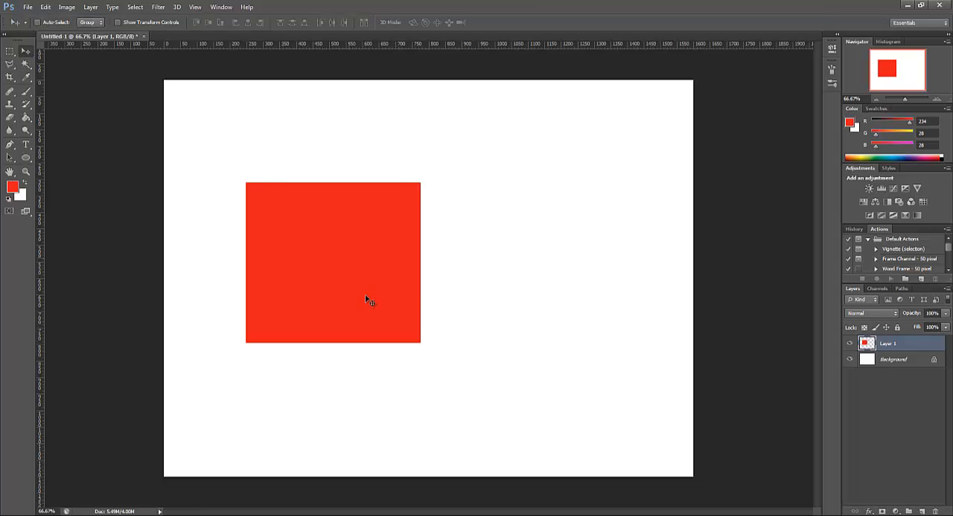
{"action": "left_click_drag", "start_coordinate": [368, 300], "coordinate": [392, 281]}
Add a new layer and draw a circular selection about 465 pixels wide over the red rectangle's upper-right corner
{"action": "left_click", "coordinate": [922, 512]}
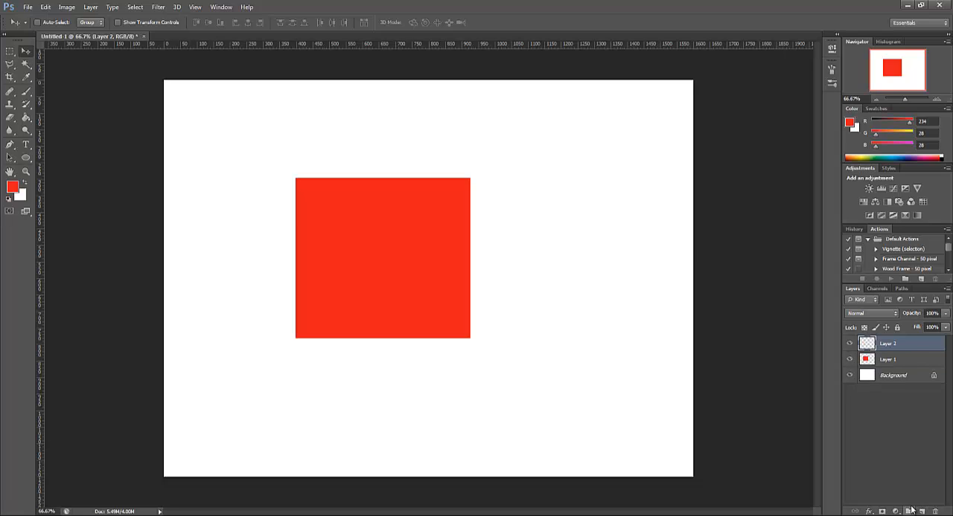
{"action": "left_click", "coordinate": [10, 50]}
{"action": "left_click", "coordinate": [64, 59]}
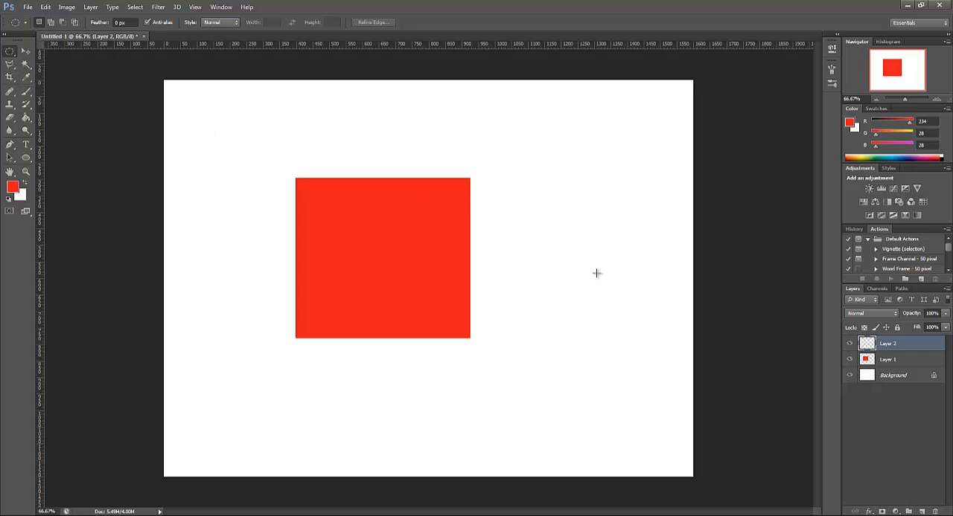
{"action": "left_click_drag", "start_coordinate": [381, 133], "coordinate": [541, 285]}
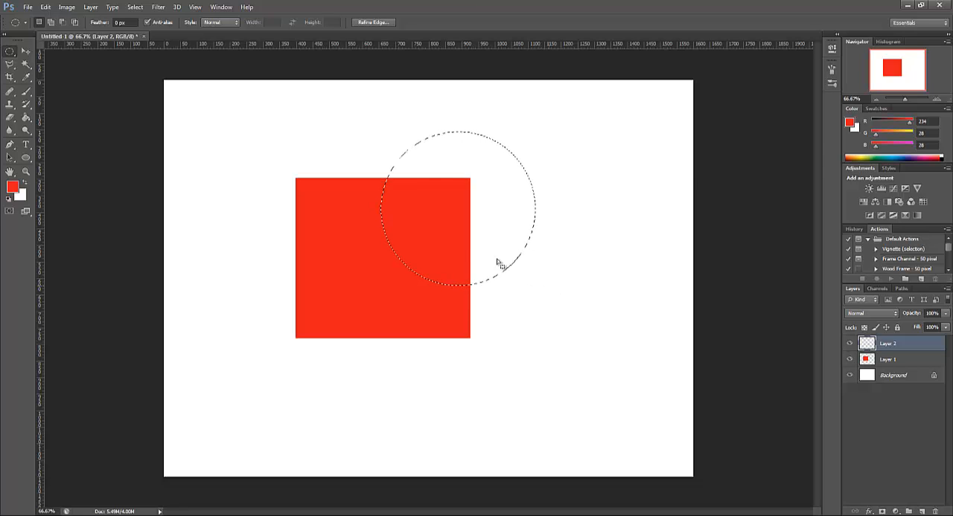
Fill the circular selection on Layer 2 with blue (#1c86ea), deselect it and return to the Elliptical Marquee
{"action": "left_click", "coordinate": [26, 117]}
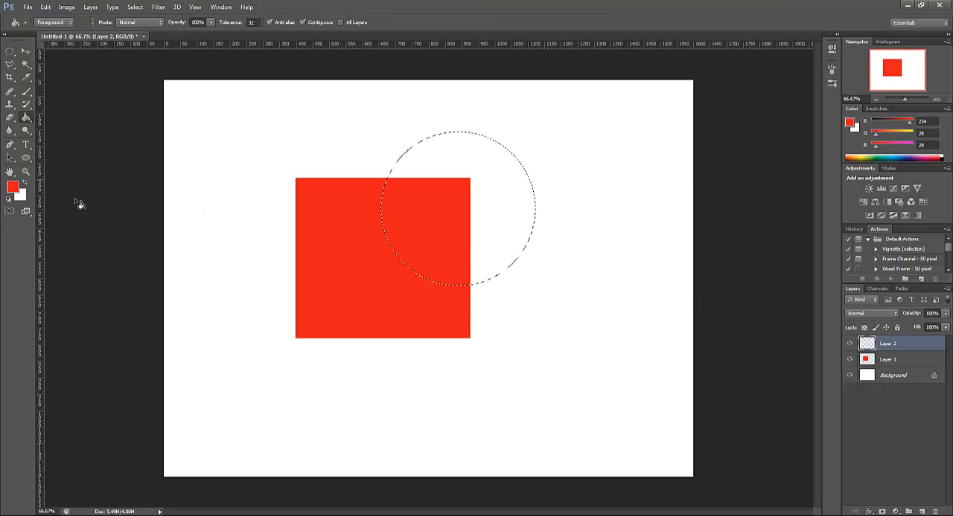
{"action": "left_click", "coordinate": [12, 187]}
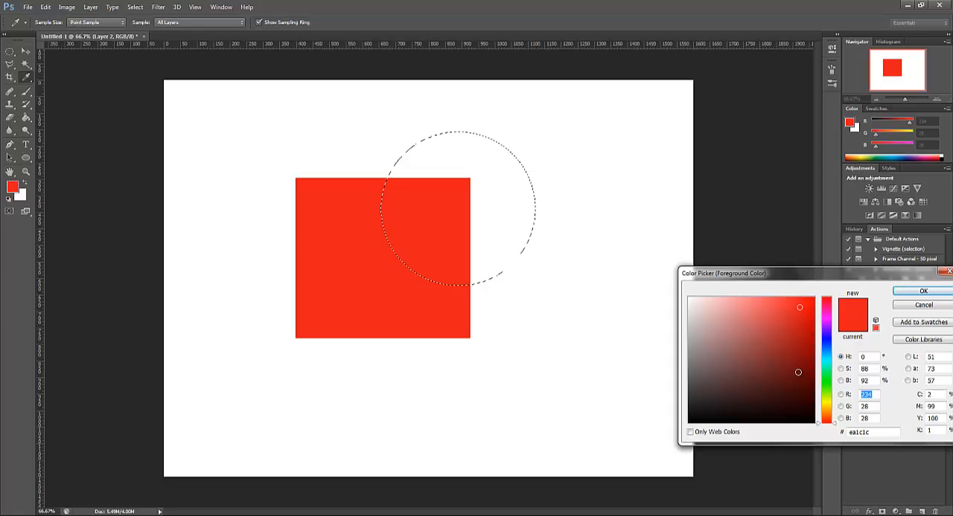
{"action": "left_click_drag", "start_coordinate": [822, 355], "coordinate": [823, 350]}
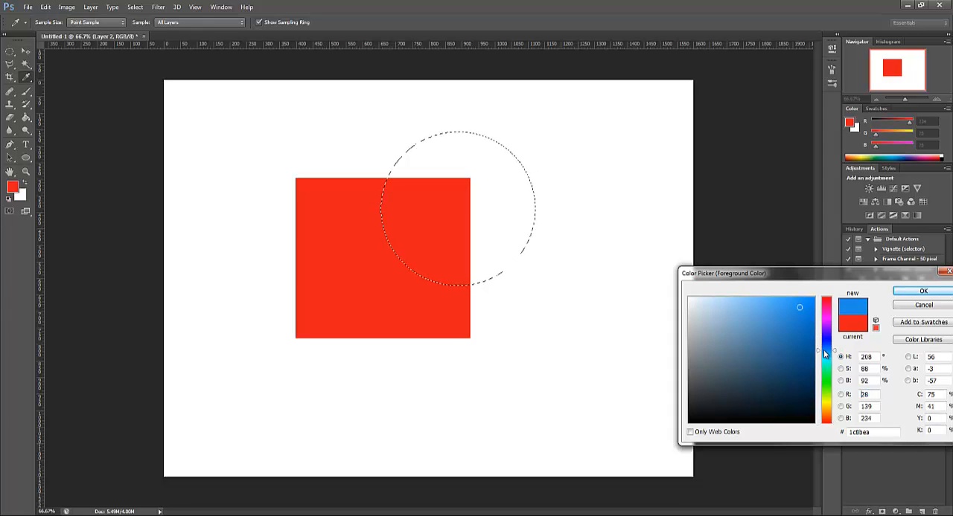
{"action": "left_click", "coordinate": [923, 291]}
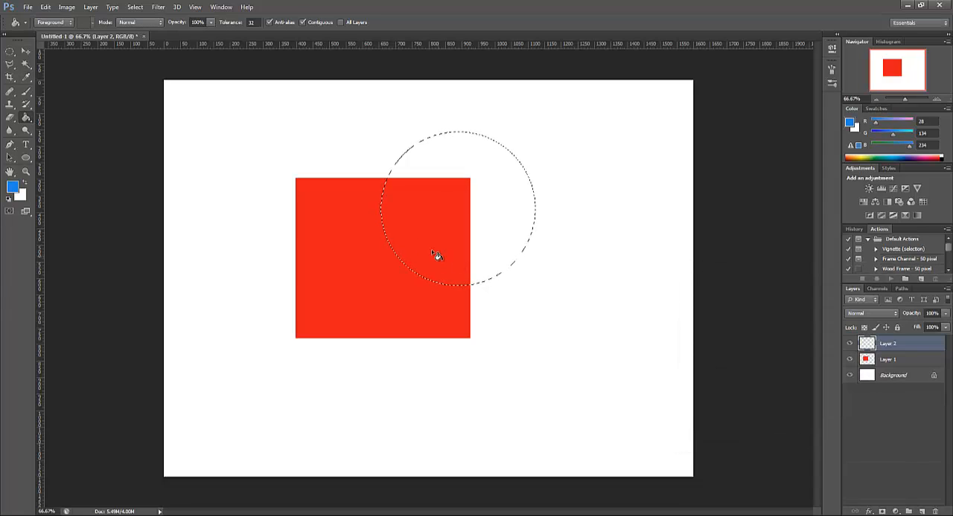
{"action": "left_click", "coordinate": [469, 180]}
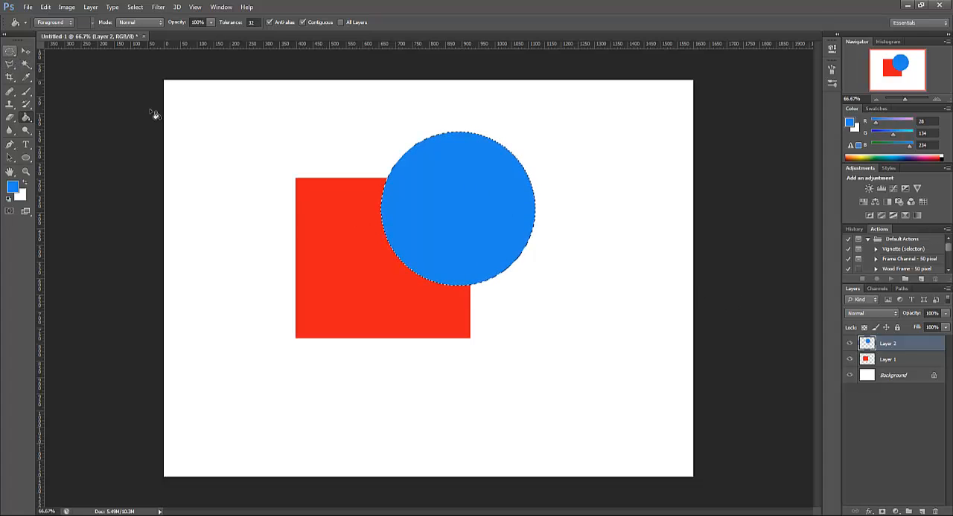
{"action": "key", "text": "ctrl+d"}
{"action": "left_click", "coordinate": [9, 51]}
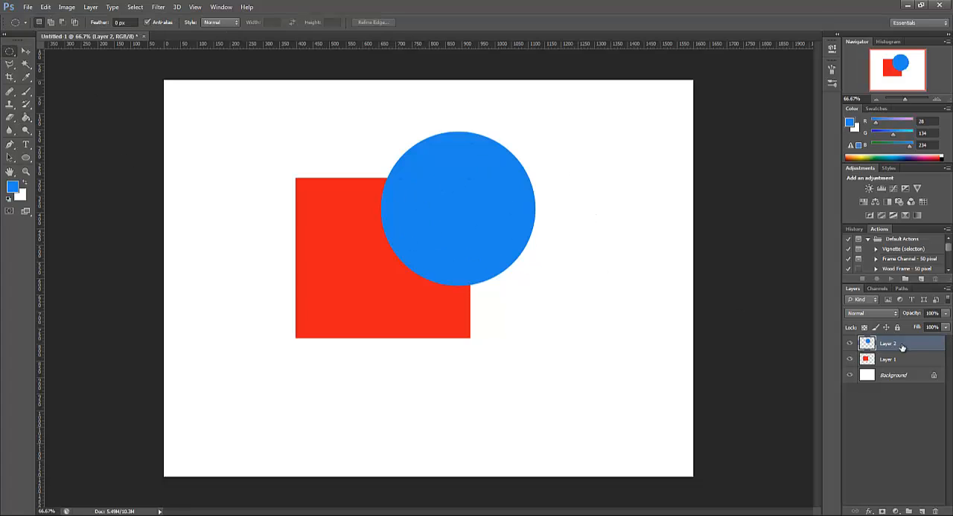
Rename the red rectangle's layer "red" and the blue circle's layer "blue"
{"action": "double_click", "coordinate": [887, 359]}
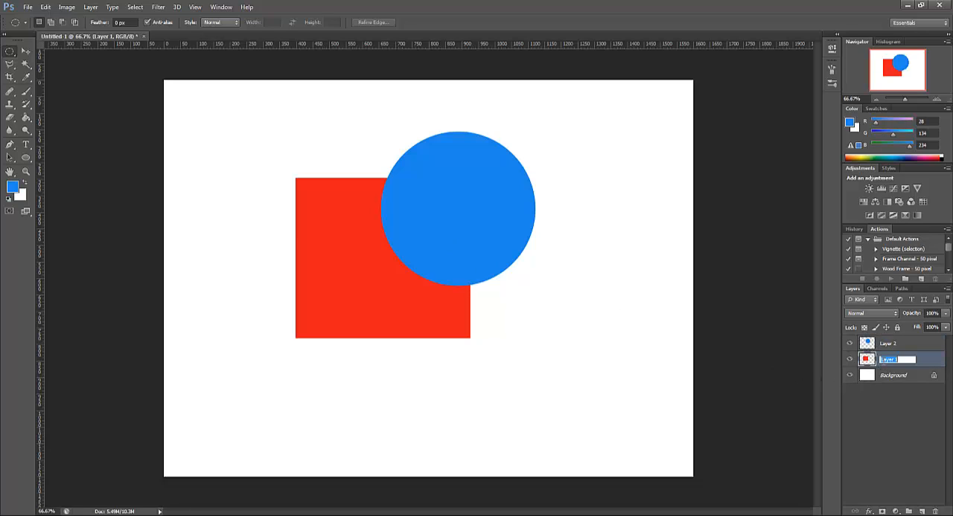
{"action": "key", "text": "Return"}
{"action": "double_click", "coordinate": [886, 359]}
{"action": "type", "text": "red"}
{"action": "double_click", "coordinate": [887, 344]}
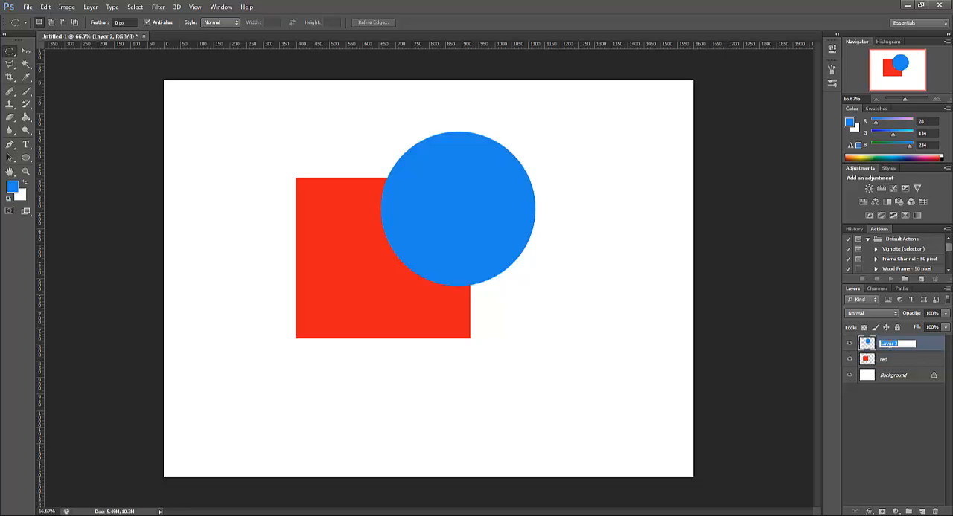
{"action": "type", "text": "blue"}
{"action": "key", "text": "Return"}
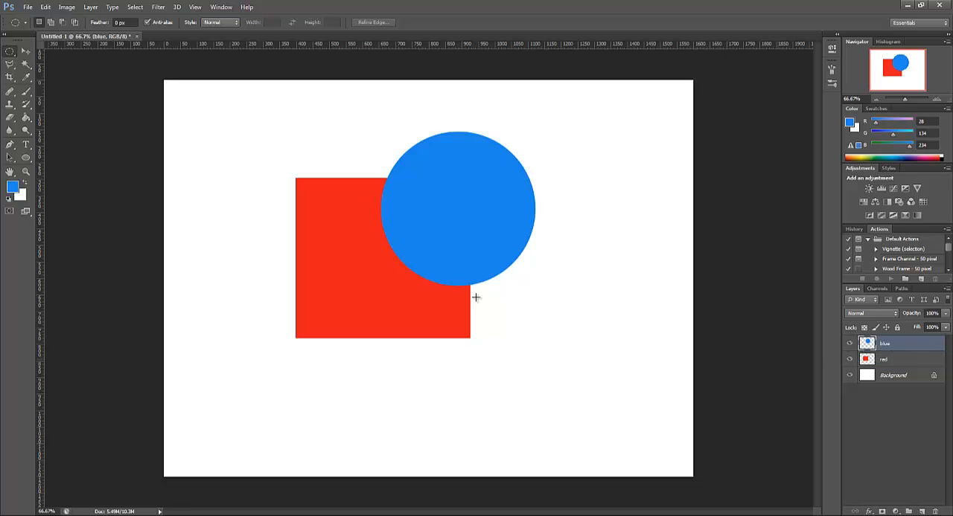
Toggle the visibility of the blue and red layers, leaving the blue layer hidden and the red layer shown
{"action": "left_click", "coordinate": [848, 345]}
{"action": "left_click", "coordinate": [849, 345]}
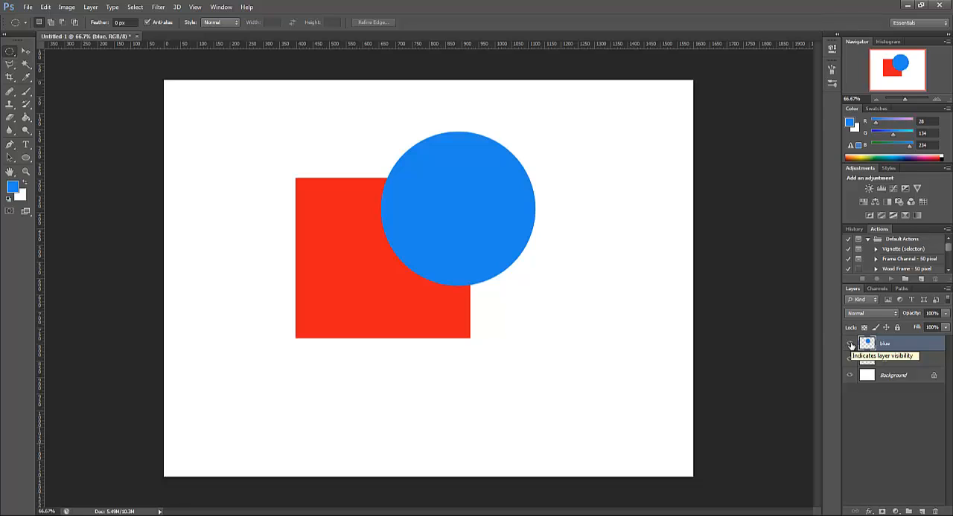
{"action": "left_click", "coordinate": [850, 345]}
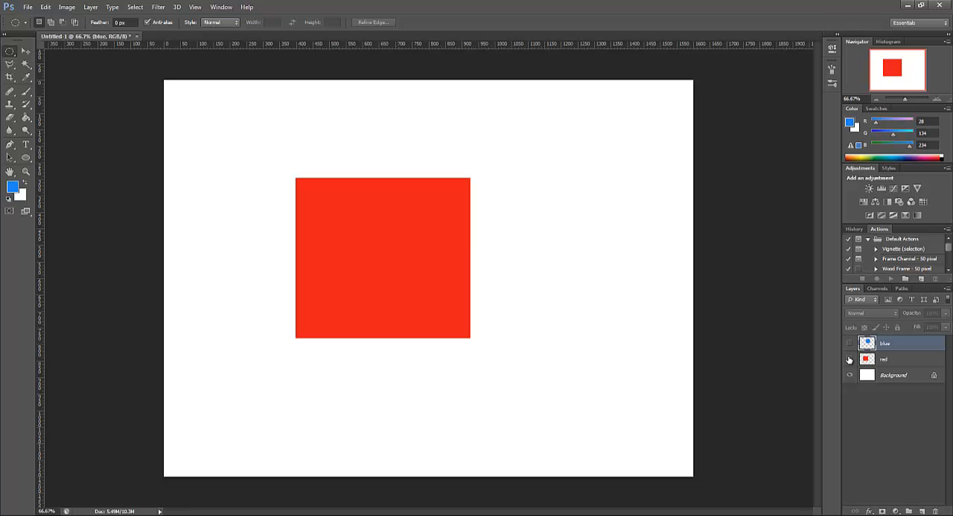
{"action": "left_click", "coordinate": [849, 360]}
{"action": "left_click", "coordinate": [849, 360]}
{"action": "left_click", "coordinate": [849, 344]}
{"action": "left_click", "coordinate": [849, 344]}
Draw a circular selection over the red rectangle's upper-left corner and fill it with green (#108500) on a new layer
{"action": "left_click_drag", "start_coordinate": [257, 150], "coordinate": [371, 289]}
{"action": "left_click", "coordinate": [12, 186]}
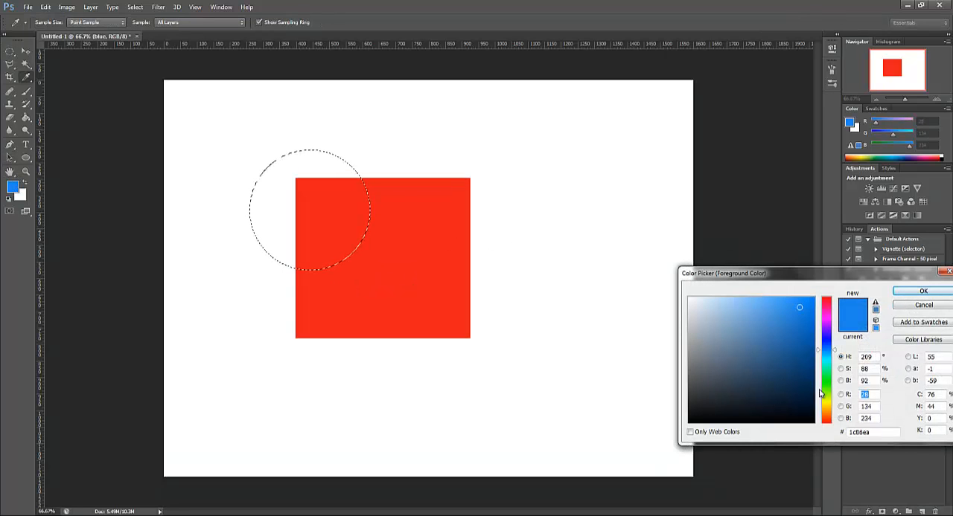
{"action": "left_click_drag", "start_coordinate": [827, 405], "coordinate": [826, 384]}
{"action": "left_click_drag", "start_coordinate": [805, 317], "coordinate": [816, 358]}
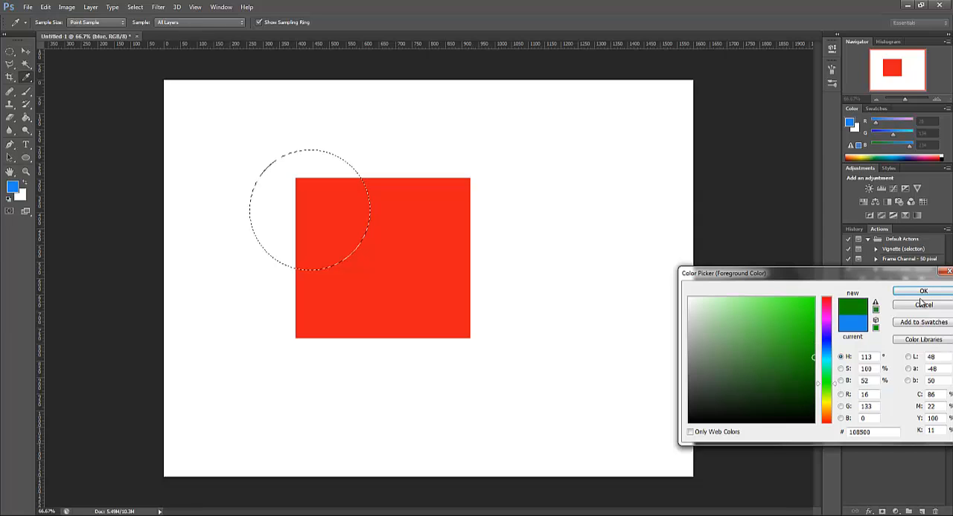
{"action": "left_click", "coordinate": [923, 290]}
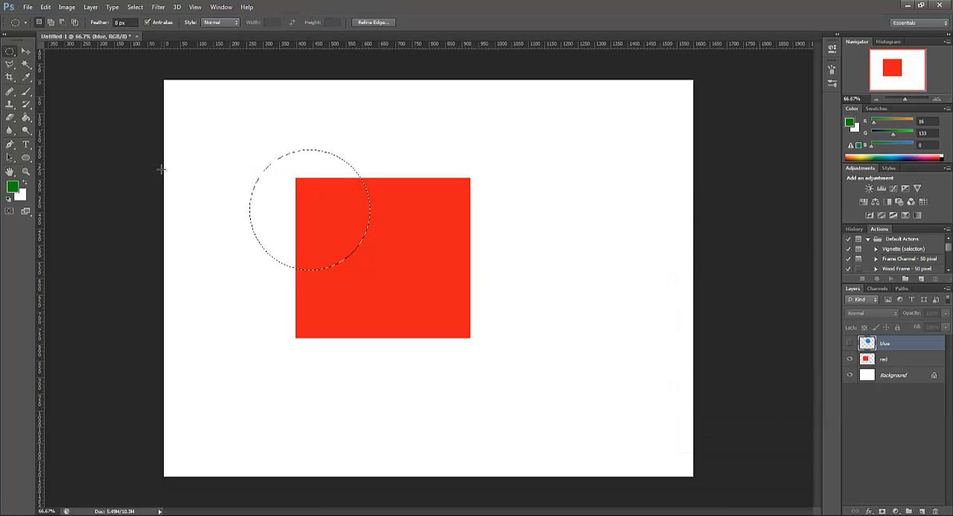
{"action": "left_click", "coordinate": [27, 119]}
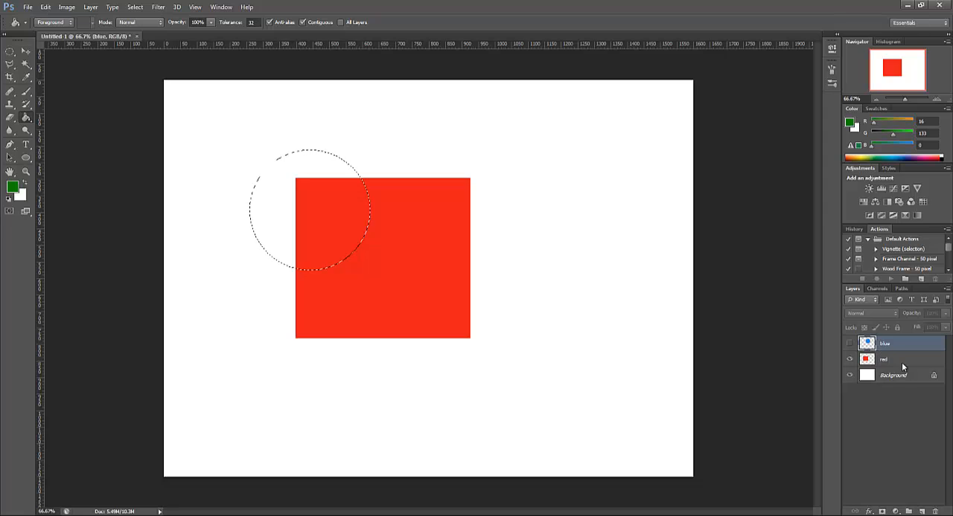
{"action": "left_click", "coordinate": [922, 512]}
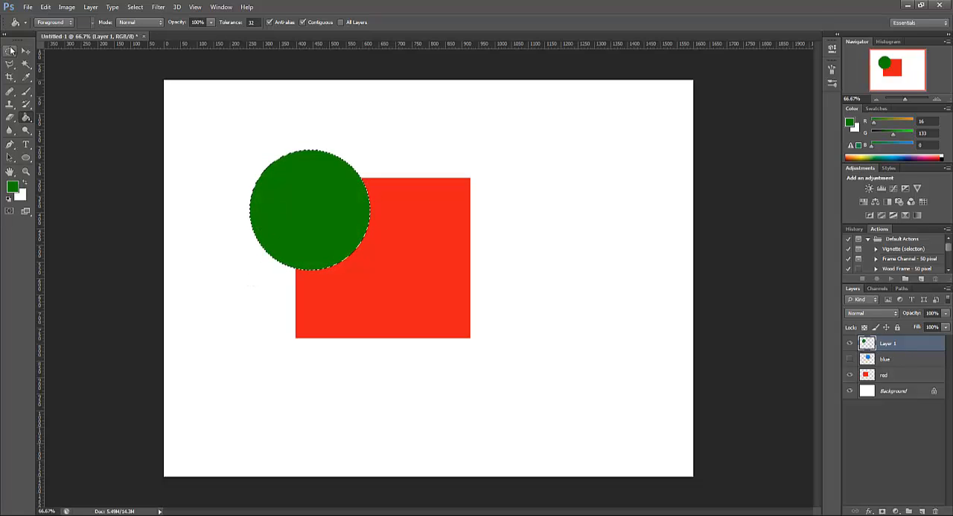
Rename the green circle's layer "green"
{"action": "double_click", "coordinate": [906, 347]}
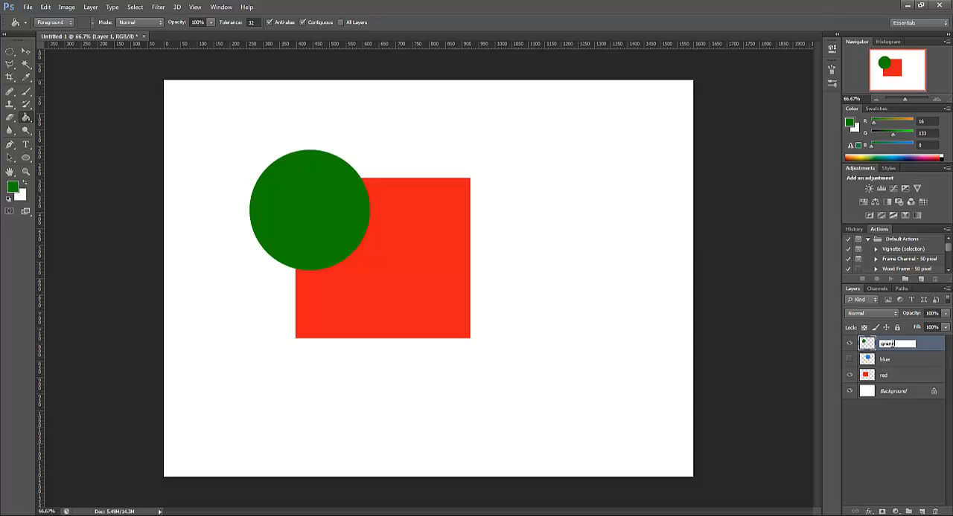
{"action": "type", "text": "greenn"}
{"action": "key", "text": "BackSpace"}
{"action": "key", "text": "BackSpace"}
{"action": "key", "text": "BackSpace"}
{"action": "key", "text": "BackSpace"}
{"action": "type", "text": "een"}
{"action": "key", "text": "Return"}
Move the green circle slightly up, and move the red rectangle down and right, clear of the green circle
{"action": "left_click", "coordinate": [24, 51]}
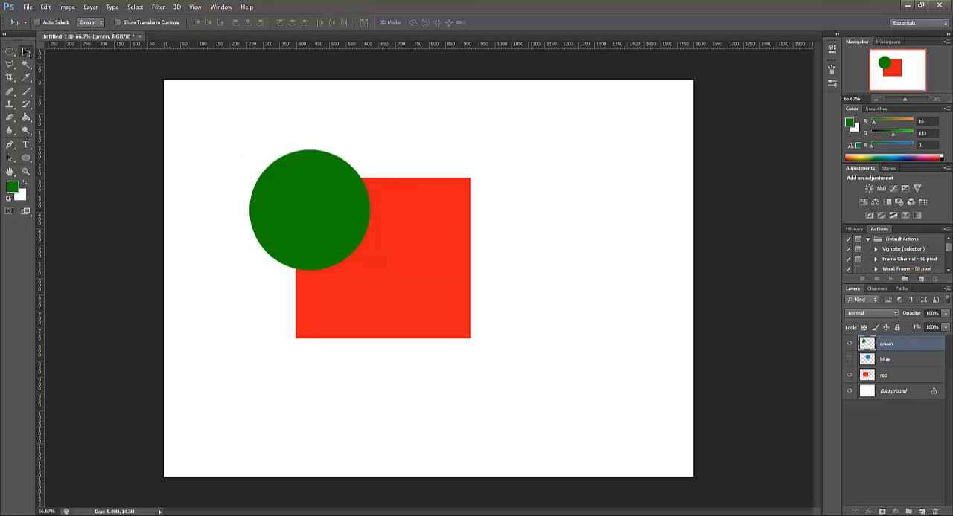
{"action": "left_click_drag", "start_coordinate": [319, 216], "coordinate": [325, 288]}
{"action": "left_click_drag", "start_coordinate": [359, 188], "coordinate": [320, 157]}
{"action": "left_click", "coordinate": [896, 378]}
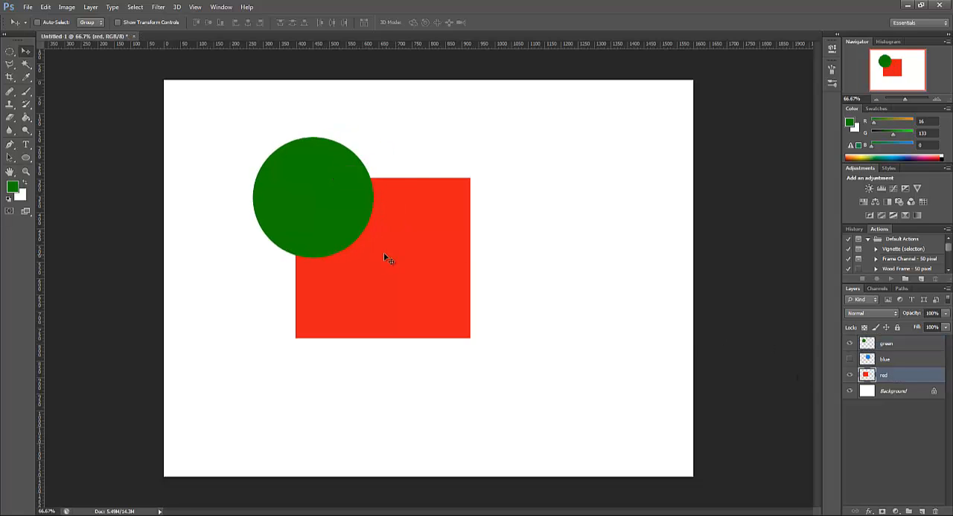
{"action": "left_click_drag", "start_coordinate": [384, 252], "coordinate": [520, 375]}
Show the blue layer and move the blue circle up and to the right, clear of the red rectangle
{"action": "left_click", "coordinate": [848, 359]}
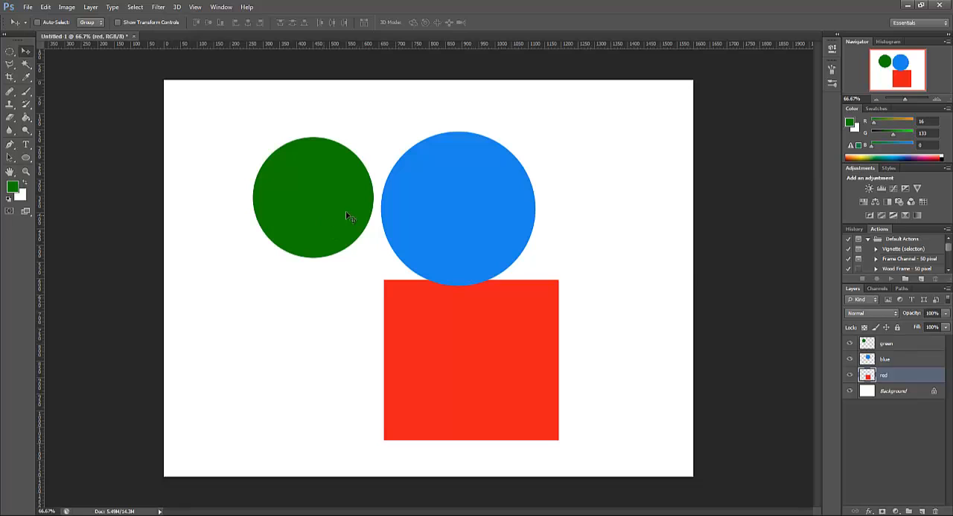
{"action": "left_click", "coordinate": [887, 363]}
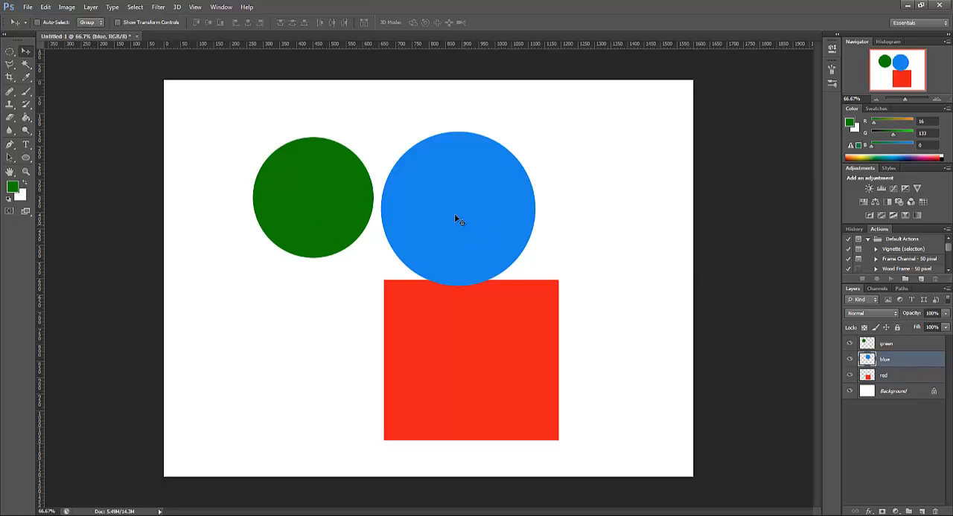
{"action": "left_click_drag", "start_coordinate": [456, 217], "coordinate": [538, 210]}
{"action": "left_click_drag", "start_coordinate": [291, 204], "coordinate": [301, 187]}
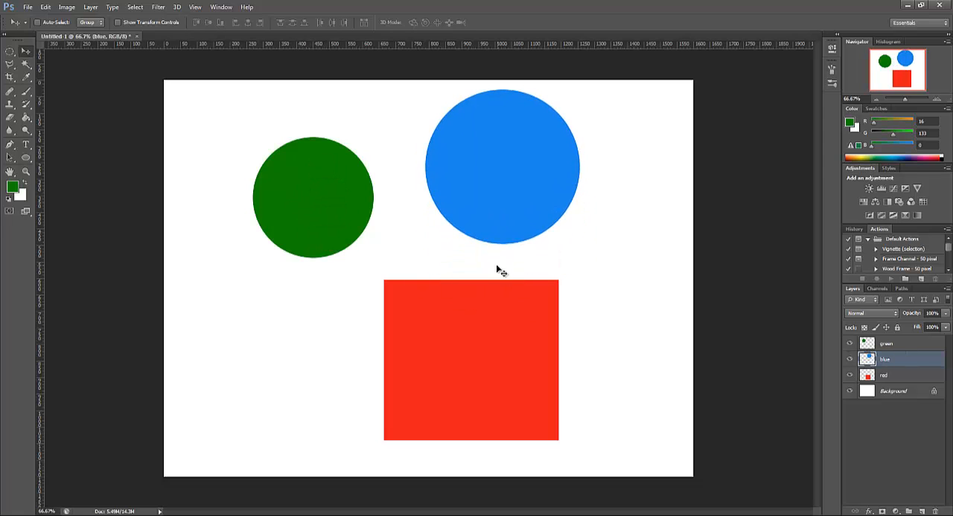
{"action": "left_click_drag", "start_coordinate": [555, 205], "coordinate": [561, 173]}
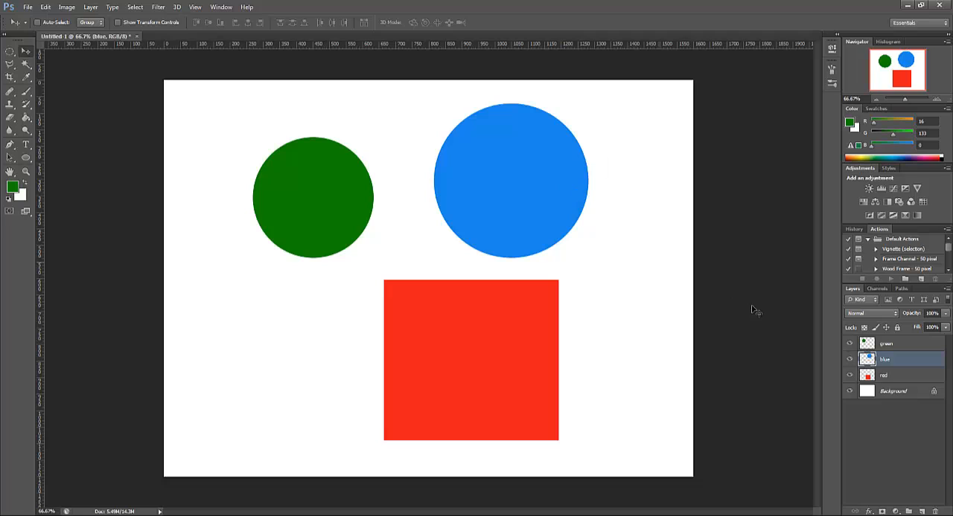
Try to move the locked Background layer with the Move tool
{"action": "left_click", "coordinate": [926, 392]}
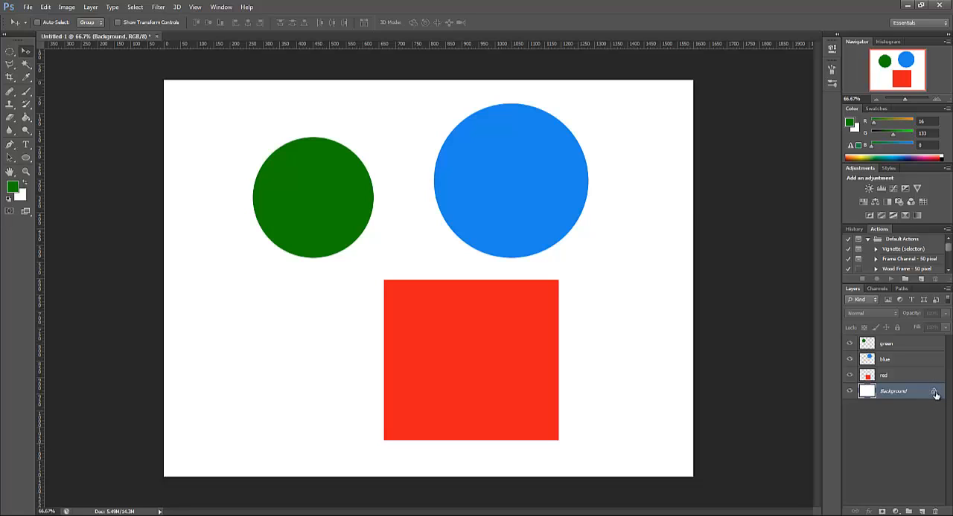
{"action": "left_click", "coordinate": [905, 378]}
{"action": "left_click", "coordinate": [922, 394]}
{"action": "left_click", "coordinate": [242, 287]}
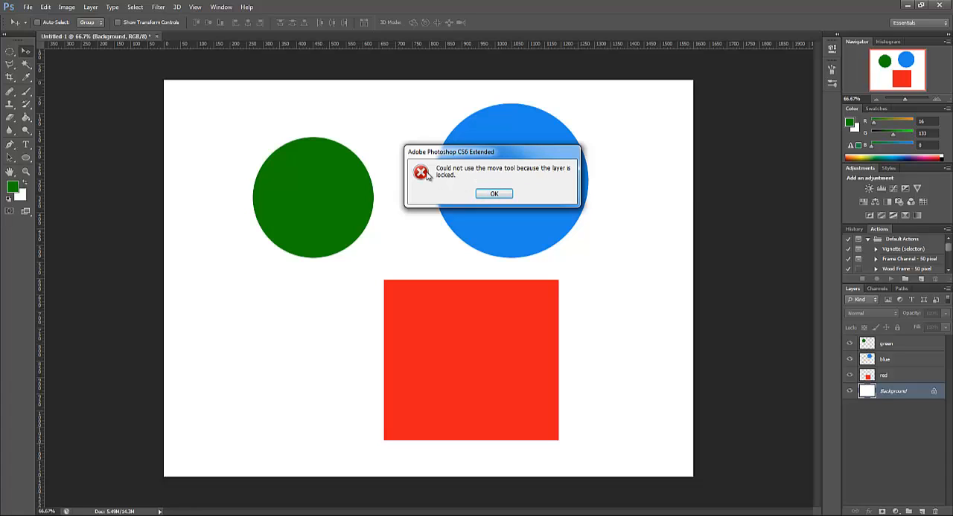
{"action": "left_click", "coordinate": [493, 194]}
{"action": "left_click", "coordinate": [471, 366]}
{"action": "left_click", "coordinate": [489, 195]}
{"action": "left_click", "coordinate": [260, 378]}
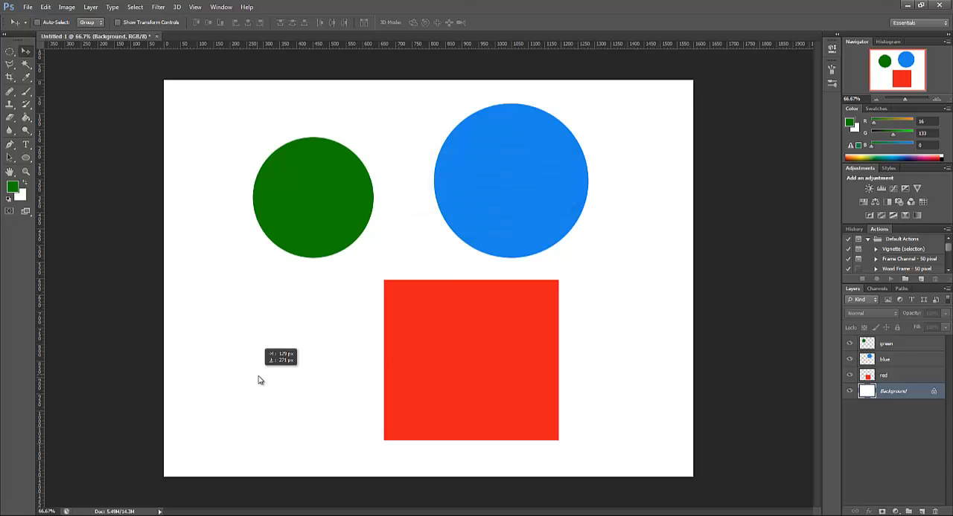
{"action": "left_click", "coordinate": [481, 197]}
Lock all properties of the red layer and try to move the red rectangle
{"action": "left_click", "coordinate": [914, 376]}
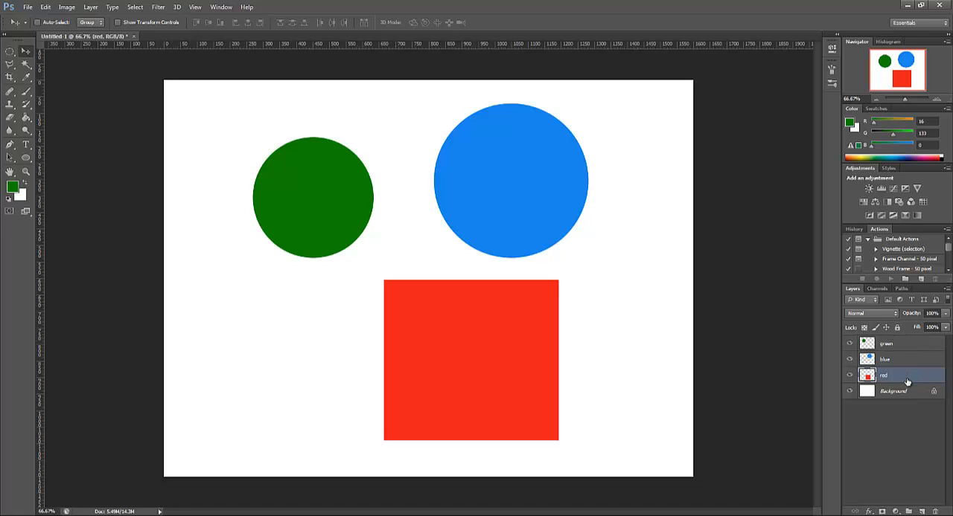
{"action": "left_click", "coordinate": [897, 328]}
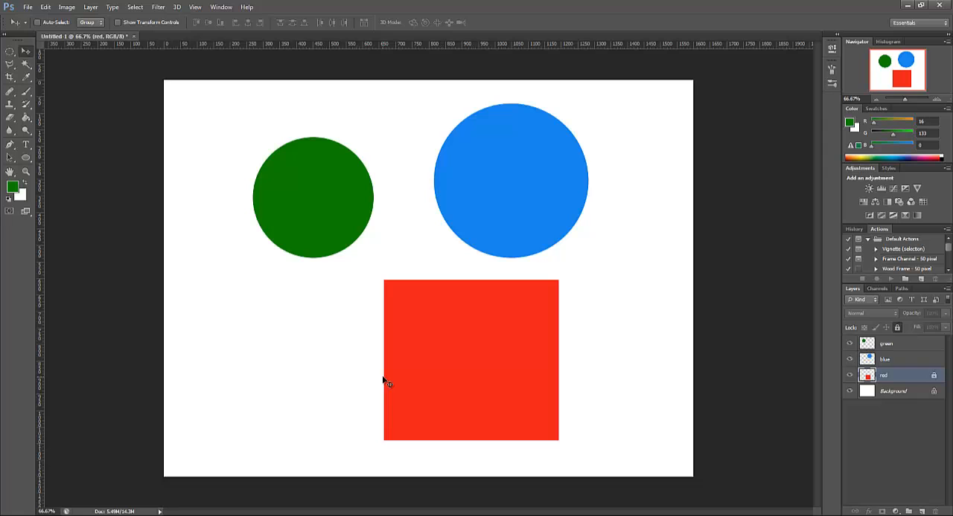
{"action": "left_click_drag", "start_coordinate": [386, 382], "coordinate": [262, 415]}
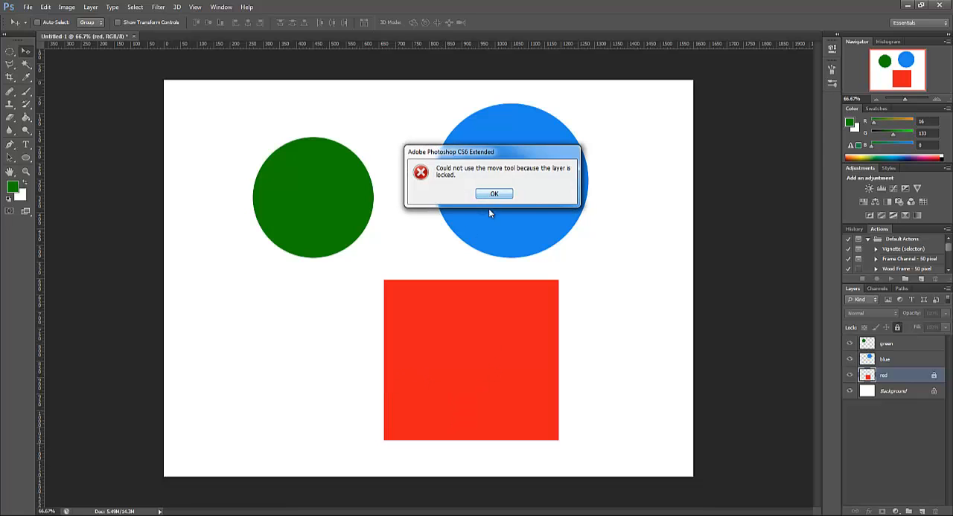
{"action": "left_click", "coordinate": [493, 194]}
{"action": "left_click_drag", "start_coordinate": [424, 320], "coordinate": [290, 318]}
{"action": "left_click", "coordinate": [486, 196]}
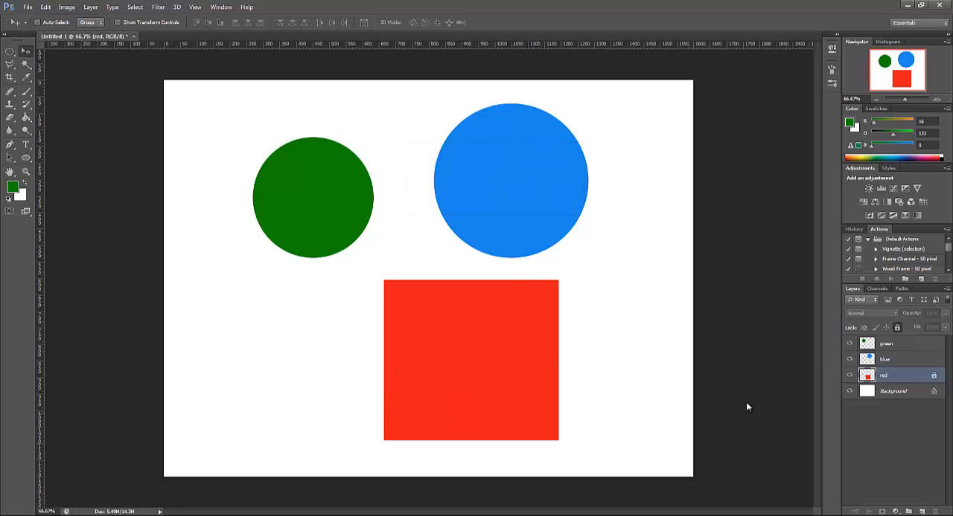
Unlock the red layer and move the red rectangle left and slightly up, keeping it below both circles
{"action": "left_click", "coordinate": [896, 328]}
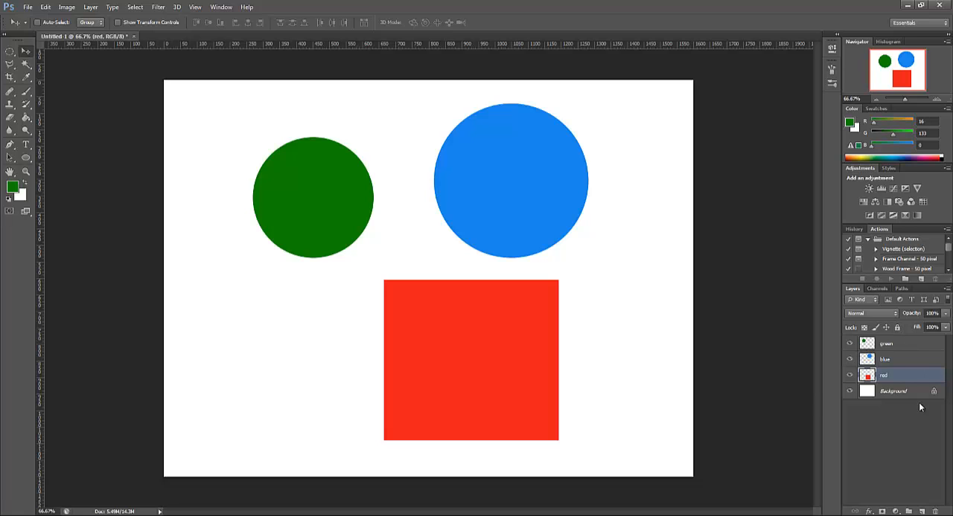
{"action": "left_click_drag", "start_coordinate": [458, 380], "coordinate": [404, 378]}
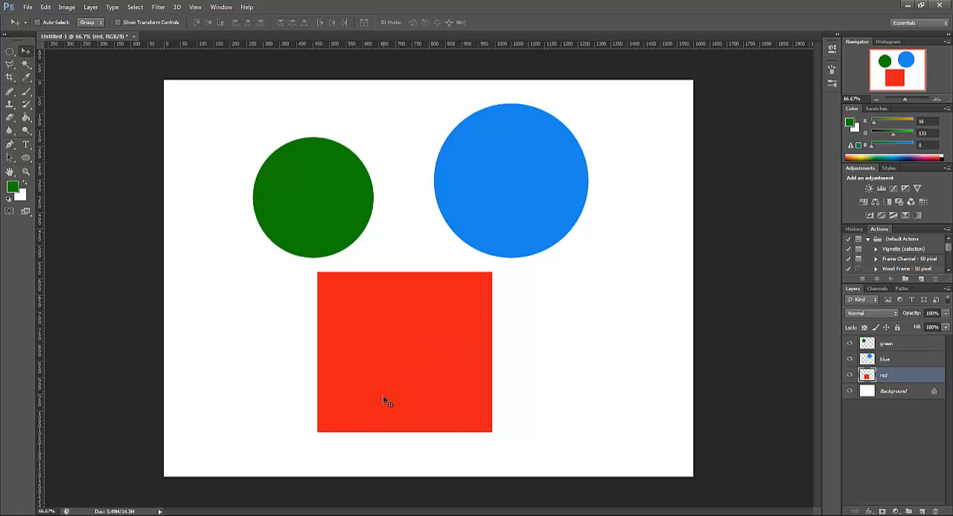
{"action": "left_click", "coordinate": [894, 358]}
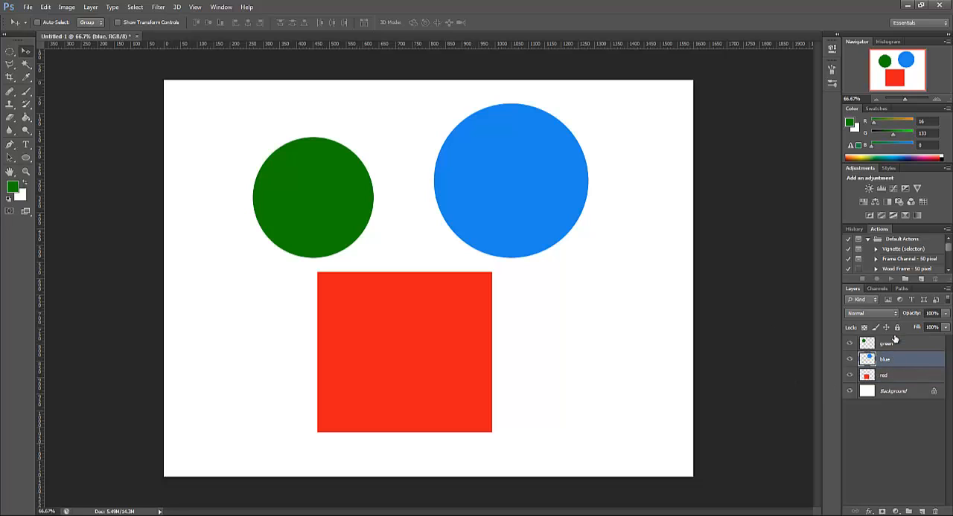
{"action": "left_click", "coordinate": [898, 345]}
{"action": "left_click", "coordinate": [900, 373]}
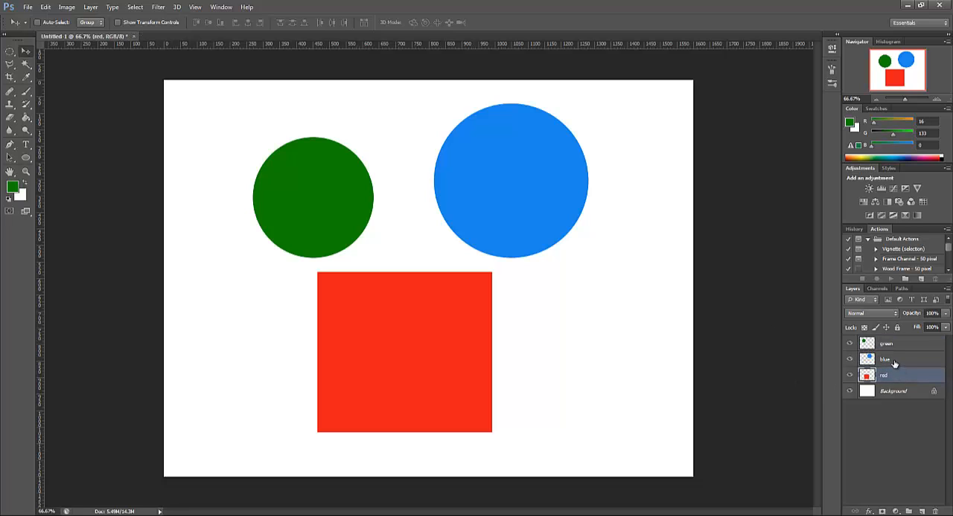
{"action": "left_click", "coordinate": [895, 360]}
{"action": "left_click", "coordinate": [897, 346]}
{"action": "left_click", "coordinate": [903, 374]}
{"action": "left_click", "coordinate": [906, 357]}
{"action": "left_click", "coordinate": [904, 345]}
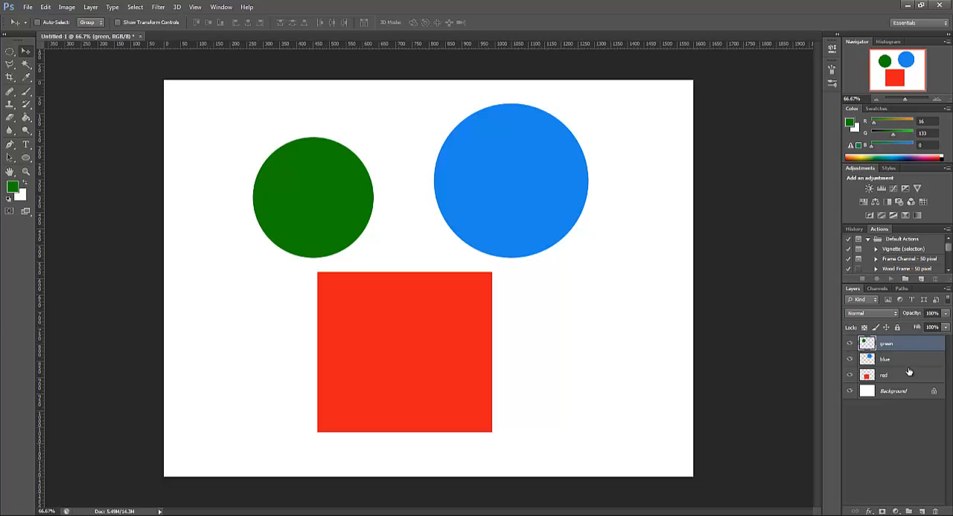
{"action": "left_click", "coordinate": [904, 373]}
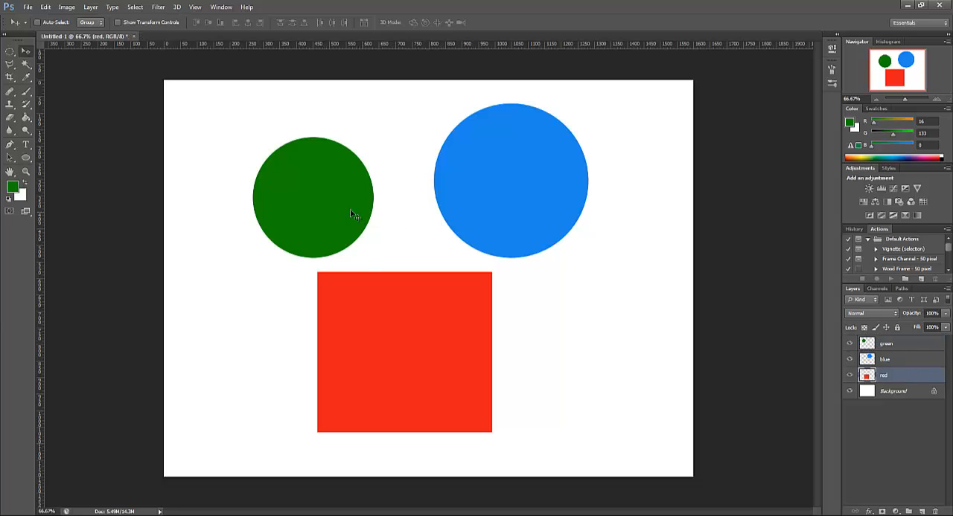
{"action": "left_click", "coordinate": [890, 361]}
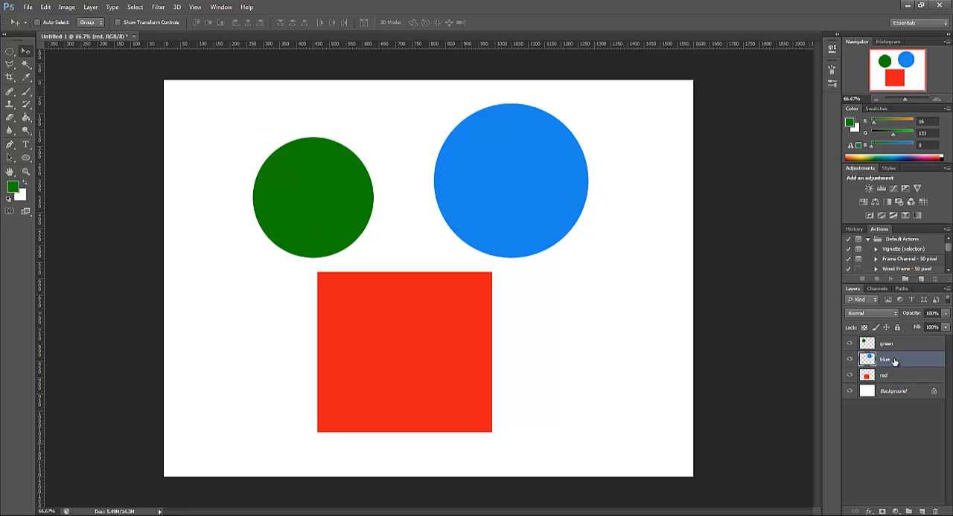
{"action": "left_click", "coordinate": [893, 381]}
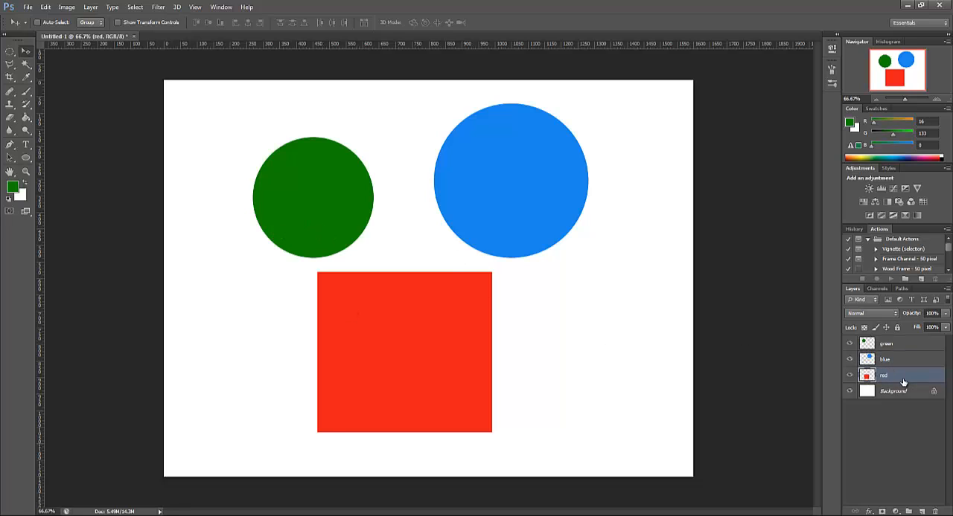
Move the green circle to the centre of the red rectangle and group the green and red layers
{"action": "left_click", "coordinate": [899, 346]}
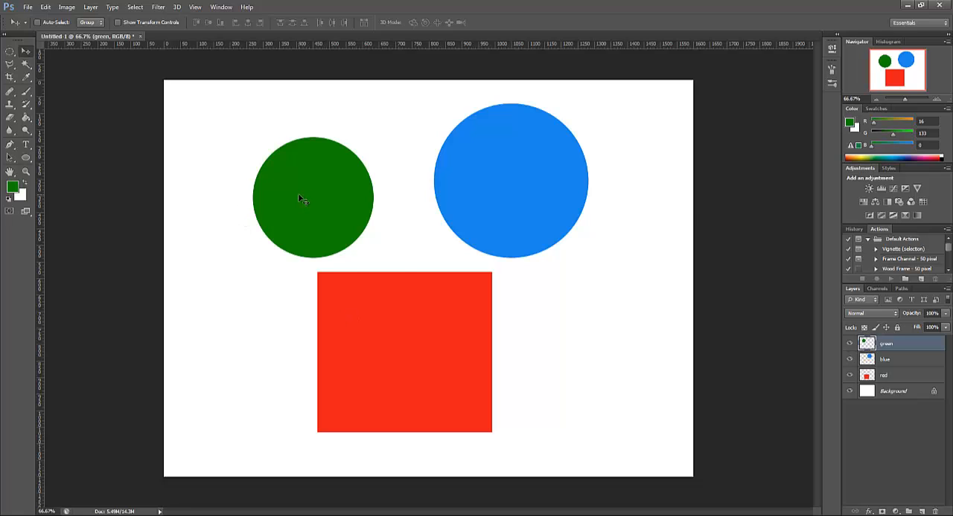
{"action": "left_click_drag", "start_coordinate": [298, 199], "coordinate": [393, 355]}
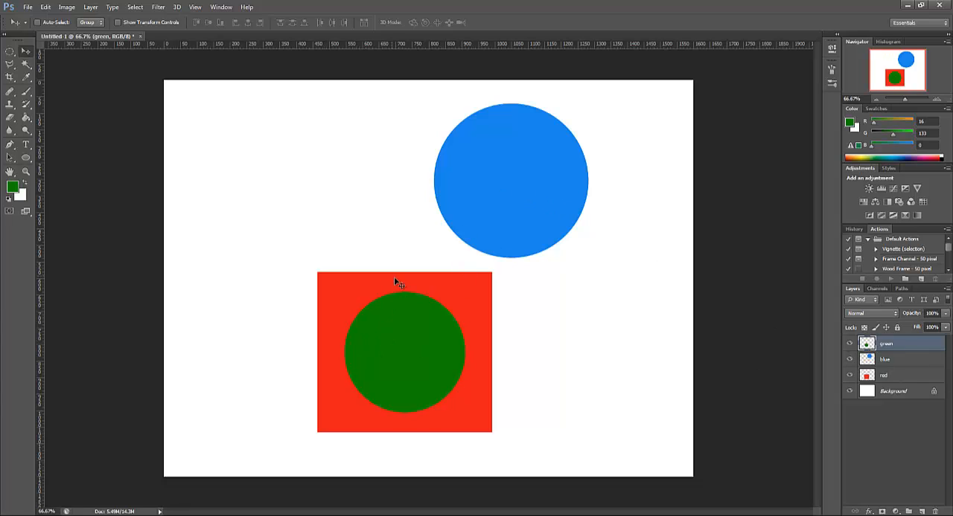
{"action": "left_click", "coordinate": [914, 374]}
{"action": "left_click", "coordinate": [895, 346]}
{"action": "left_click", "coordinate": [892, 377], "text": "ctrl"}
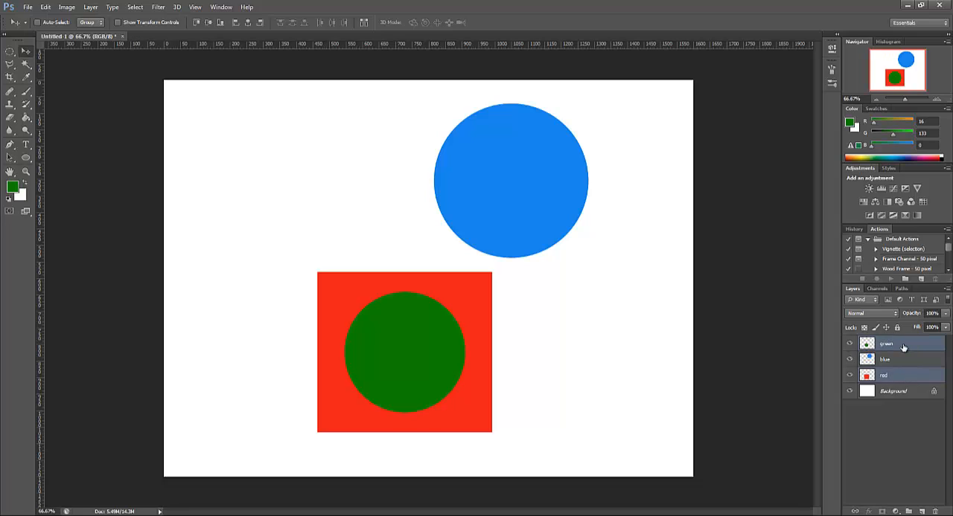
{"action": "key", "text": "ctrl+g"}
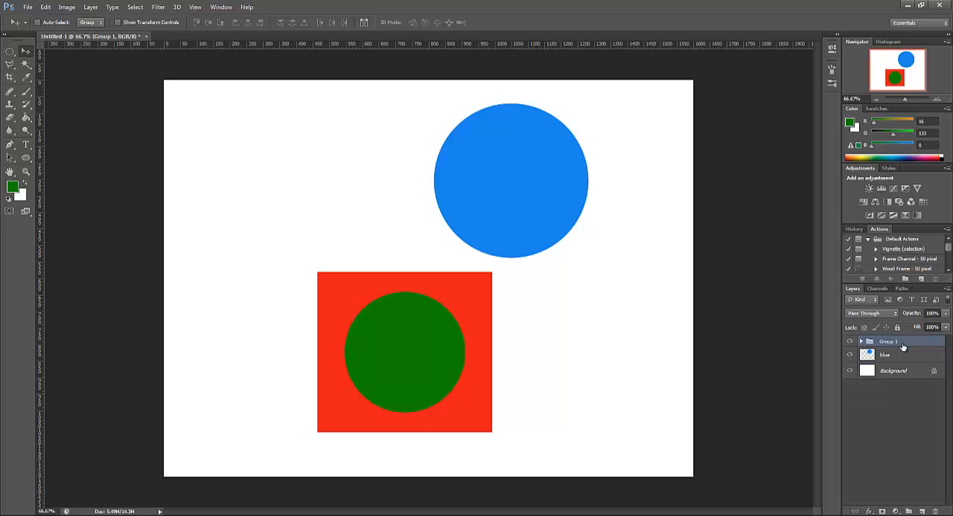
Expand the new layer group and rename it "red-green"
{"action": "left_click", "coordinate": [860, 343]}
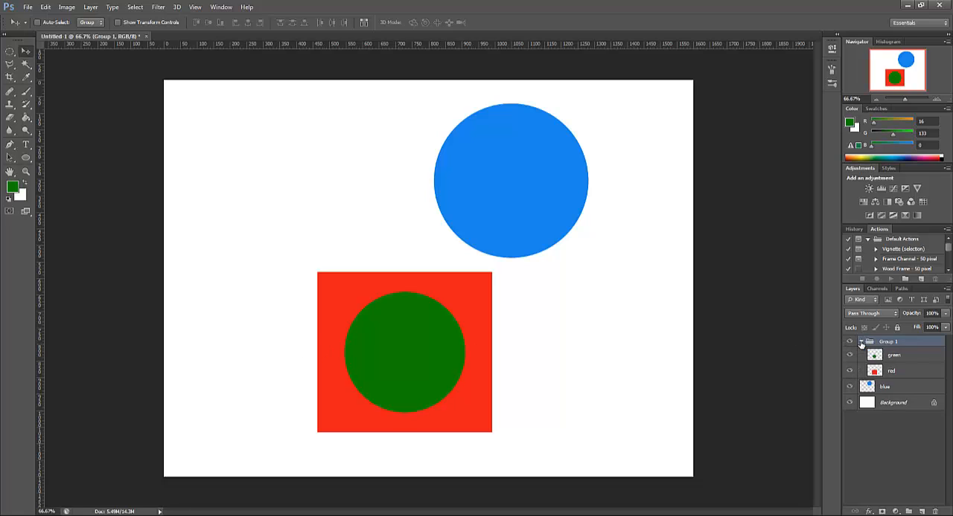
{"action": "left_click", "coordinate": [899, 360]}
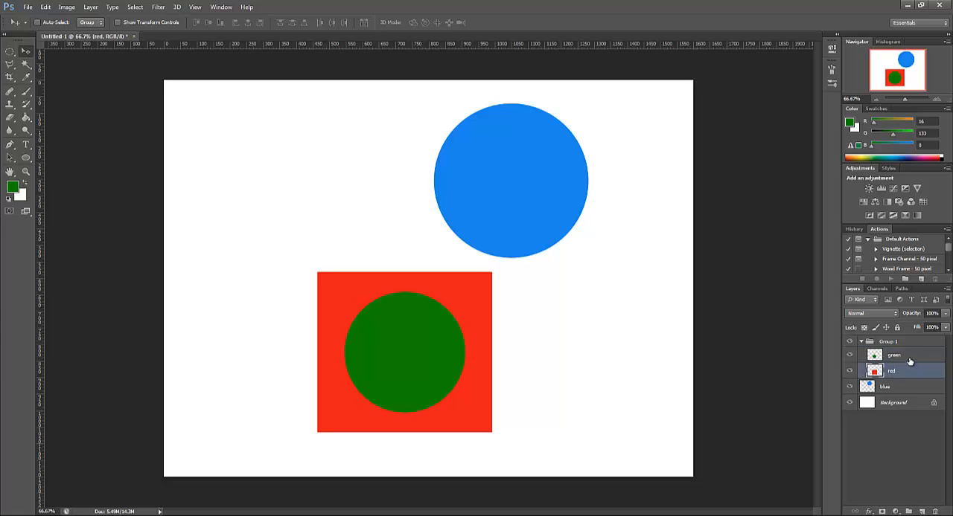
{"action": "left_click", "coordinate": [909, 375]}
{"action": "left_click", "coordinate": [901, 357]}
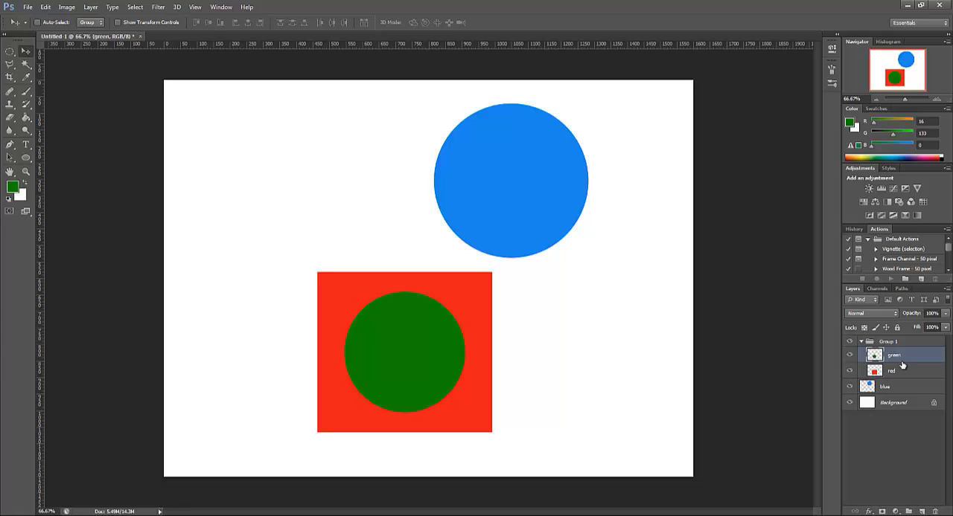
{"action": "left_click", "coordinate": [887, 343]}
{"action": "double_click", "coordinate": [888, 343]}
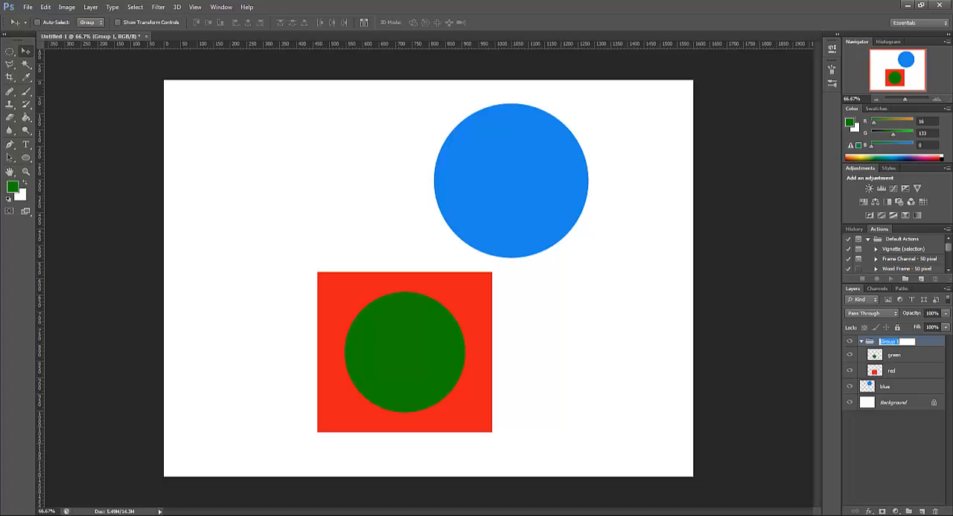
{"action": "type", "text": "red-green"}
{"action": "key", "text": "Return"}
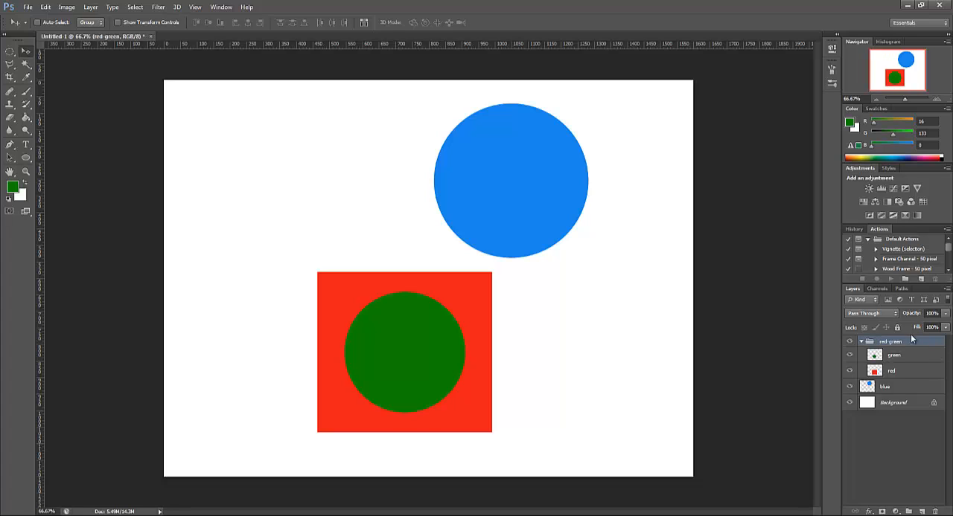
Move the whole red-green group up and to the left, leaving its layers expanded
{"action": "left_click", "coordinate": [861, 342]}
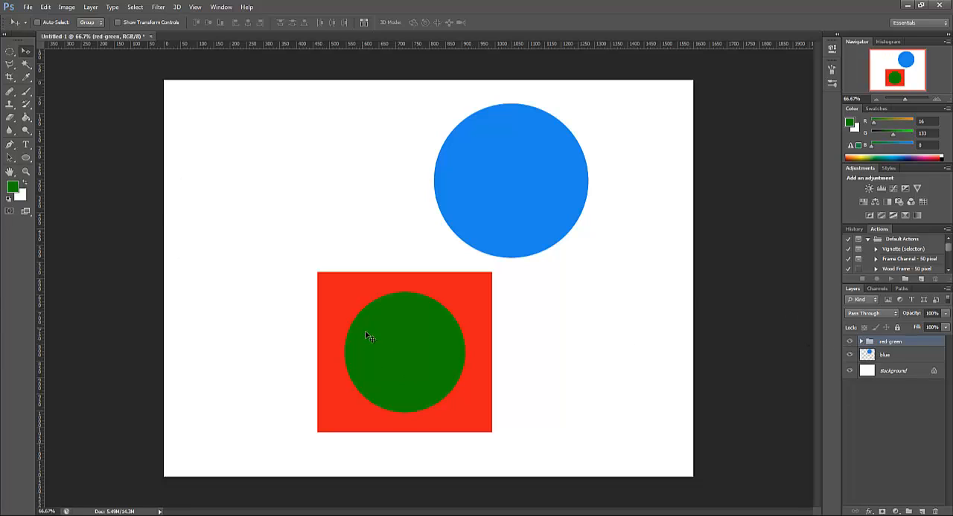
{"action": "left_click", "coordinate": [860, 342]}
{"action": "left_click_drag", "start_coordinate": [379, 368], "coordinate": [331, 325]}
{"action": "left_click_drag", "start_coordinate": [330, 228], "coordinate": [359, 232]}
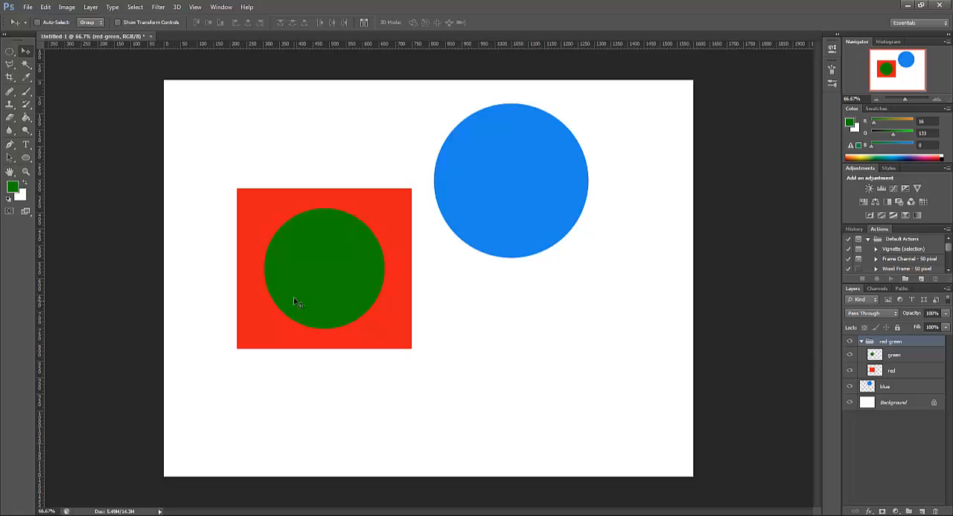
{"action": "left_click_drag", "start_coordinate": [366, 341], "coordinate": [328, 276]}
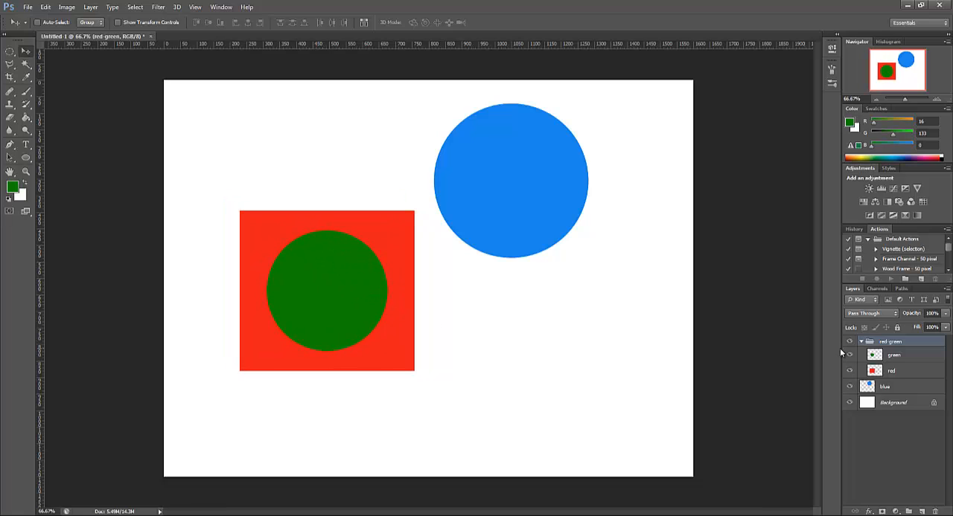
Move only the green circle right, across the red rectangle's right edge, and nudge it slightly up
{"action": "left_click", "coordinate": [912, 360]}
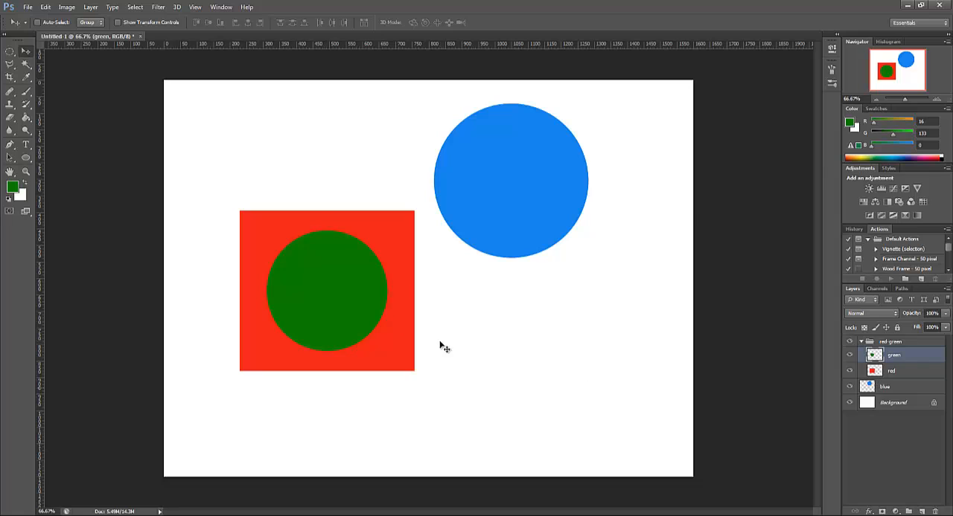
{"action": "left_click_drag", "start_coordinate": [340, 291], "coordinate": [417, 302]}
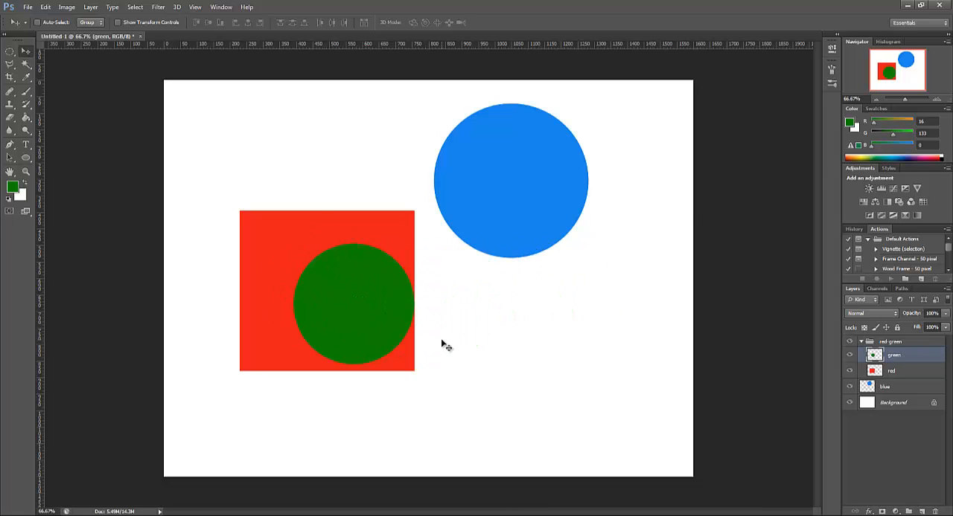
{"action": "left_click_drag", "start_coordinate": [366, 303], "coordinate": [452, 313]}
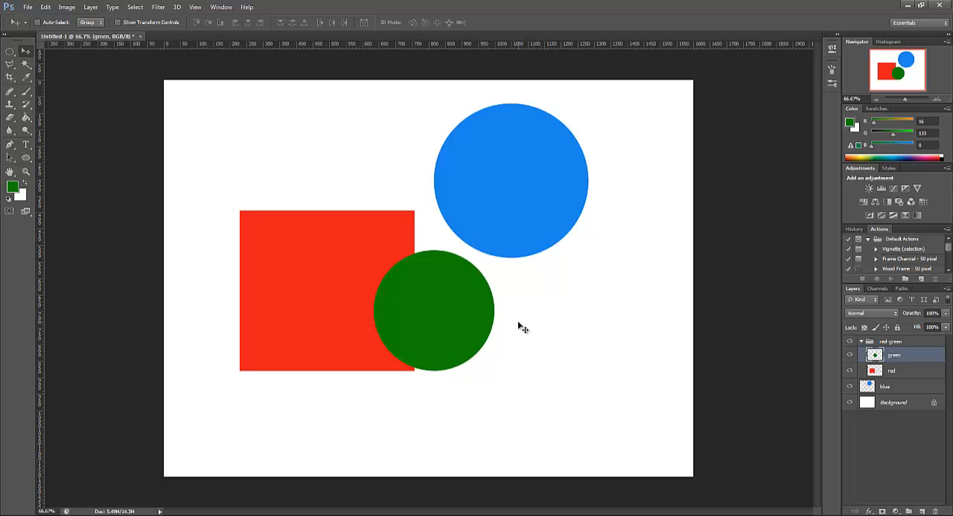
{"action": "key", "text": "Up"}
{"action": "key", "text": "Up"}
{"action": "key", "text": "Up"}
{"action": "key", "text": "Up"}
{"action": "key", "text": "Up"}
{"action": "key", "text": "Up"}
{"action": "key", "text": "Up"}
{"action": "key", "text": "Up"}
{"action": "key", "text": "Up"}
{"action": "key", "text": "Up"}
{"action": "key", "text": "Up"}
{"action": "key", "text": "Up"}
{"action": "key", "text": "Up"}
{"action": "key", "text": "Up"}
{"action": "key", "text": "Up"}
{"action": "key", "text": "Up"}
{"action": "key", "text": "Up"}
{"action": "key", "text": "Up"}
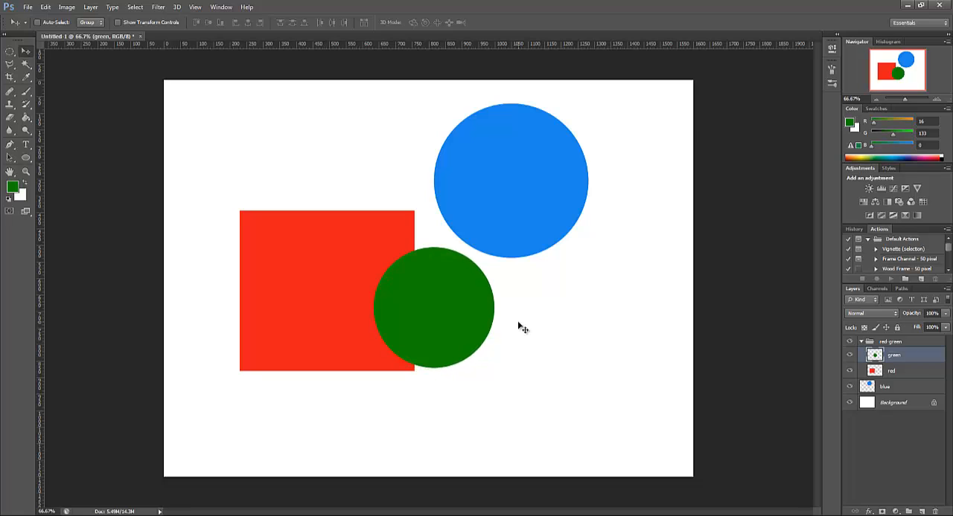
Nudge the green circle up and to the left, keeping it across the red rectangle's right edge
{"action": "key", "text": "Up"}
{"action": "key", "text": "Up"}
{"action": "key", "text": "Up"}
{"action": "key", "text": "Up"}
{"action": "key", "text": "Up"}
{"action": "key", "text": "Up"}
{"action": "key", "text": "Up"}
{"action": "key", "text": "Up"}
{"action": "key", "text": "Up"}
{"action": "key", "text": "Up"}
{"action": "key", "text": "Up"}
{"action": "key", "text": "Up"}
{"action": "key", "text": "Up"}
{"action": "key", "text": "Up"}
{"action": "key", "text": "Up"}
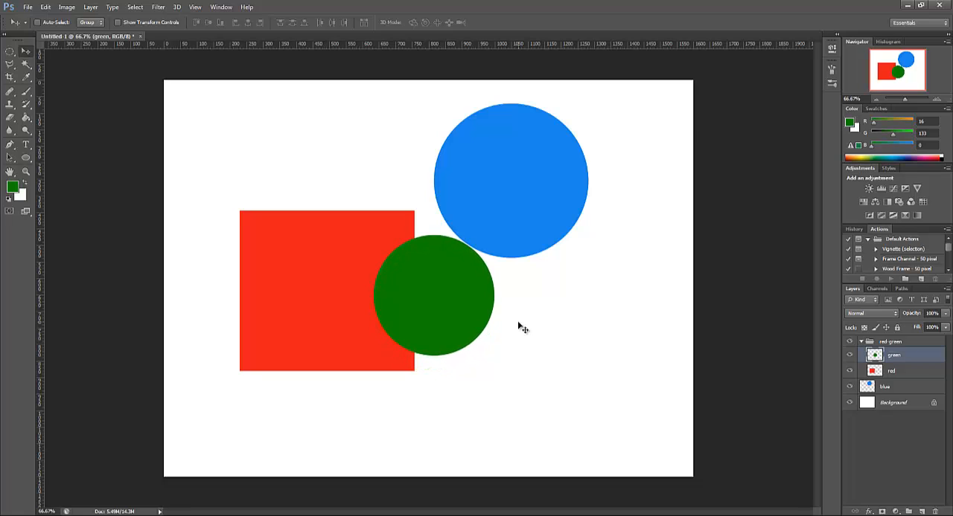
{"action": "key", "text": "Left"}
{"action": "key", "text": "Left"}
{"action": "key", "text": "Left"}
{"action": "key", "text": "Left"}
{"action": "key", "text": "Left"}
{"action": "key", "text": "Left"}
{"action": "key", "text": "Left"}
{"action": "key", "text": "Left"}
{"action": "key", "text": "Left"}
{"action": "key", "text": "Left"}
{"action": "key", "text": "Left"}
{"action": "key", "text": "Left"}
{"action": "key", "text": "Left"}
{"action": "key", "text": "Left"}
{"action": "key", "text": "Left"}
{"action": "key", "text": "Left"}
{"action": "key", "text": "Left"}
{"action": "key", "text": "Left"}
{"action": "key", "text": "Left"}
{"action": "key", "text": "Left"}
{"action": "key", "text": "Left"}
{"action": "key", "text": "Left"}
{"action": "key", "text": "Left"}
{"action": "key", "text": "Left"}
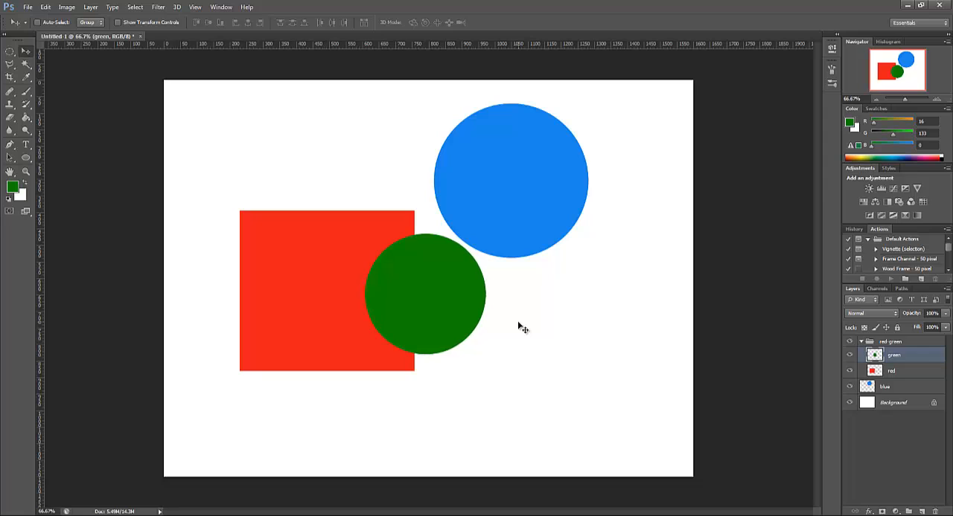
{"action": "key", "text": "Left"}
{"action": "key", "text": "Left"}
{"action": "key", "text": "Left"}
{"action": "key", "text": "Left"}
{"action": "key", "text": "Left"}
{"action": "key", "text": "Left"}
{"action": "key", "text": "Up"}
{"action": "key", "text": "Up"}
{"action": "key", "text": "Up"}
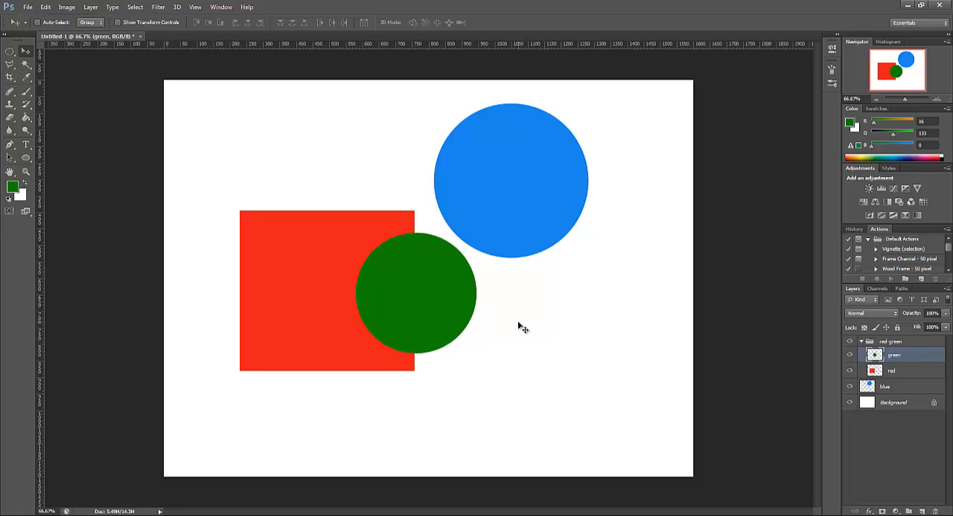
Fine-tune the green circle at 100% zoom by nudging it a few pixels up and to the right
{"action": "left_click", "coordinate": [937, 99]}
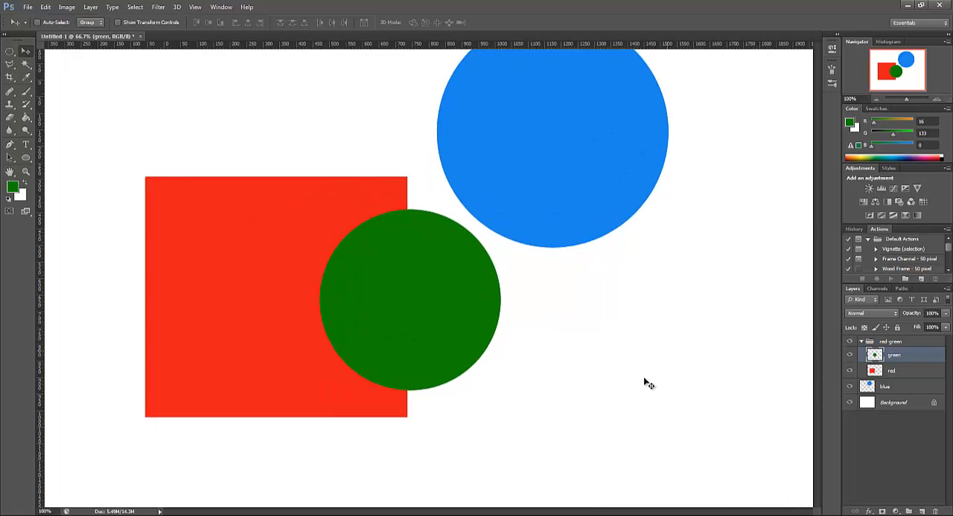
{"action": "key", "text": "Up"}
{"action": "key", "text": "Up"}
{"action": "key", "text": "Up"}
{"action": "key", "text": "Up"}
{"action": "key", "text": "Up"}
{"action": "key", "text": "Up"}
{"action": "key", "text": "Up"}
{"action": "key", "text": "Up"}
{"action": "key", "text": "Right"}
{"action": "key", "text": "Right"}
{"action": "key", "text": "Right"}
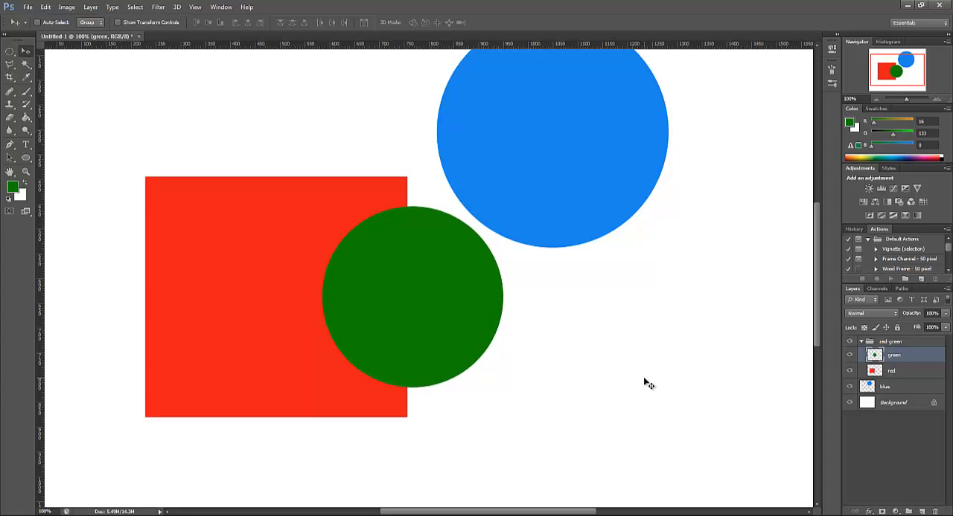
Shift the green circle left in large increments until it overhangs the red rectangle's left edge
{"action": "key", "text": "shift+Left"}
{"action": "key", "text": "shift+Left"}
{"action": "key", "text": "shift+Left"}
{"action": "key", "text": "shift+Left"}
{"action": "key", "text": "shift+Left"}
{"action": "key", "text": "shift+Left"}
{"action": "key", "text": "shift+Left"}
{"action": "key", "text": "shift+Left"}
{"action": "key", "text": "shift+Left"}
{"action": "key", "text": "shift+Left"}
{"action": "key", "text": "shift+Left"}
{"action": "key", "text": "shift+Left"}
{"action": "key", "text": "shift+Left"}
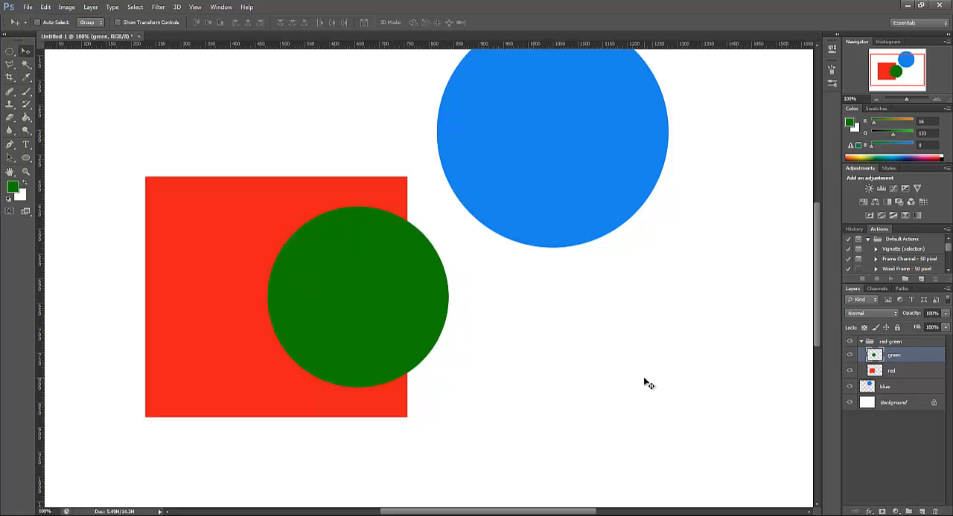
{"action": "key", "text": "shift+Left"}
{"action": "key", "text": "shift+Left"}
{"action": "key", "text": "shift+Left"}
{"action": "key", "text": "shift+Left"}
{"action": "key", "text": "shift+Left"}
{"action": "key", "text": "shift+Left"}
{"action": "key", "text": "shift+Left"}
{"action": "key", "text": "shift+Left"}
{"action": "key", "text": "shift+Left"}
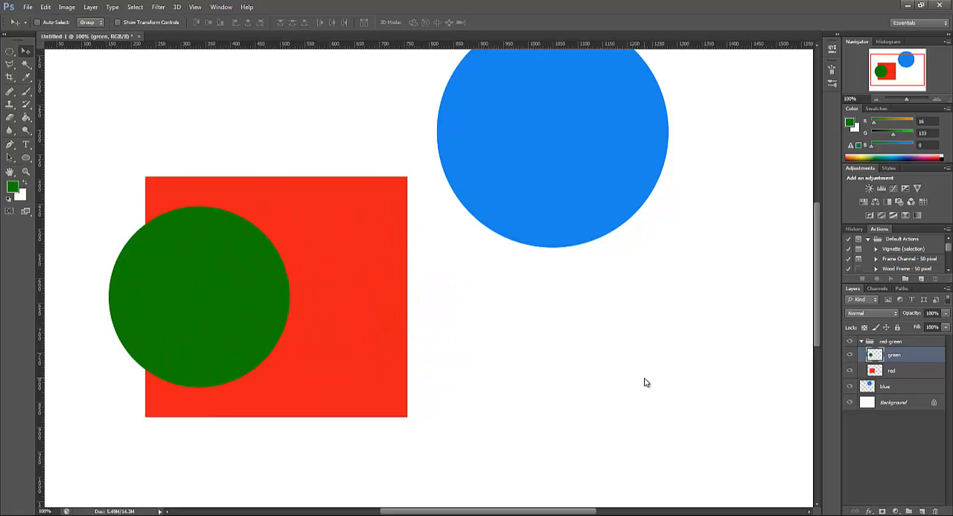
Shift the green circle back right in large increments until it is centred on the red rectangle's right edge
{"action": "key", "text": "shift+Right"}
{"action": "key", "text": "shift+Right"}
{"action": "key", "text": "shift+Right"}
{"action": "key", "text": "shift+Right"}
{"action": "key", "text": "shift+Right"}
{"action": "key", "text": "shift+Right"}
{"action": "key", "text": "shift+Right"}
{"action": "key", "text": "shift+Right"}
{"action": "key", "text": "shift+Right"}
{"action": "key", "text": "shift+Right"}
{"action": "key", "text": "shift+Right"}
{"action": "key", "text": "shift+Right"}
{"action": "key", "text": "shift+Right"}
{"action": "key", "text": "shift+Right"}
{"action": "key", "text": "shift+Right"}
{"action": "key", "text": "shift+Right"}
{"action": "key", "text": "shift+Right"}
{"action": "key", "text": "shift+Right"}
{"action": "key", "text": "shift+Right"}
{"action": "key", "text": "shift+Right"}
{"action": "key", "text": "shift+Right"}
{"action": "key", "text": "shift+Right"}
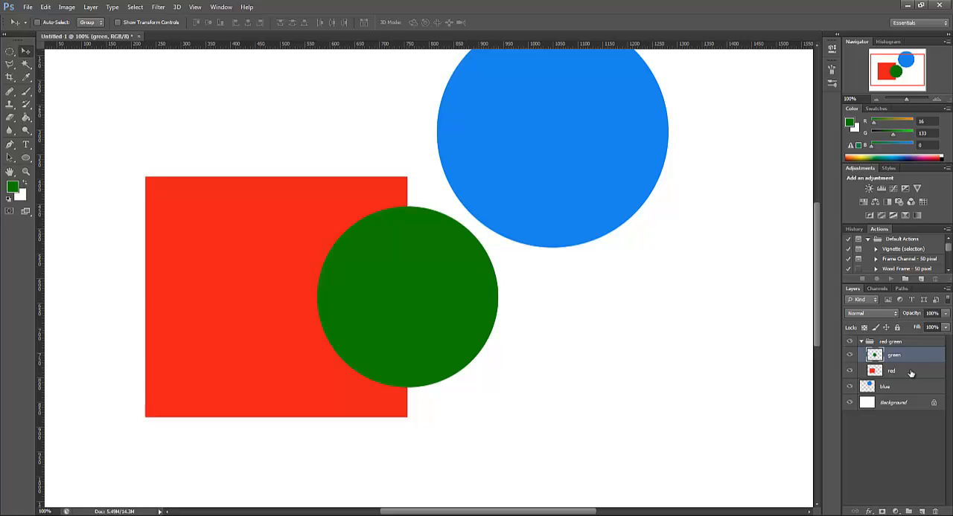
Collapse the red-green group and hide it
{"action": "left_click", "coordinate": [861, 342]}
{"action": "left_click", "coordinate": [861, 341]}
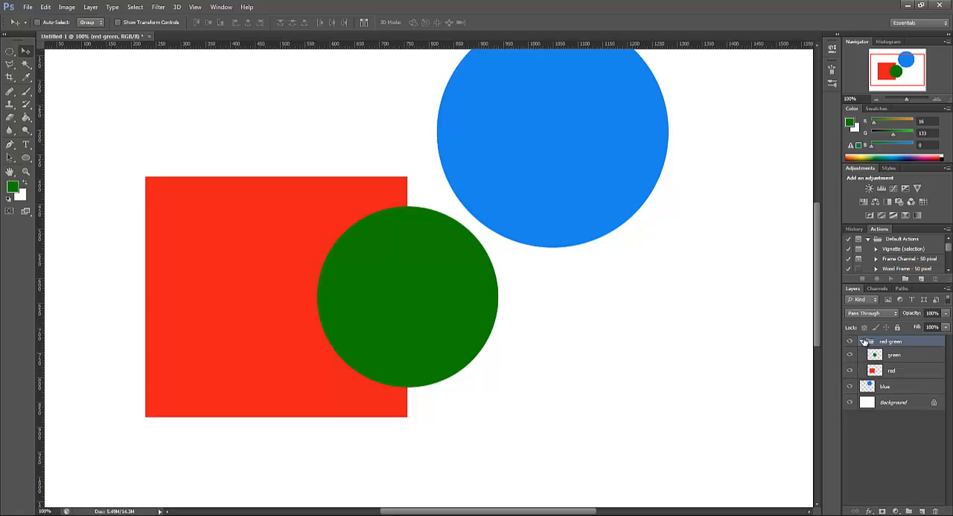
{"action": "left_click", "coordinate": [861, 341]}
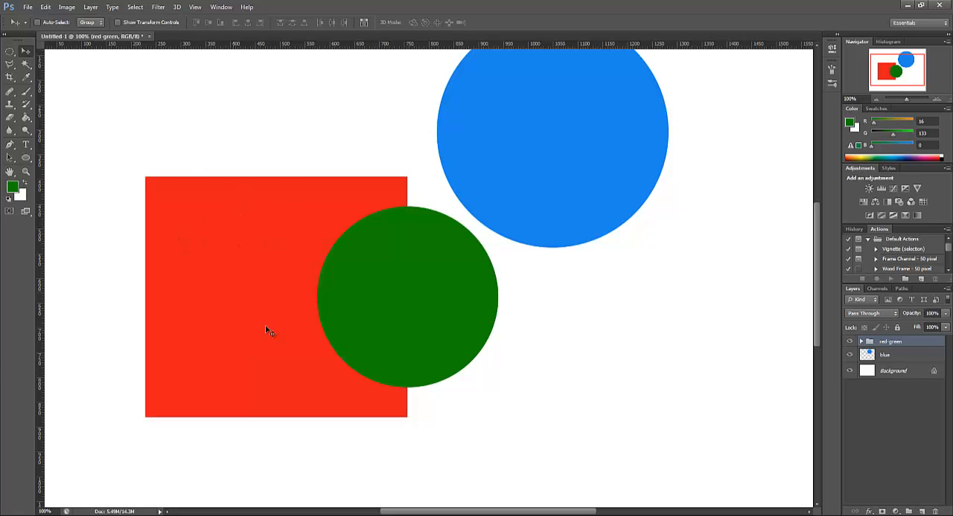
{"action": "left_click", "coordinate": [849, 342]}
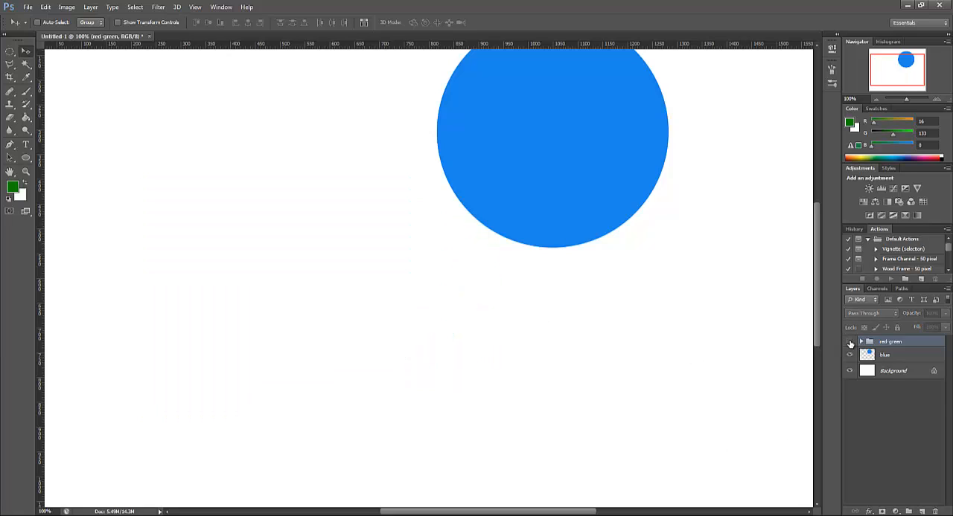
Move the blue circle down and to the left, slightly above and left of the canvas centre
{"action": "scroll", "coordinate": [817, 318], "scroll_direction": "up", "scroll_amount": 3}
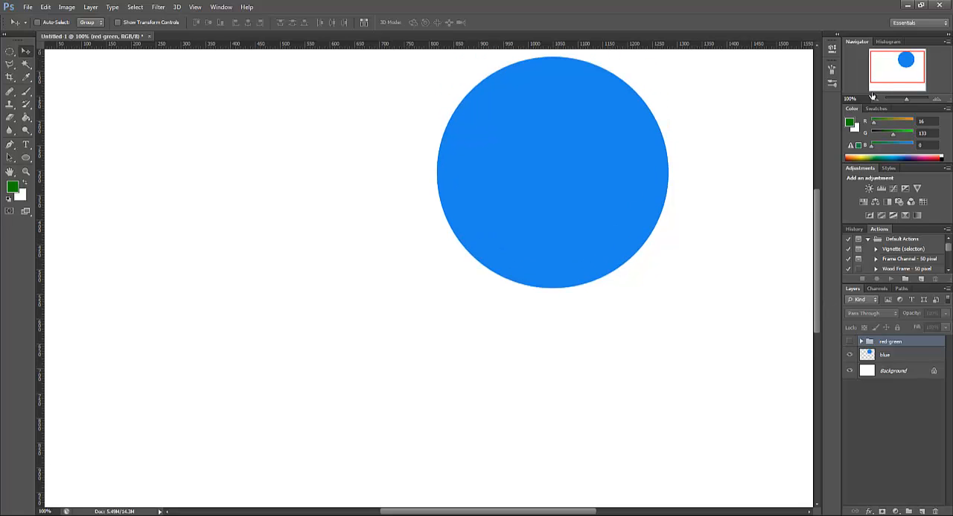
{"action": "left_click", "coordinate": [876, 99]}
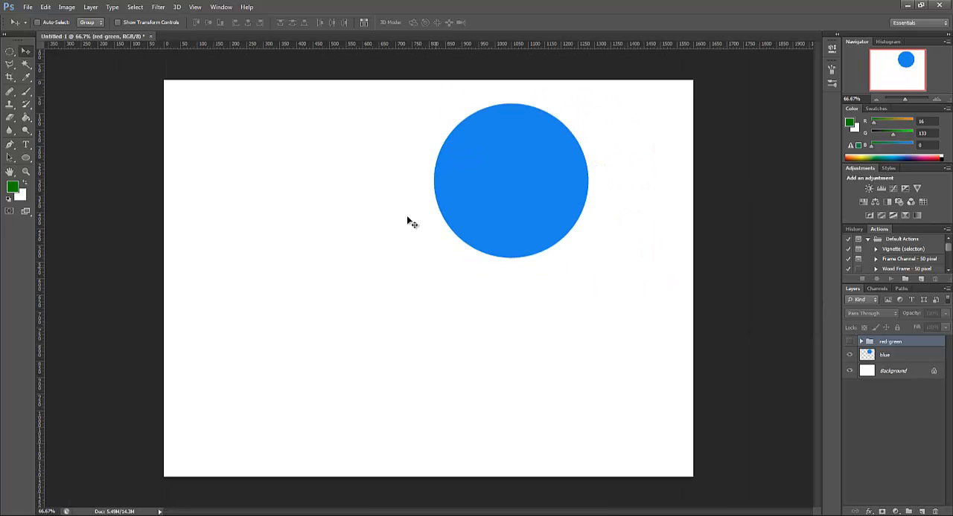
{"action": "left_click", "coordinate": [886, 352]}
{"action": "left_click_drag", "start_coordinate": [524, 163], "coordinate": [412, 267]}
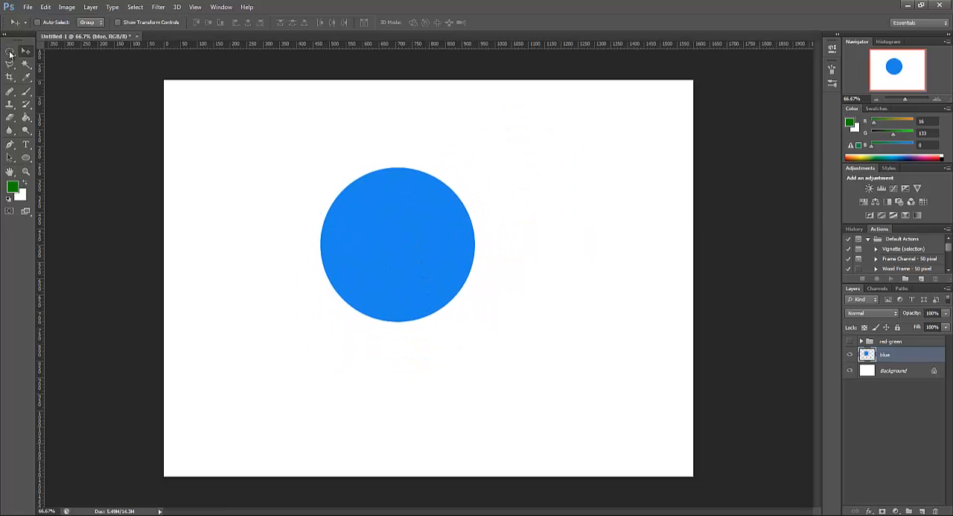
Add the horizontal text "Basic Adobe Photoshop" at 60 pt and place it centred just below the blue circle
{"action": "left_click_drag", "start_coordinate": [9, 51], "coordinate": [41, 49]}
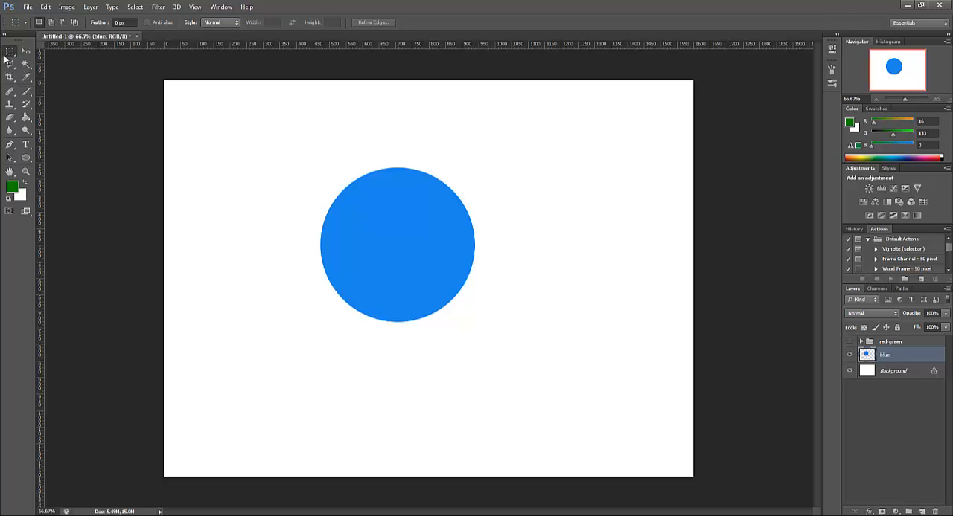
{"action": "left_click", "coordinate": [30, 149]}
{"action": "left_click", "coordinate": [26, 144]}
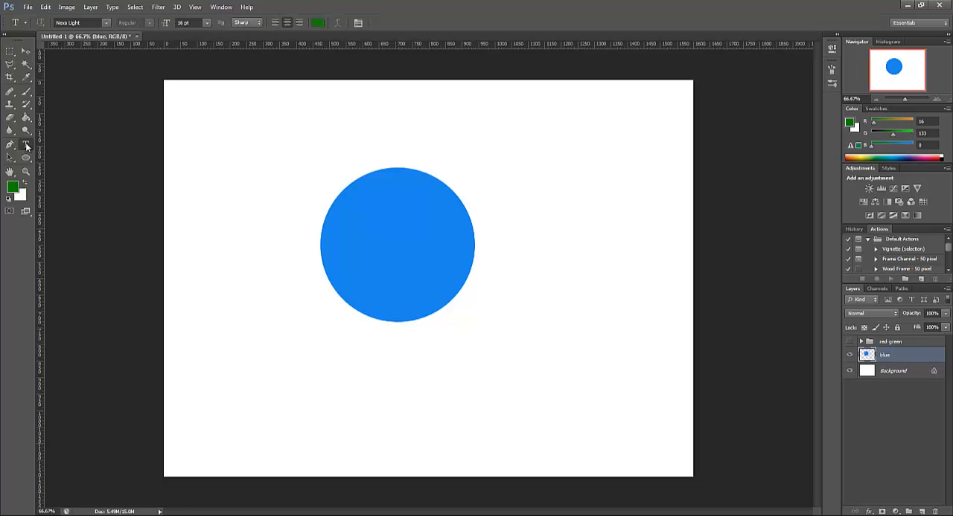
{"action": "left_click", "coordinate": [26, 146]}
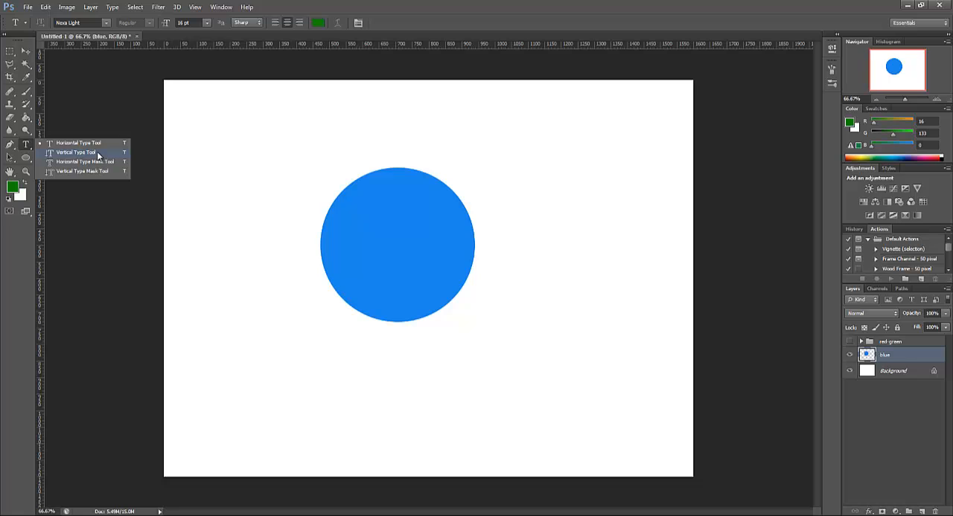
{"action": "left_click", "coordinate": [495, 197]}
{"action": "left_click", "coordinate": [487, 192]}
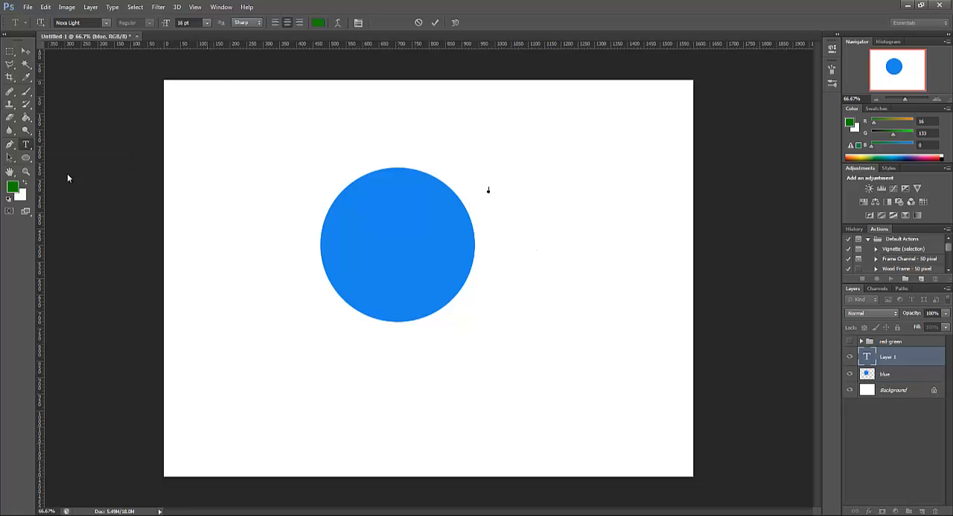
{"action": "left_click", "coordinate": [206, 25]}
{"action": "left_click", "coordinate": [210, 183]}
{"action": "type", "text": "Adobe Photoshop"}
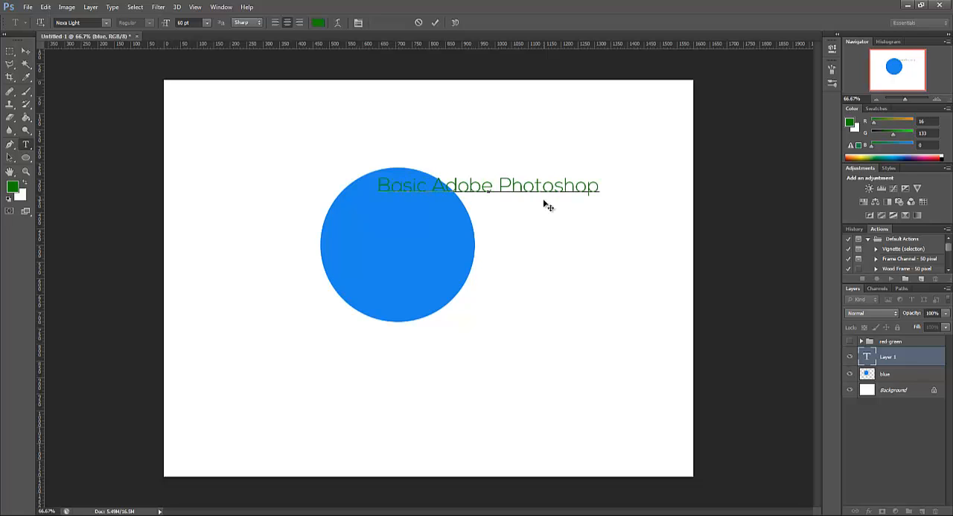
{"action": "left_click_drag", "start_coordinate": [515, 234], "coordinate": [423, 372]}
{"action": "left_click", "coordinate": [10, 51]}
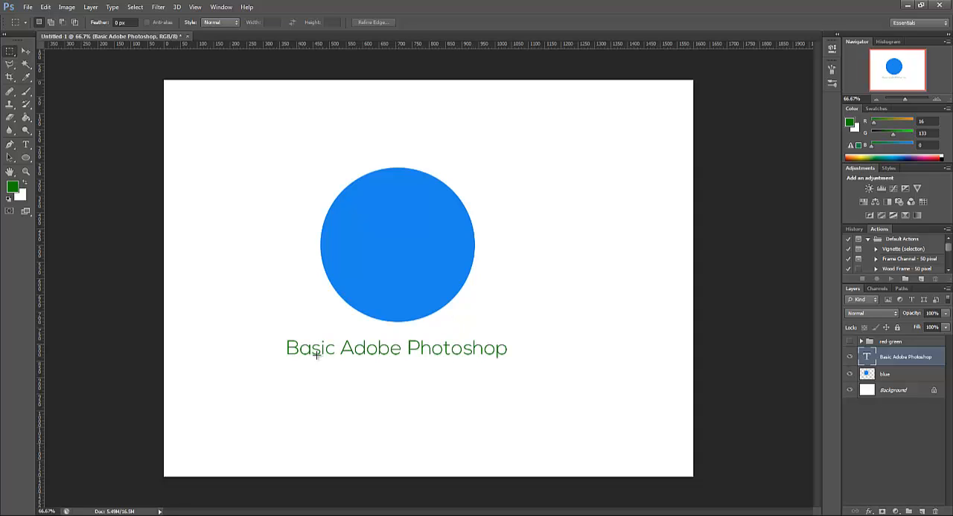
Reopen the "Basic Adobe Photoshop" text layer for editing and practise selecting its whole line and placing the text cursor
{"action": "double_click", "coordinate": [865, 358]}
{"action": "left_click", "coordinate": [471, 347]}
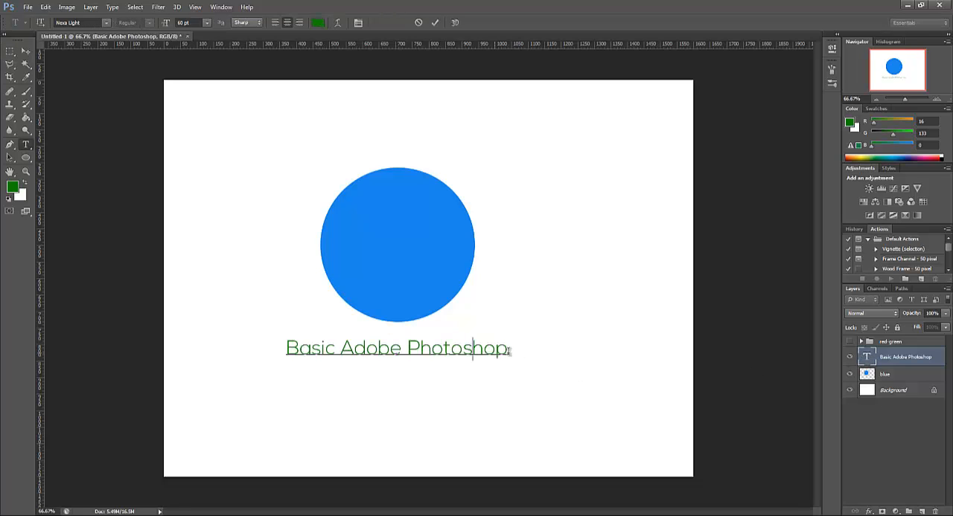
{"action": "mouse_move", "coordinate": [508, 348]}
{"action": "left_mouse_down"}
{"action": "mouse_move", "coordinate": [294, 350]}
{"action": "mouse_move", "coordinate": [516, 363]}
{"action": "left_mouse_up"}
{"action": "left_click", "coordinate": [287, 349]}
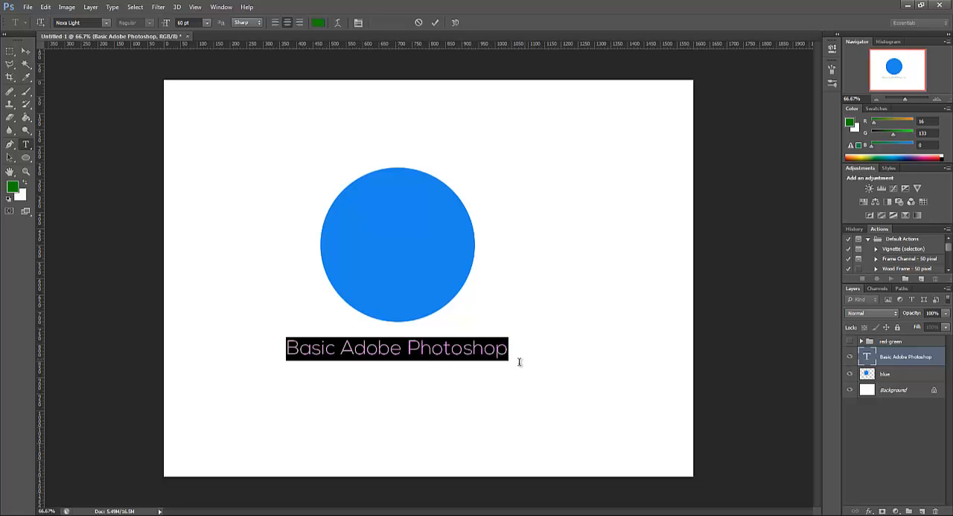
{"action": "left_click", "coordinate": [324, 352]}
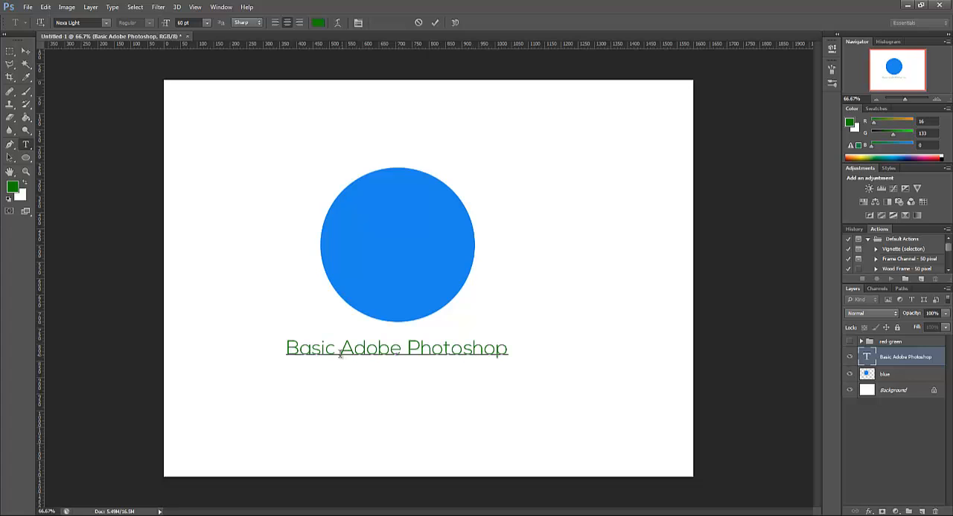
Recolour the words "Adobe Photoshop" with the blue sampled from the circle, leaving "Basic" green
{"action": "left_click_drag", "start_coordinate": [342, 350], "coordinate": [512, 352]}
{"action": "left_click", "coordinate": [317, 22]}
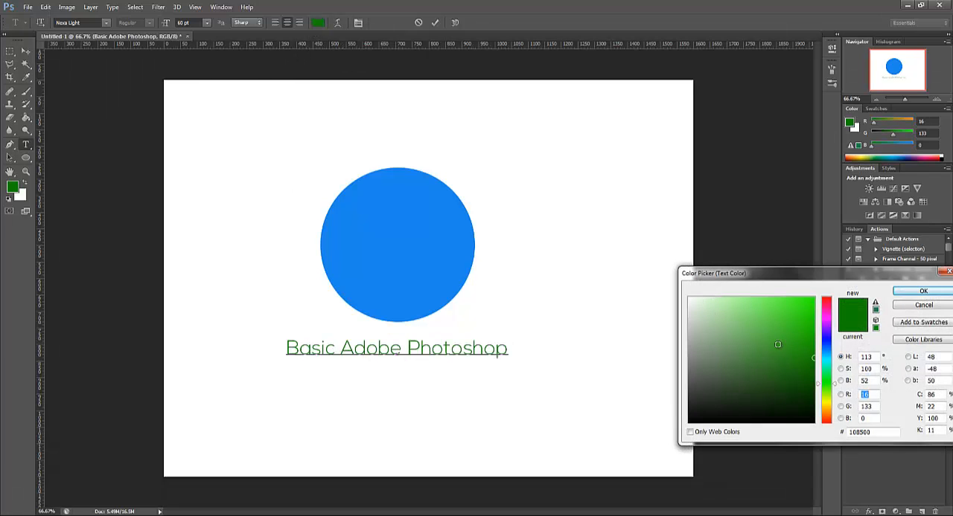
{"action": "left_click", "coordinate": [439, 262]}
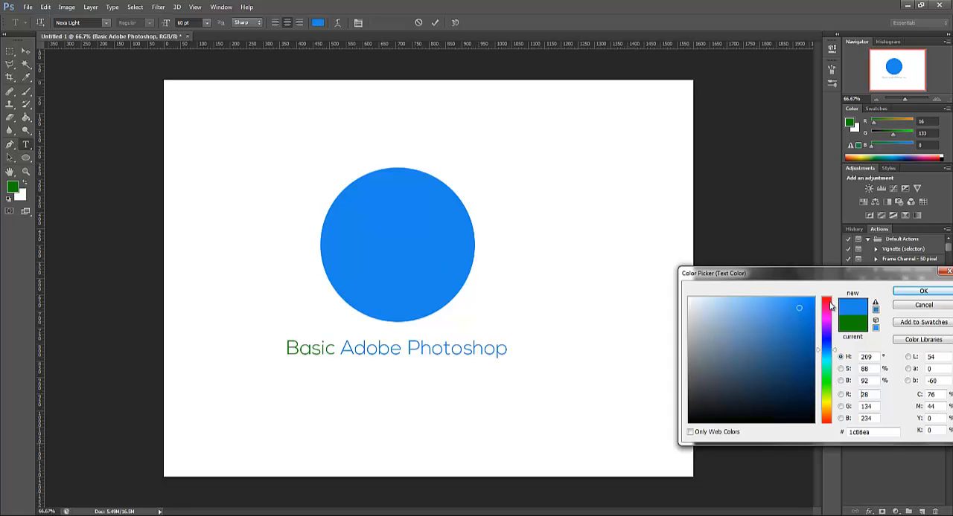
{"action": "left_click_drag", "start_coordinate": [801, 308], "coordinate": [800, 311]}
{"action": "left_click", "coordinate": [429, 209]}
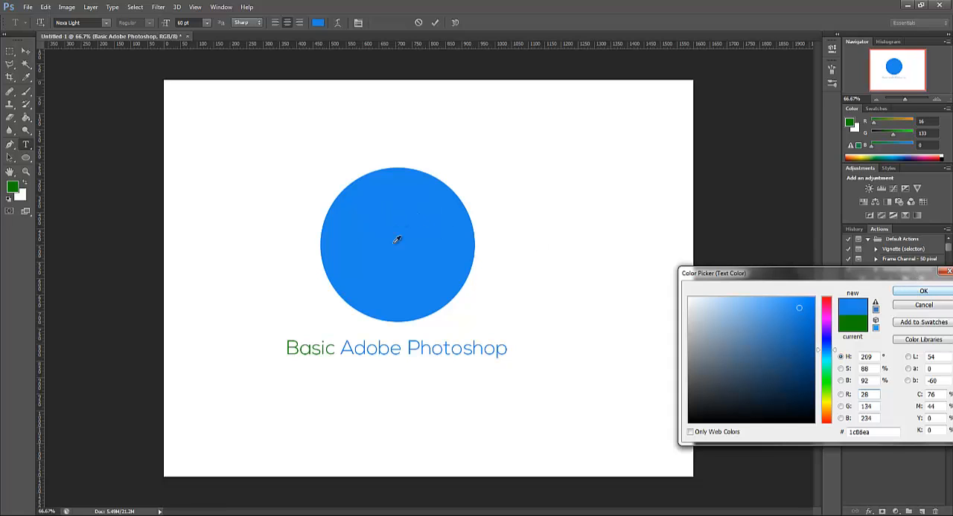
{"action": "left_click", "coordinate": [913, 292]}
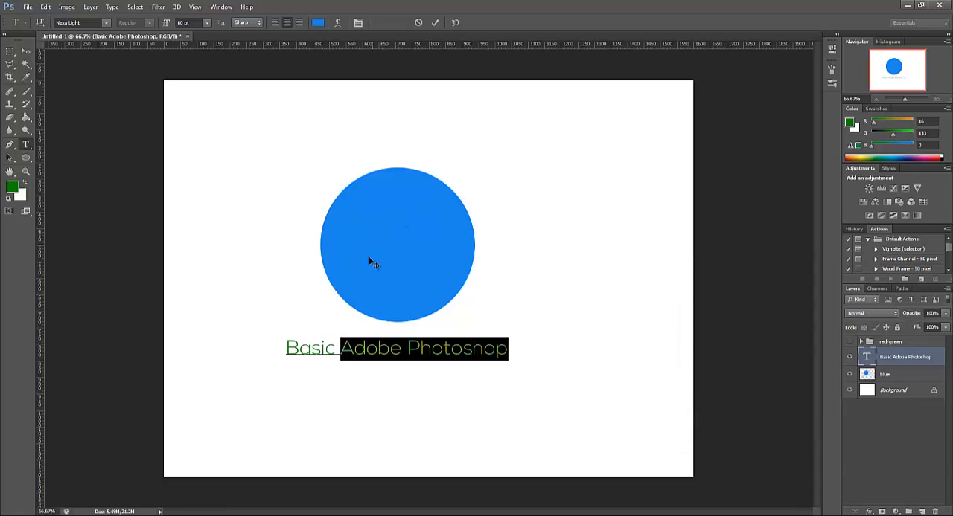
{"action": "left_click", "coordinate": [474, 354]}
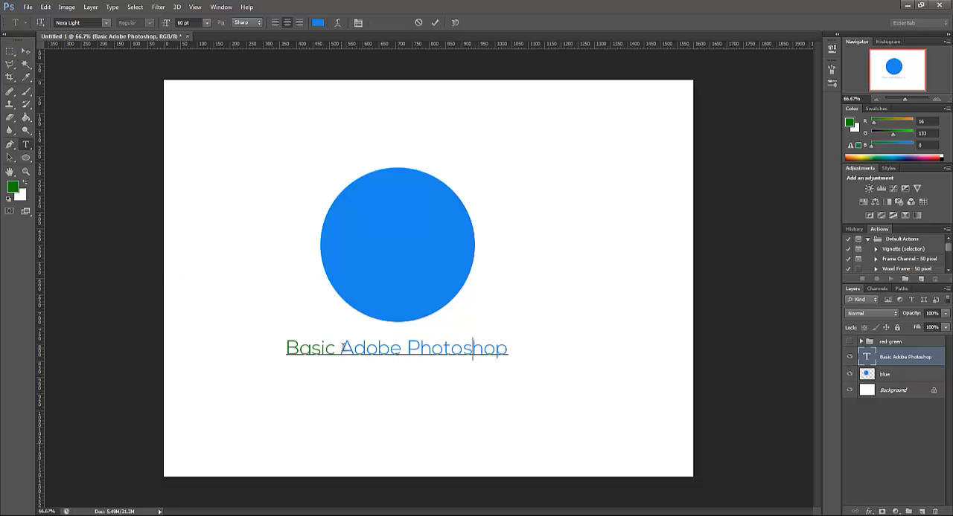
{"action": "left_click_drag", "start_coordinate": [341, 347], "coordinate": [507, 350]}
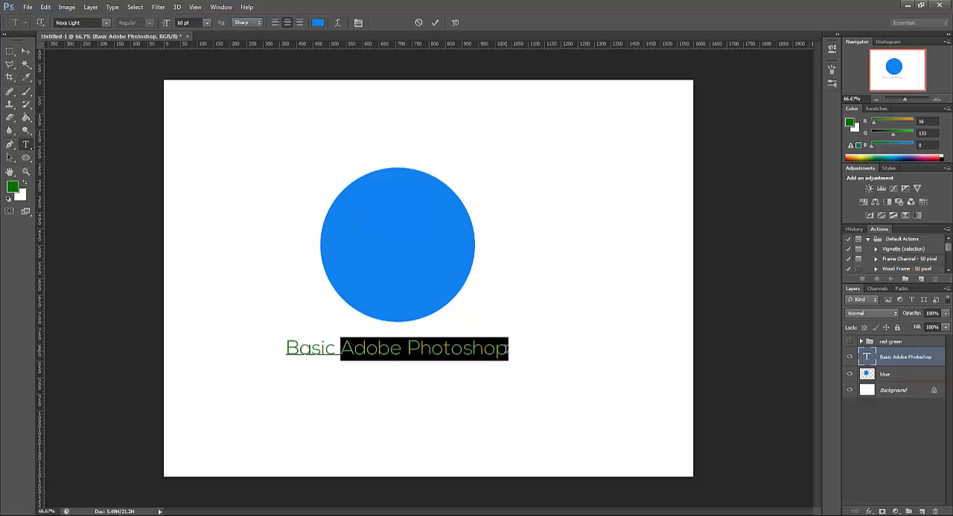
{"action": "left_click", "coordinate": [364, 368]}
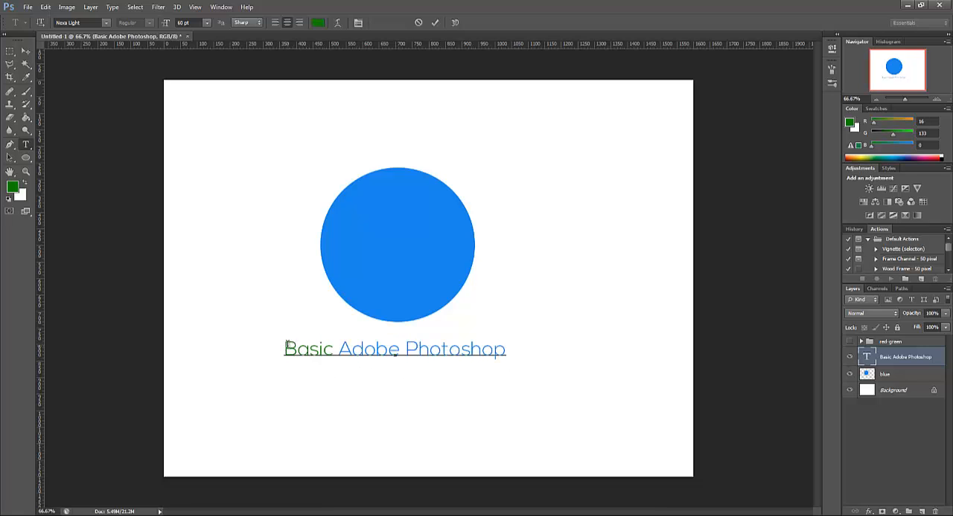
Change the font of the whole "Basic Adobe Photoshop" line to Myriad Pro
{"action": "left_click_drag", "start_coordinate": [285, 345], "coordinate": [514, 348]}
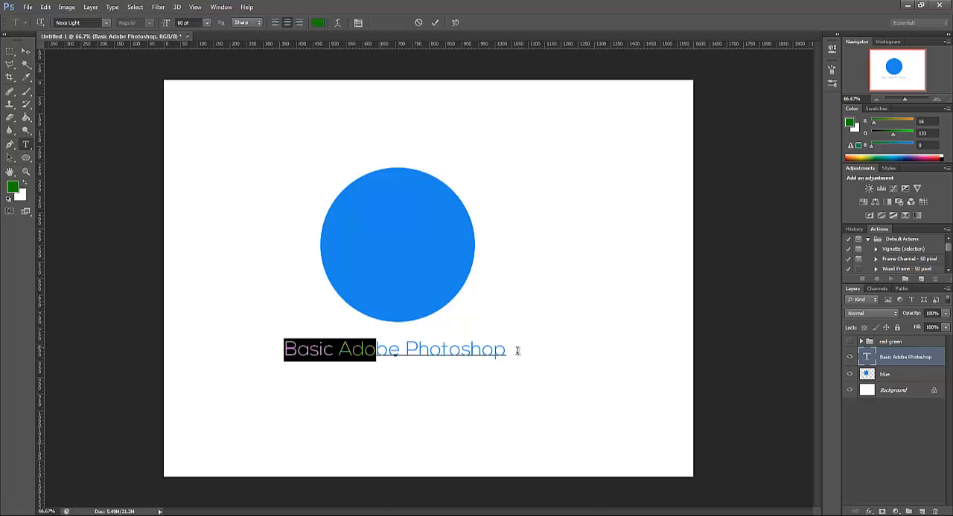
{"action": "left_click", "coordinate": [106, 25]}
{"action": "mouse_move", "coordinate": [213, 209]}
{"action": "left_mouse_down"}
{"action": "mouse_move", "coordinate": [213, 156]}
{"action": "mouse_move", "coordinate": [213, 207]}
{"action": "left_mouse_up"}
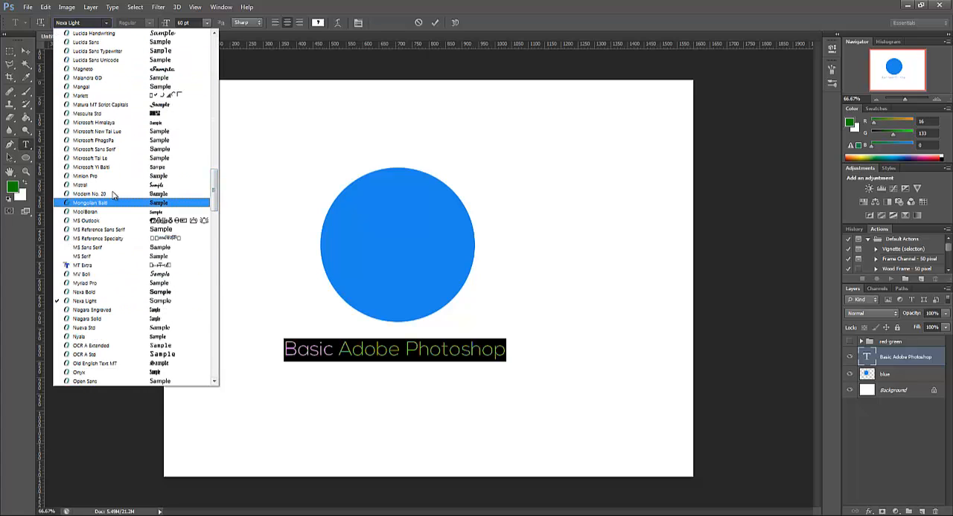
{"action": "left_click", "coordinate": [104, 283]}
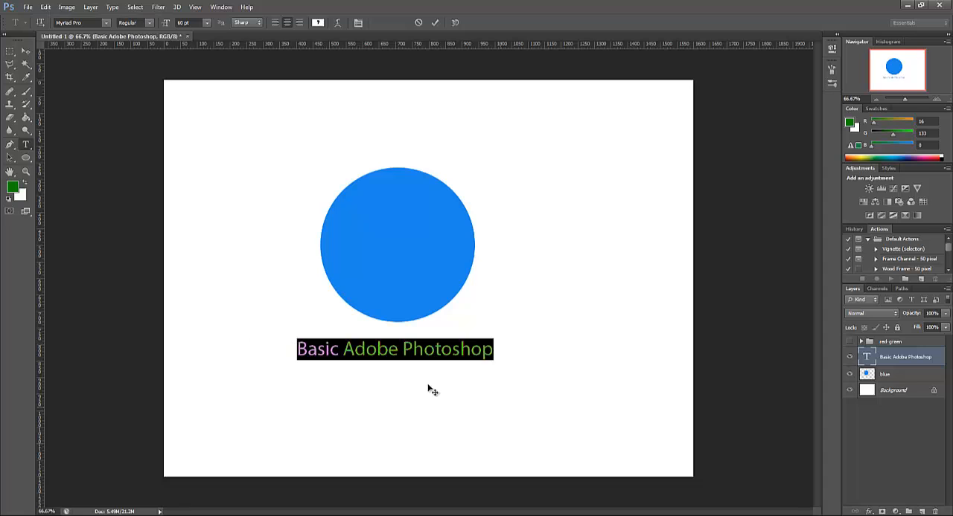
Set the words "Adobe Photoshop" to the Bold style and move the text line slightly up towards the circle
{"action": "left_click", "coordinate": [465, 358]}
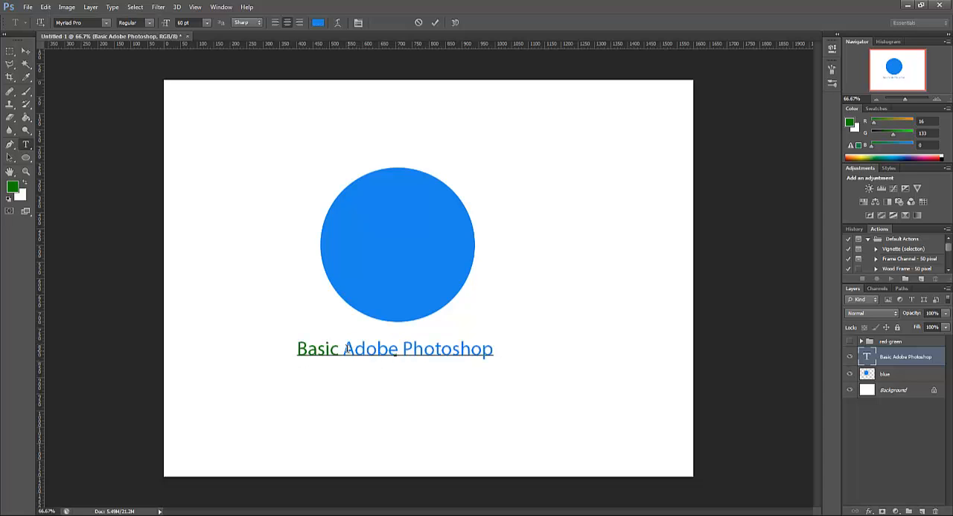
{"action": "left_click_drag", "start_coordinate": [343, 350], "coordinate": [498, 354]}
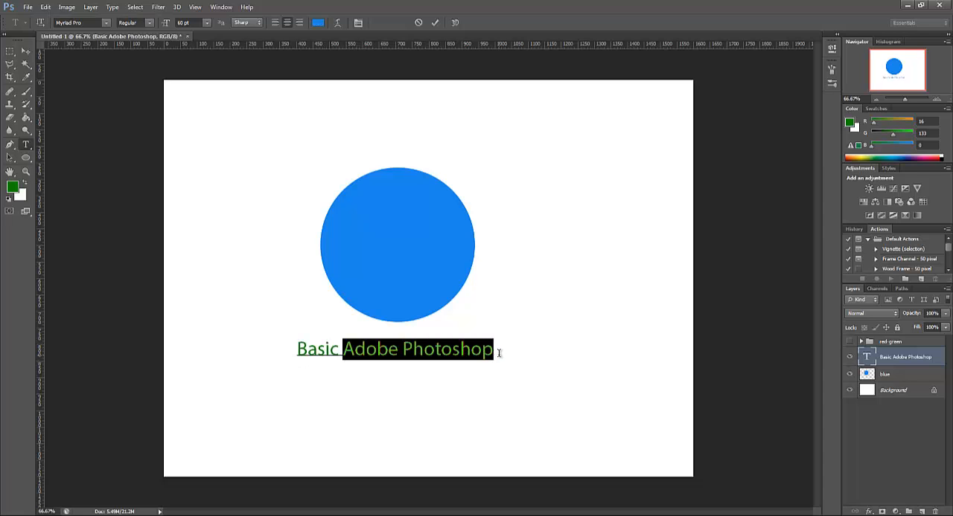
{"action": "left_click", "coordinate": [151, 24]}
{"action": "left_click", "coordinate": [163, 97]}
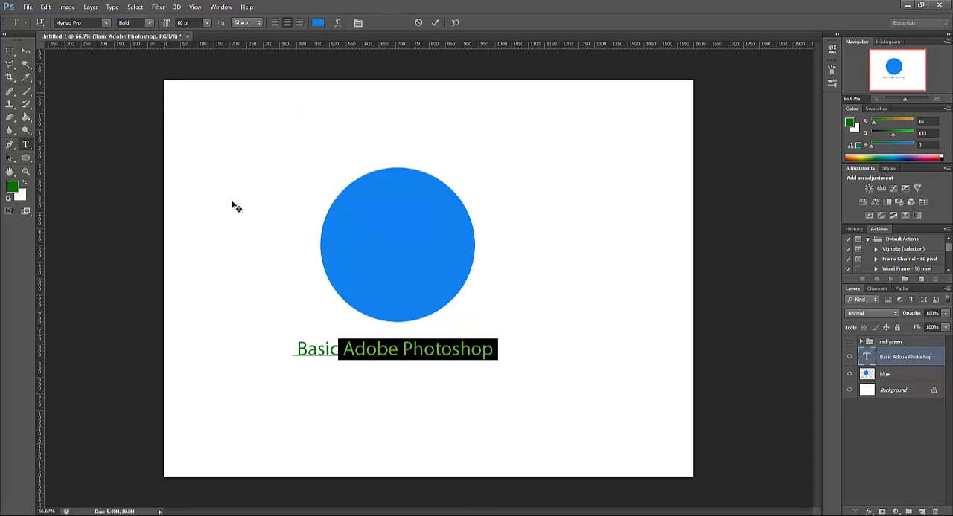
{"action": "left_click", "coordinate": [339, 347]}
{"action": "left_click_drag", "start_coordinate": [385, 406], "coordinate": [382, 398]}
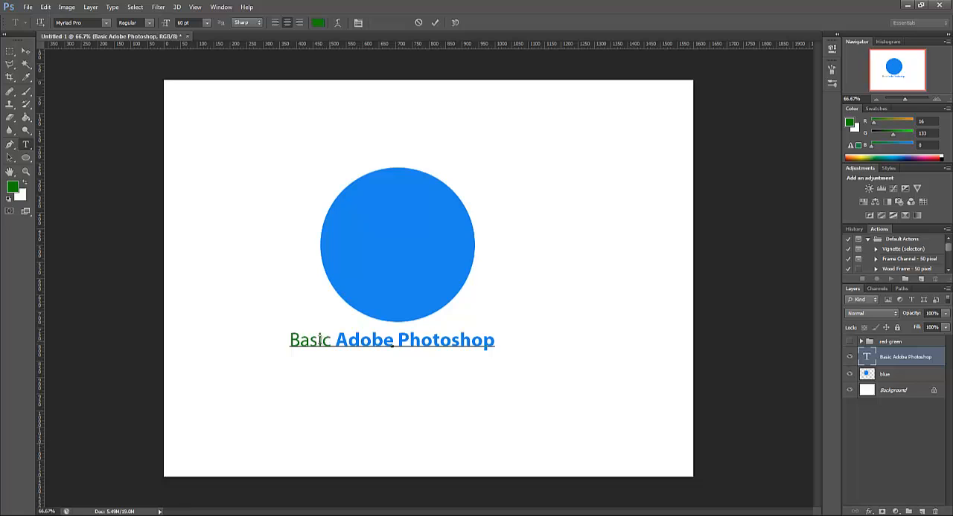
Set the word "Basic" to the Condensed font style
{"action": "left_click_drag", "start_coordinate": [332, 341], "coordinate": [147, 152]}
{"action": "left_click", "coordinate": [152, 24]}
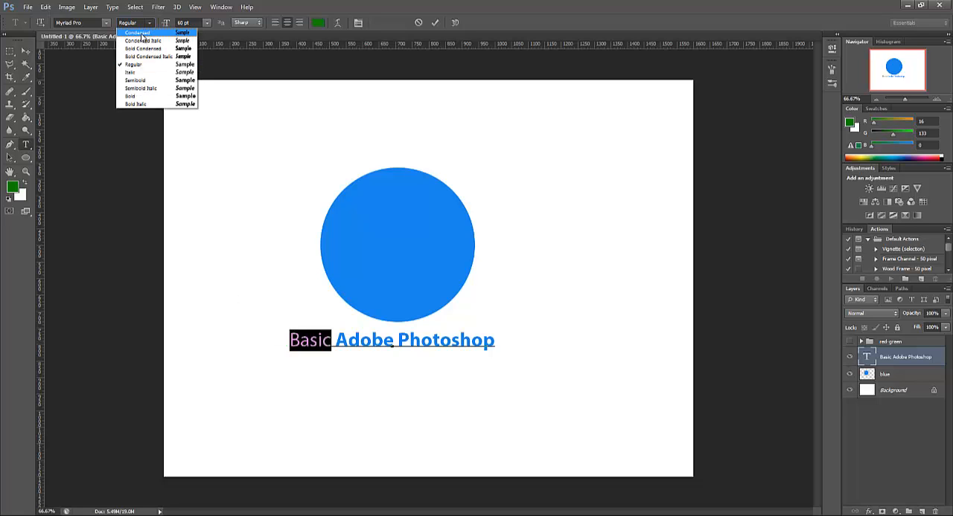
{"action": "left_click", "coordinate": [142, 34]}
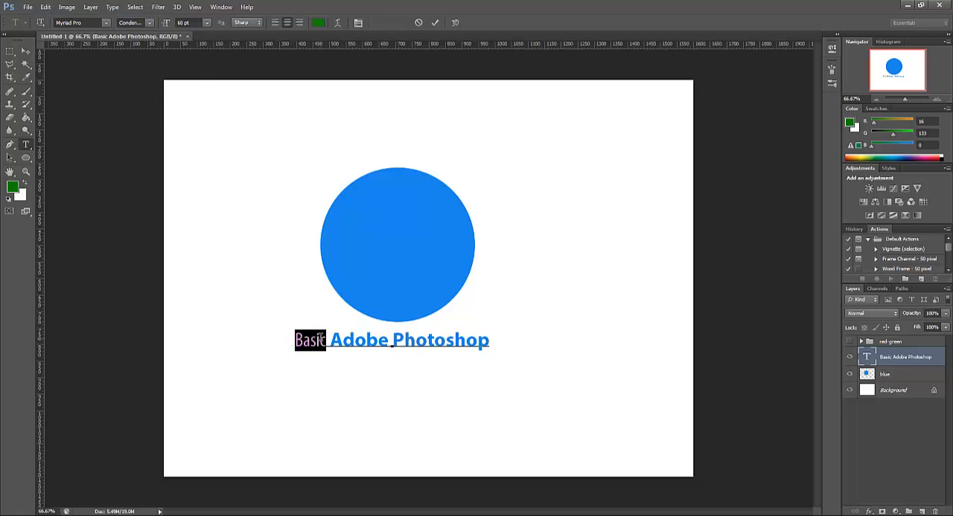
{"action": "left_click", "coordinate": [338, 347]}
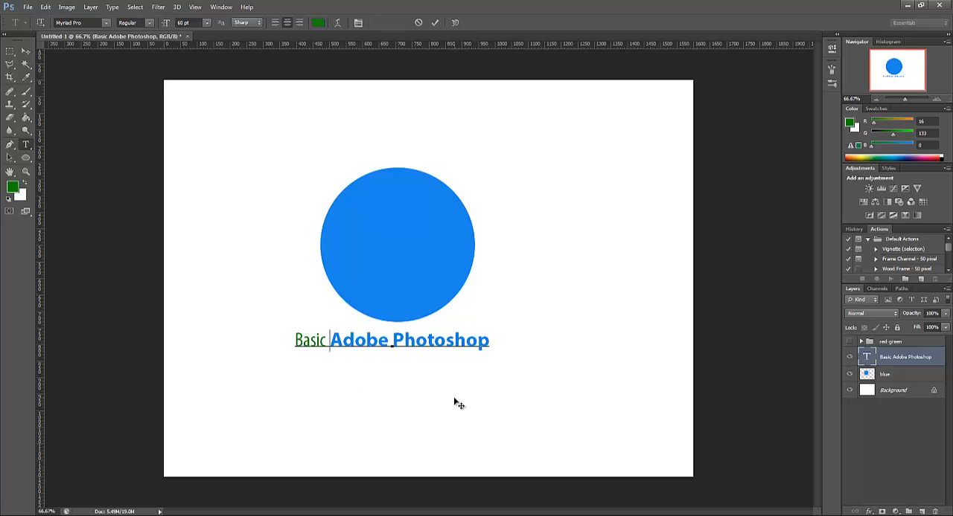
Commit the text edit and move the text line slightly right, centring it under the blue circle
{"action": "left_click", "coordinate": [9, 52]}
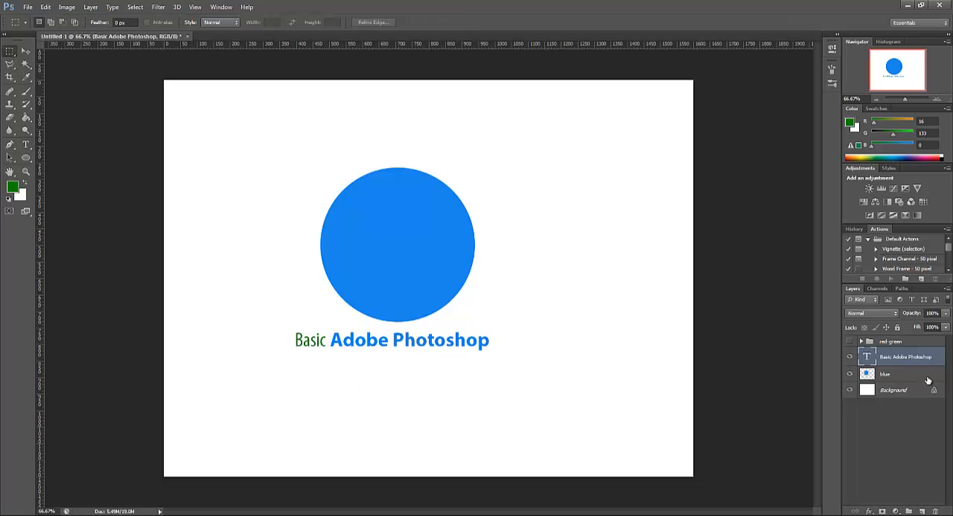
{"action": "left_click", "coordinate": [26, 51]}
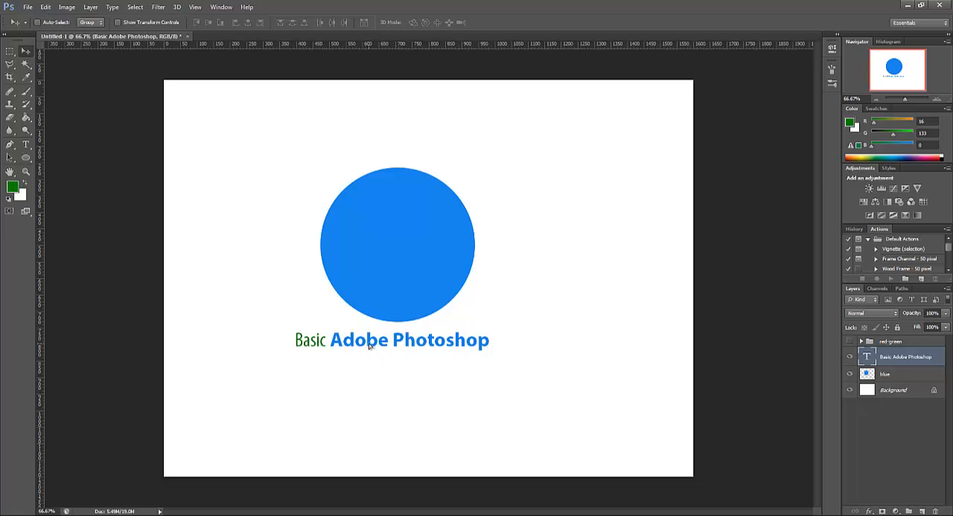
{"action": "left_click_drag", "start_coordinate": [370, 343], "coordinate": [374, 344]}
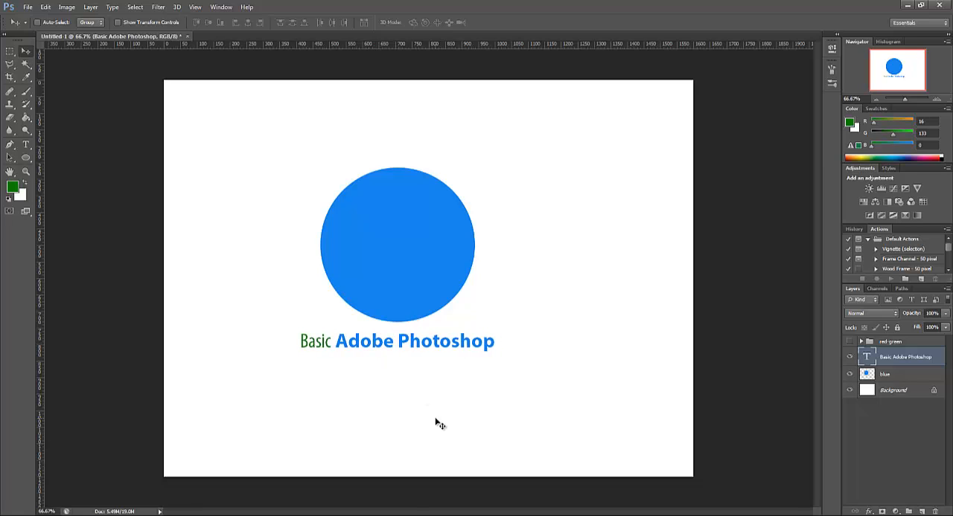
Reopen the "Basic Adobe Photoshop" text for editing and practise selecting "Adobe Photoshop" and "Basic" separately
{"action": "double_click", "coordinate": [868, 357]}
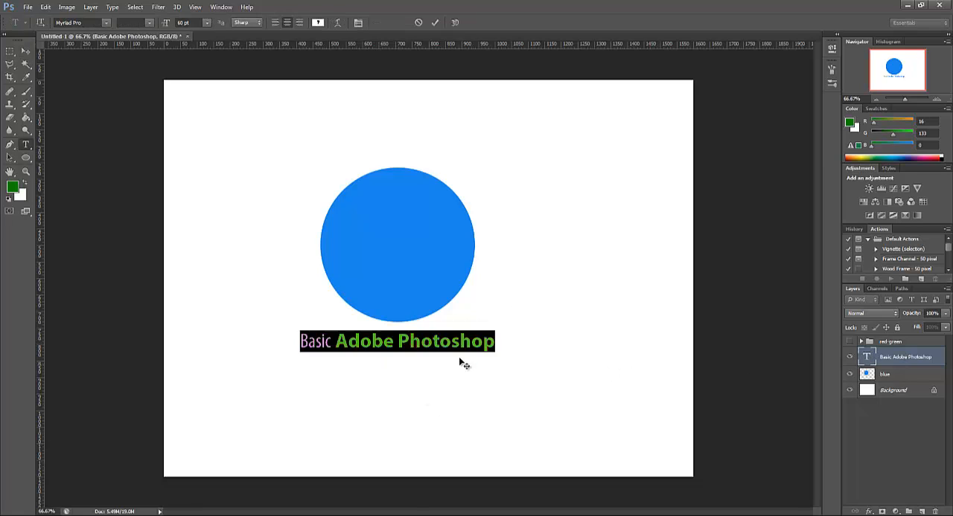
{"action": "left_click", "coordinate": [397, 344]}
{"action": "left_click_drag", "start_coordinate": [334, 342], "coordinate": [500, 341]}
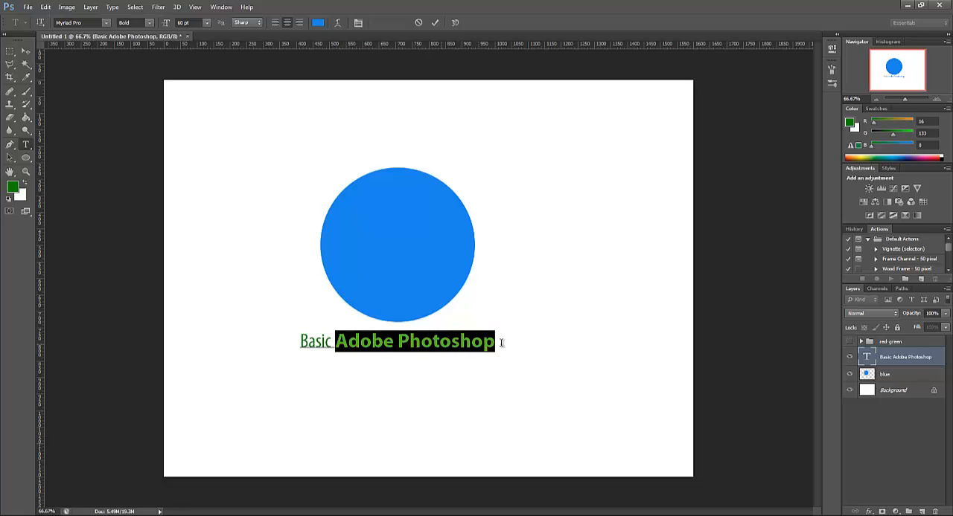
{"action": "left_click", "coordinate": [427, 338]}
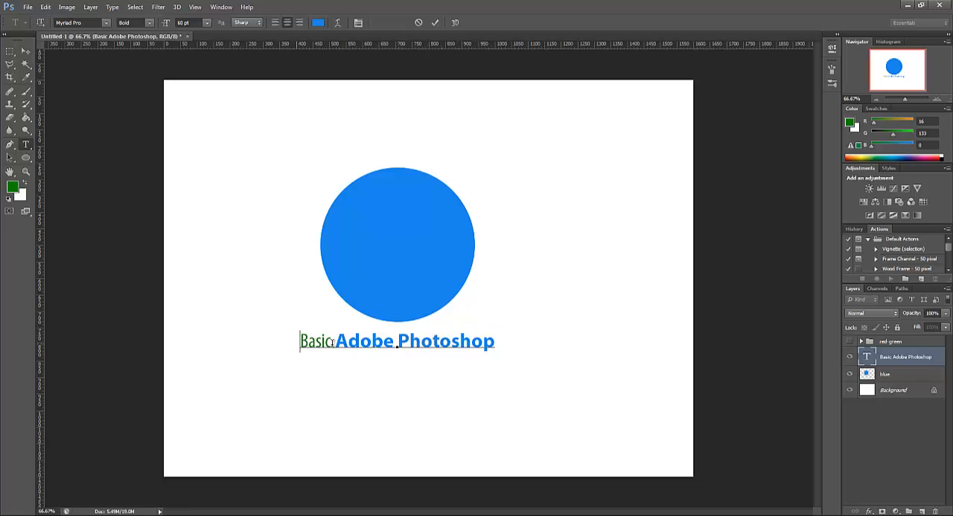
{"action": "left_click_drag", "start_coordinate": [298, 342], "coordinate": [332, 343]}
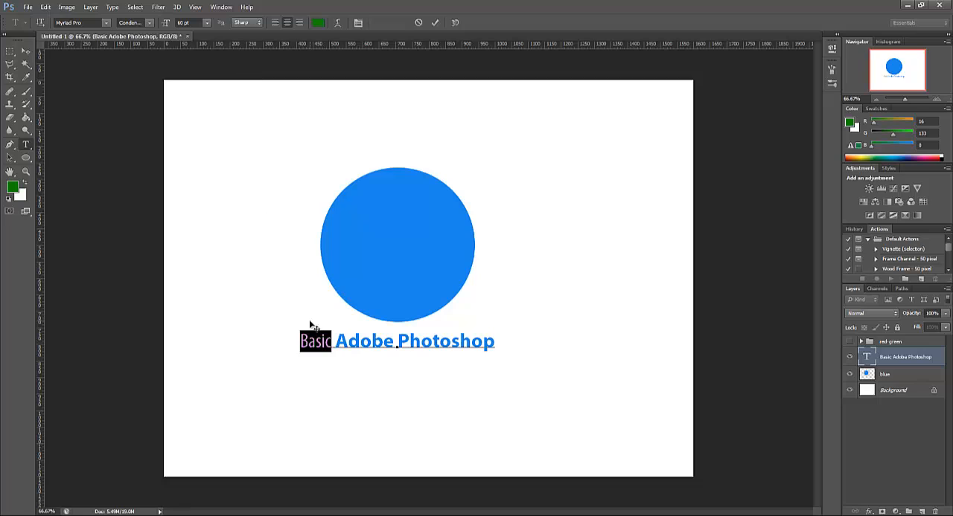
{"action": "left_click", "coordinate": [301, 344]}
Set the font size of the word "Basic" to 24 pt, then to 48 pt, using the preset sizes
{"action": "left_click_drag", "start_coordinate": [301, 342], "coordinate": [335, 342]}
{"action": "left_click", "coordinate": [207, 24]}
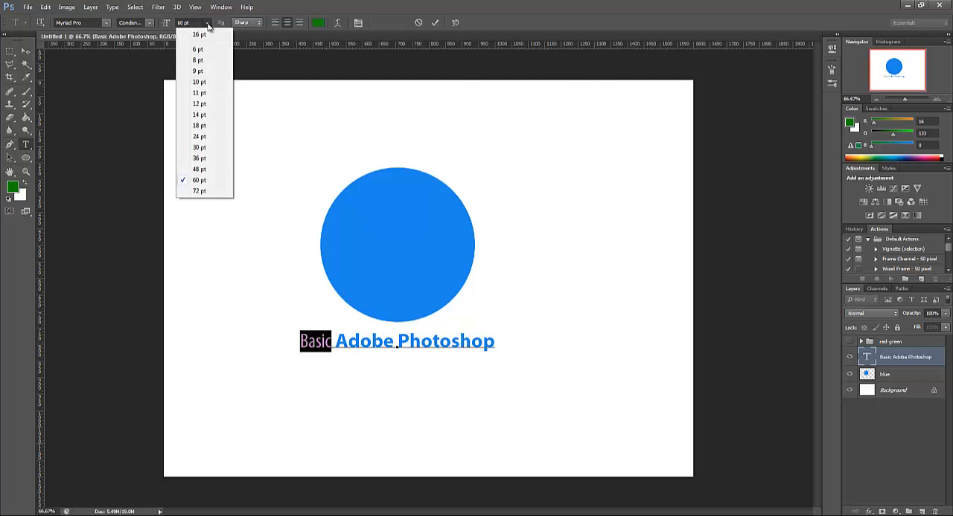
{"action": "left_click", "coordinate": [207, 24]}
{"action": "left_click", "coordinate": [208, 23]}
{"action": "left_click", "coordinate": [212, 141]}
{"action": "left_click", "coordinate": [210, 23]}
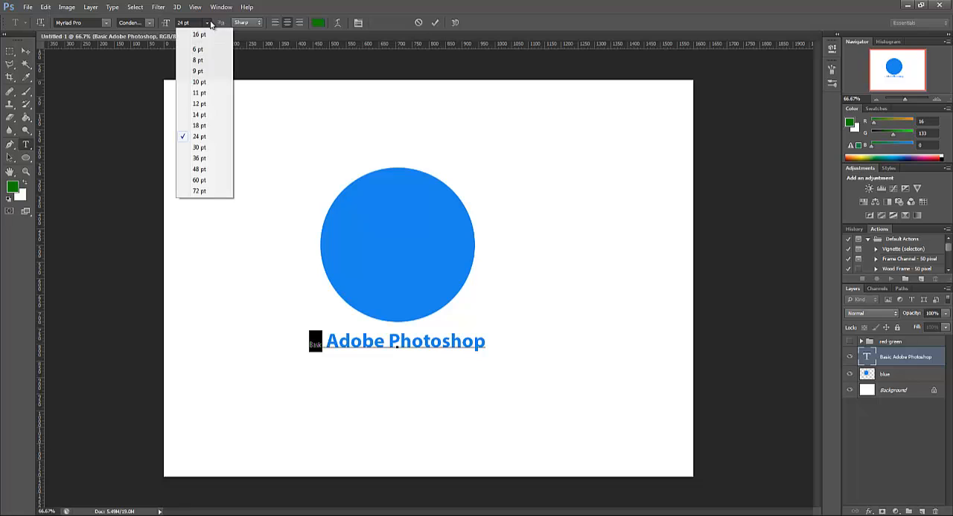
{"action": "left_click", "coordinate": [200, 170]}
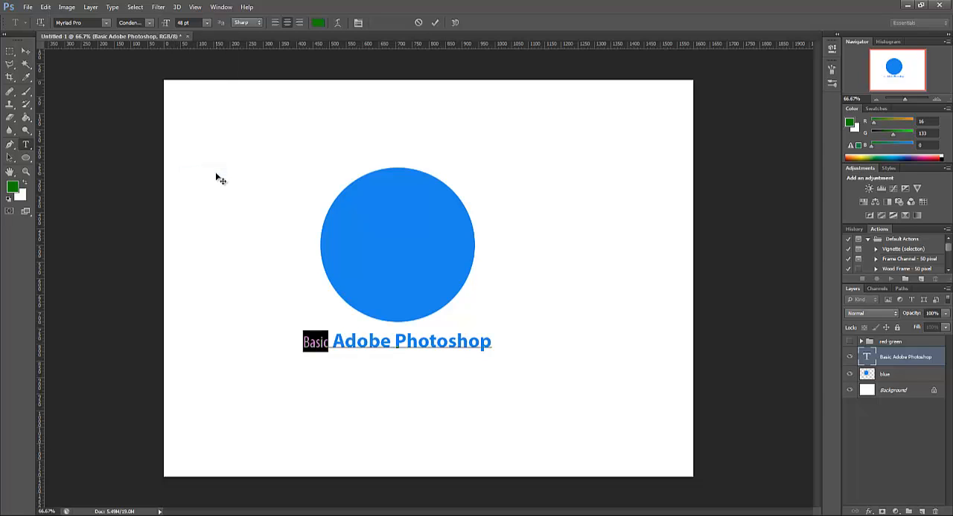
Set the word "Basic" to the Regular font style
{"action": "left_click", "coordinate": [150, 23]}
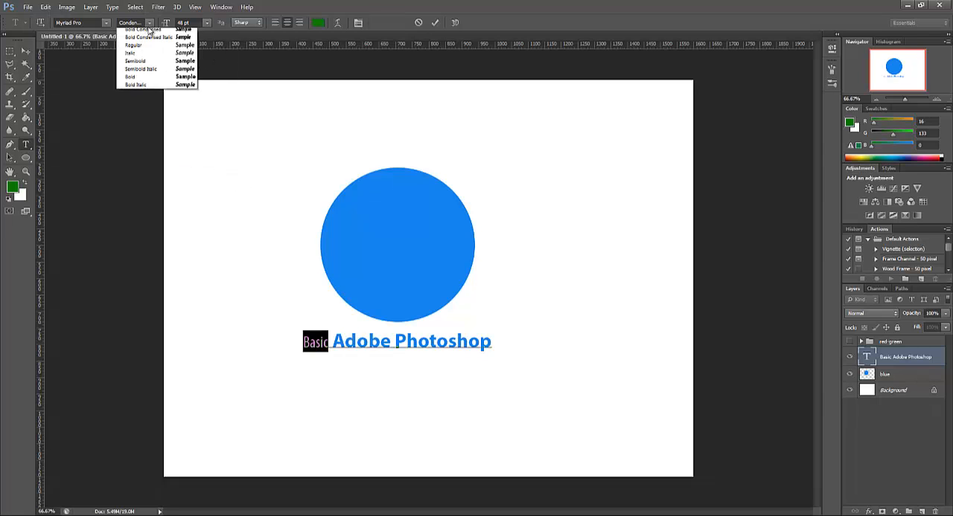
{"action": "left_click", "coordinate": [145, 66]}
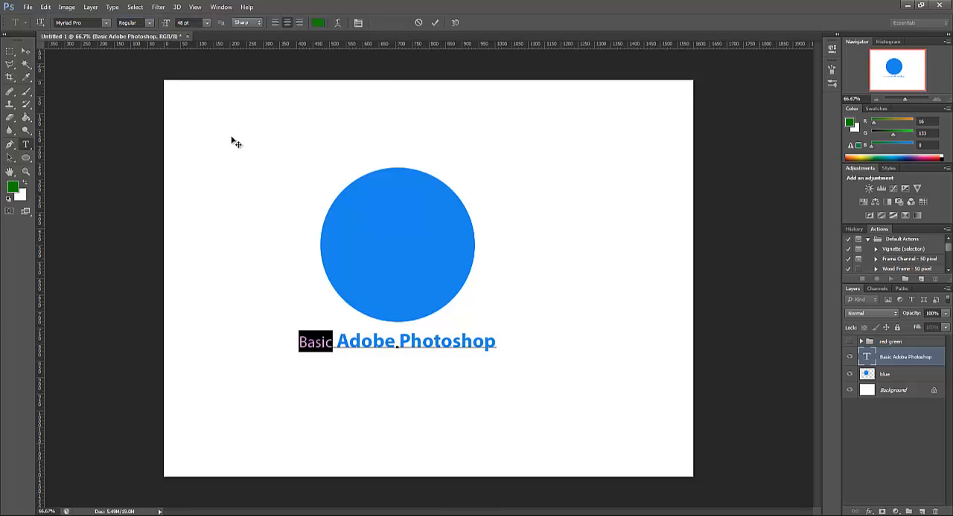
{"action": "left_click", "coordinate": [338, 341]}
Give the word "Basic" a custom font size of 33 pt
{"action": "left_click_drag", "start_coordinate": [331, 343], "coordinate": [291, 343]}
{"action": "left_click", "coordinate": [196, 23]}
{"action": "left_click", "coordinate": [207, 23]}
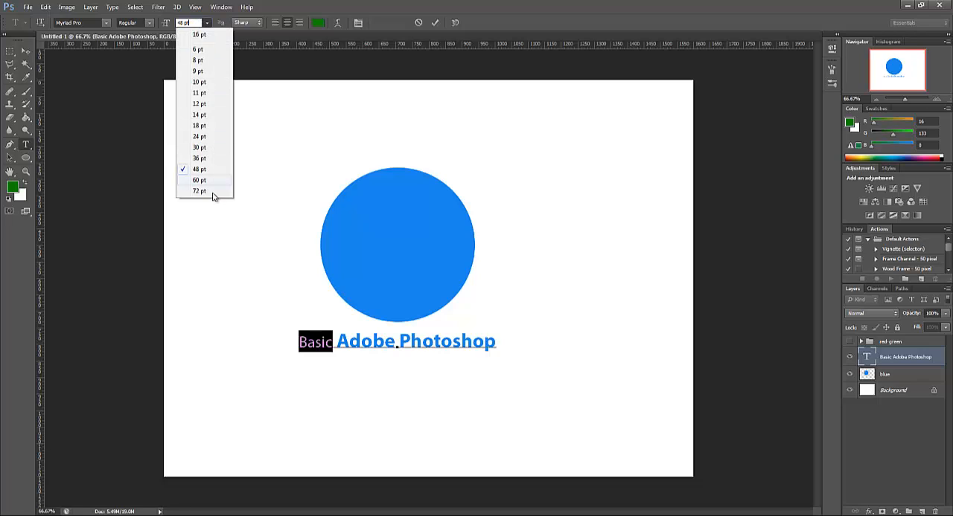
{"action": "left_click", "coordinate": [196, 23]}
{"action": "left_click", "coordinate": [168, 25]}
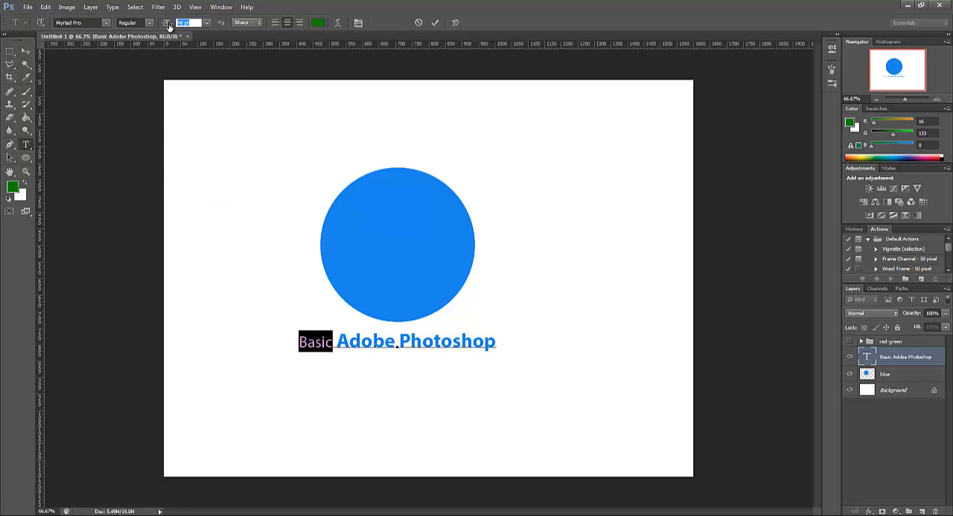
{"action": "type", "text": "33"}
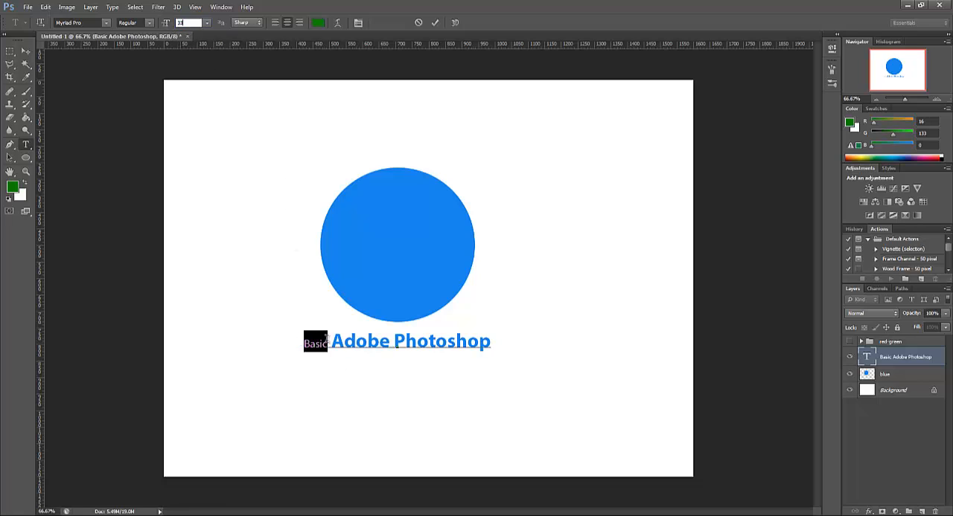
{"action": "left_click", "coordinate": [325, 340]}
Set the font size of the word "Basic" to 52 pt and commit the text edit
{"action": "left_click_drag", "start_coordinate": [325, 340], "coordinate": [276, 351]}
{"action": "left_click_drag", "start_coordinate": [195, 23], "coordinate": [177, 27]}
{"action": "type", "text": "52"}
{"action": "key", "text": "Return"}
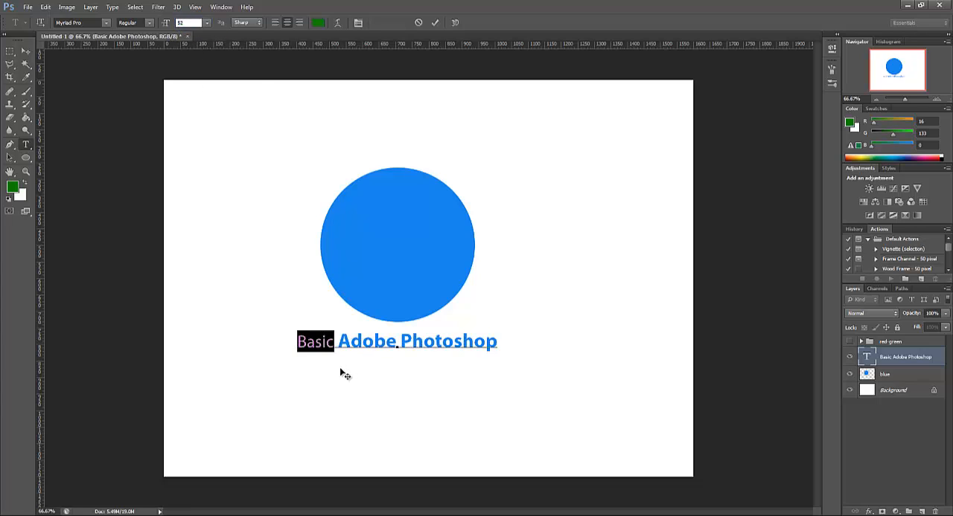
{"action": "left_click", "coordinate": [334, 343]}
{"action": "left_click", "coordinate": [10, 52]}
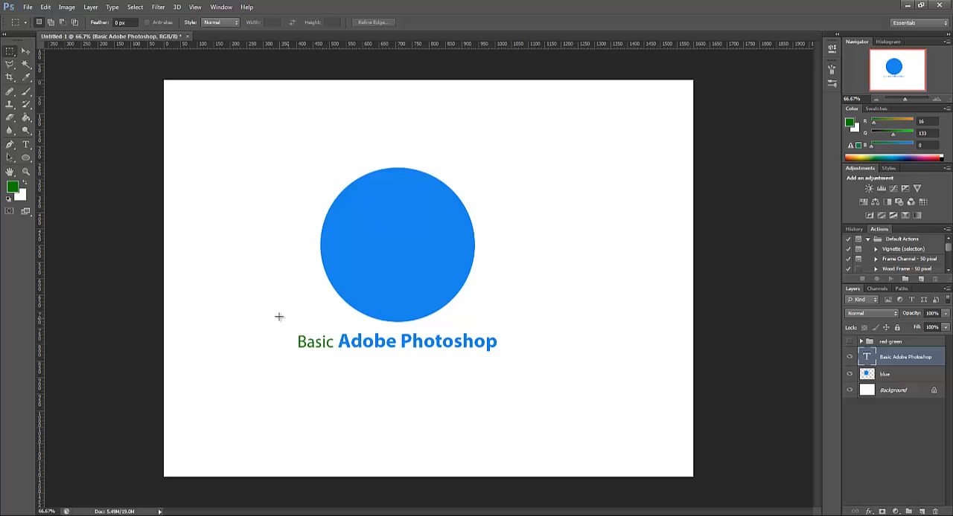
Reopen the "Basic Adobe Photoshop" text and, while still editing it, move it aside and back below the circle
{"action": "double_click", "coordinate": [865, 357]}
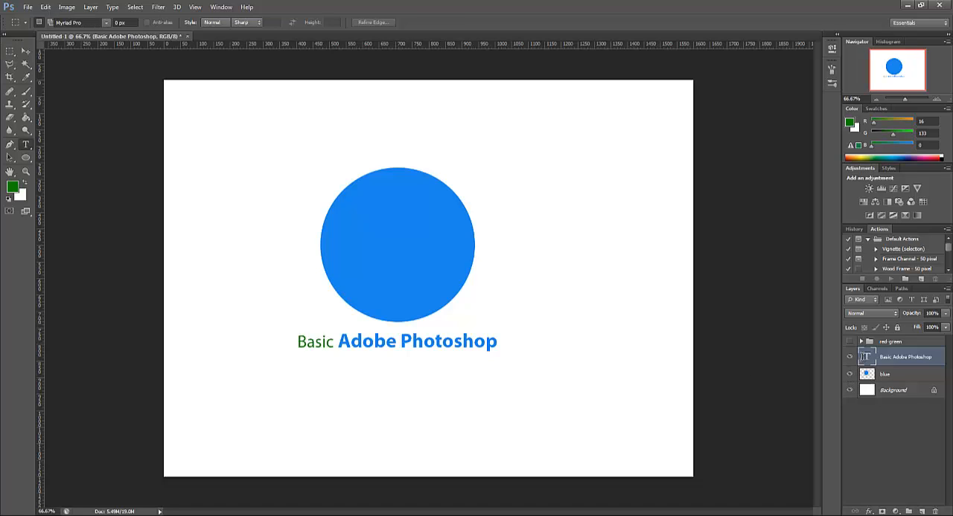
{"action": "left_click", "coordinate": [335, 346]}
{"action": "left_click_drag", "start_coordinate": [289, 350], "coordinate": [419, 364]}
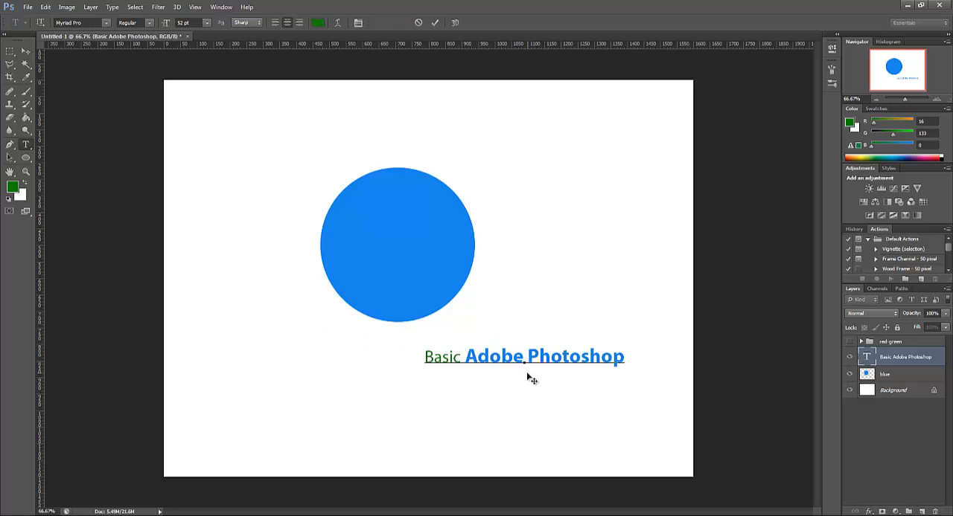
{"action": "left_click_drag", "start_coordinate": [485, 404], "coordinate": [370, 387]}
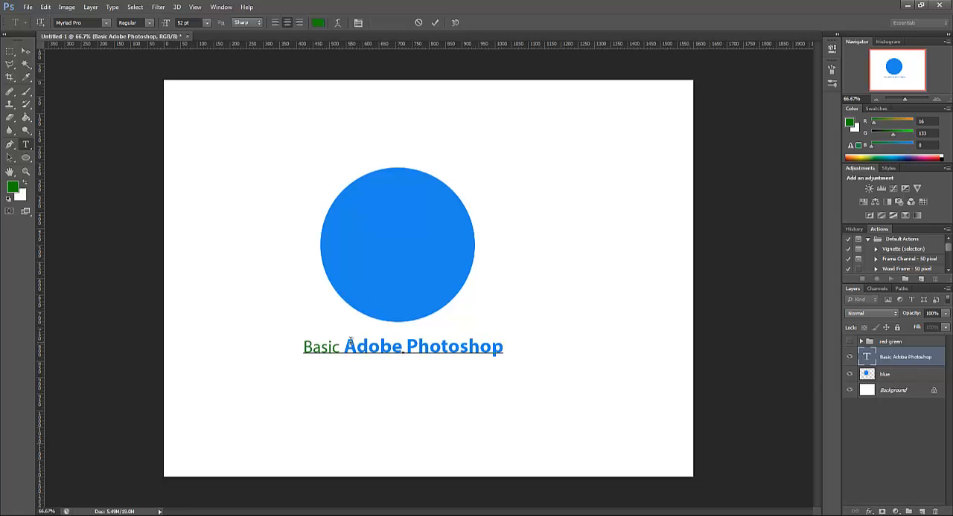
Practise selecting "Adobe Photoshop", then finish editing the text by switching away to the Rectangular Marquee tool
{"action": "left_click_drag", "start_coordinate": [346, 343], "coordinate": [519, 346]}
{"action": "left_click", "coordinate": [410, 337]}
{"action": "left_click", "coordinate": [27, 119]}
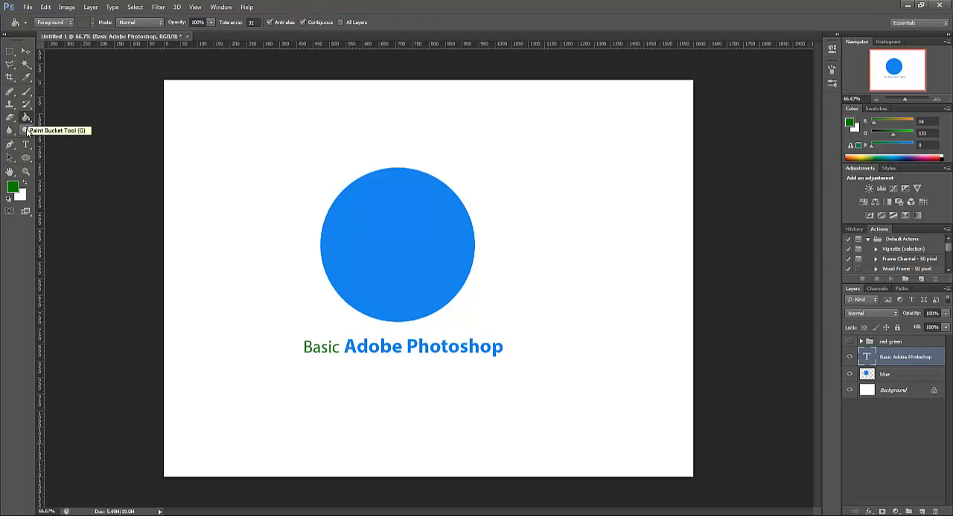
{"action": "left_click", "coordinate": [26, 146]}
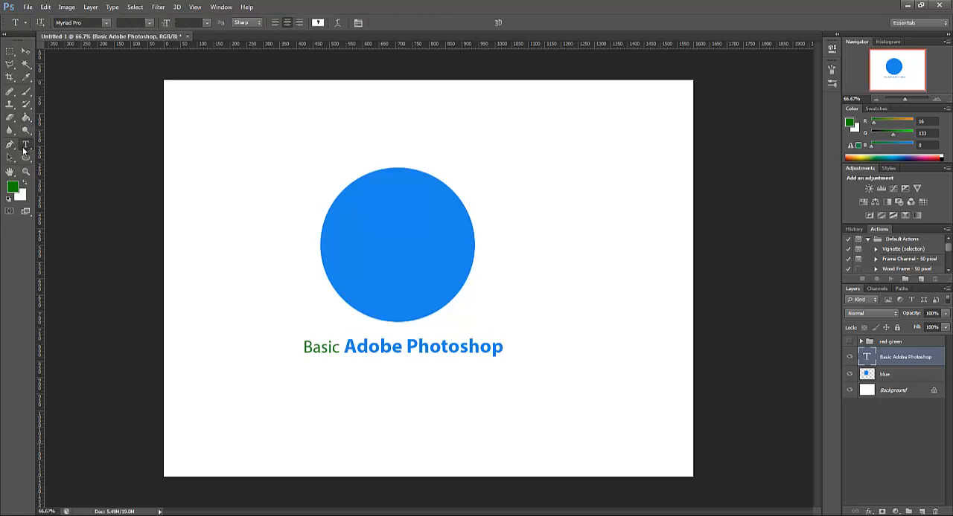
{"action": "left_click", "coordinate": [9, 51]}
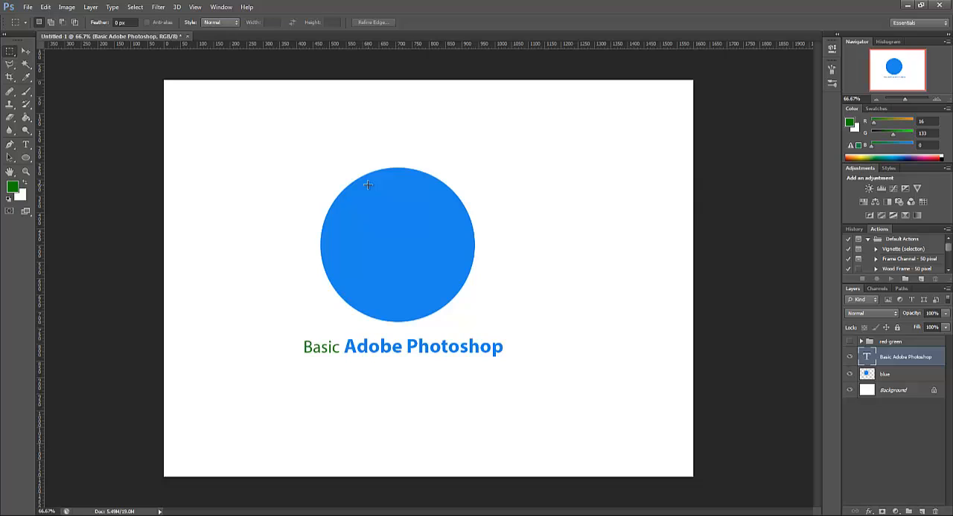
Select the hidden red-green group, then expand and collapse it to review its layers
{"action": "left_click", "coordinate": [896, 344]}
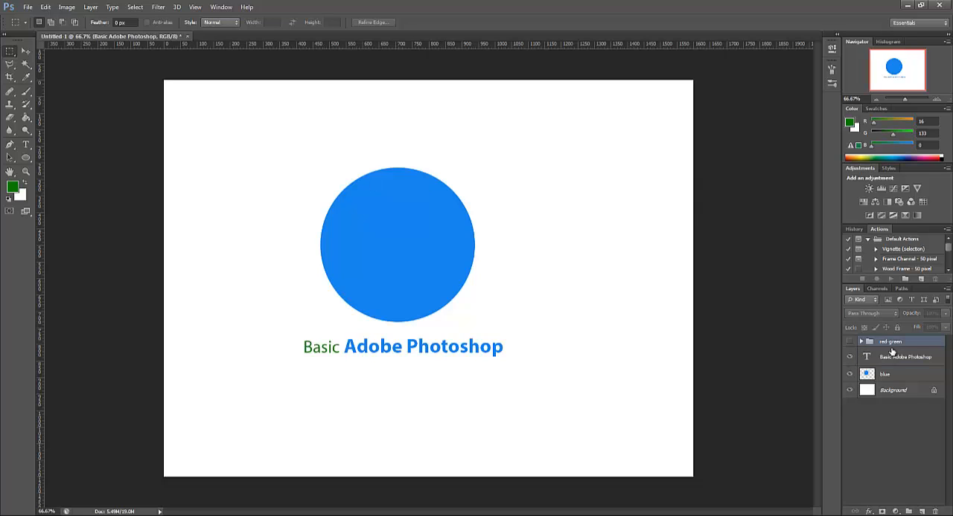
{"action": "left_click", "coordinate": [861, 341]}
{"action": "left_click", "coordinate": [861, 342]}
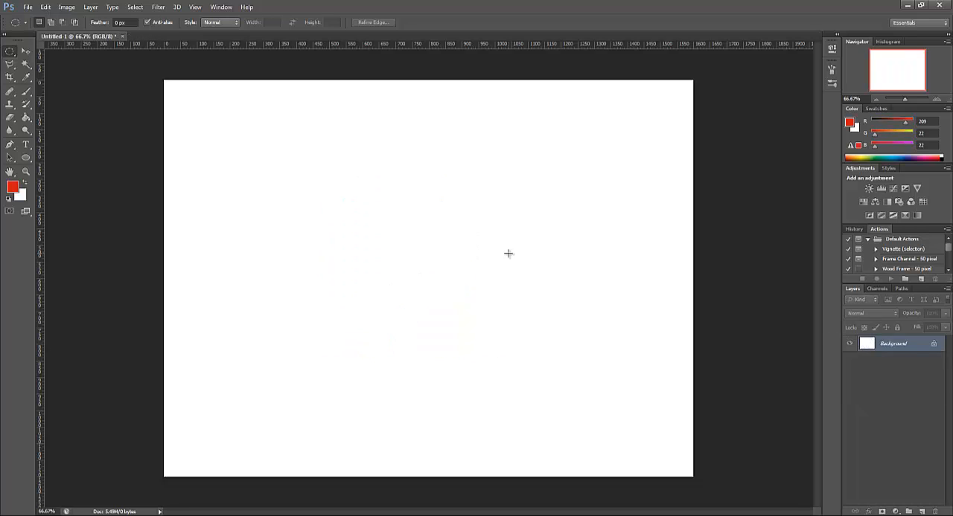
Select a tall rectangle about 94 by 431 px with the Rectangular Marquee and fill it with the red foreground colour on a new layer
{"action": "right_click", "coordinate": [12, 56]}
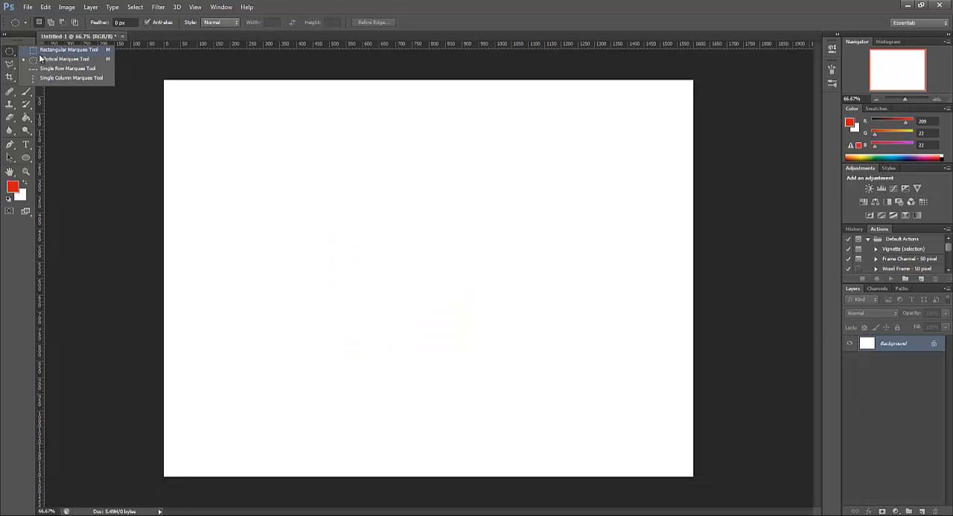
{"action": "left_click", "coordinate": [52, 53]}
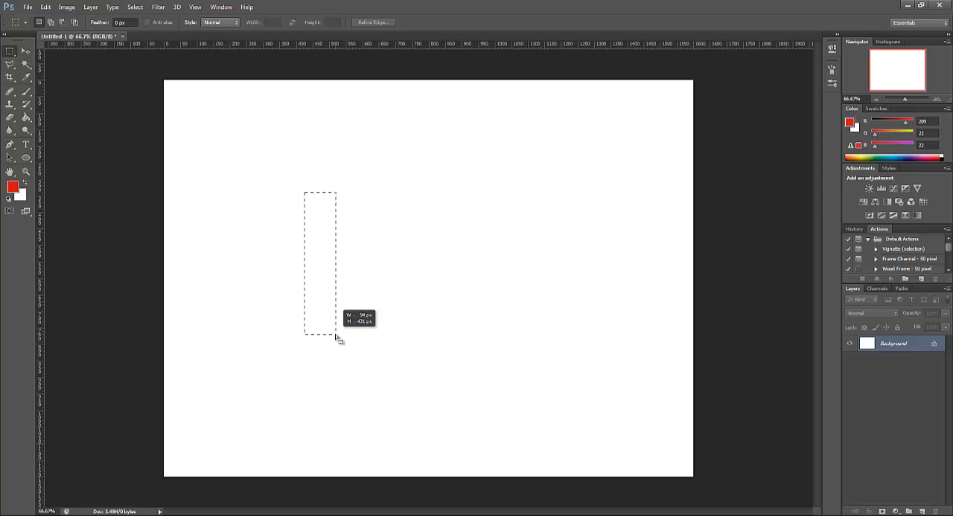
{"action": "left_click_drag", "start_coordinate": [335, 338], "coordinate": [336, 337]}
{"action": "left_click", "coordinate": [920, 512]}
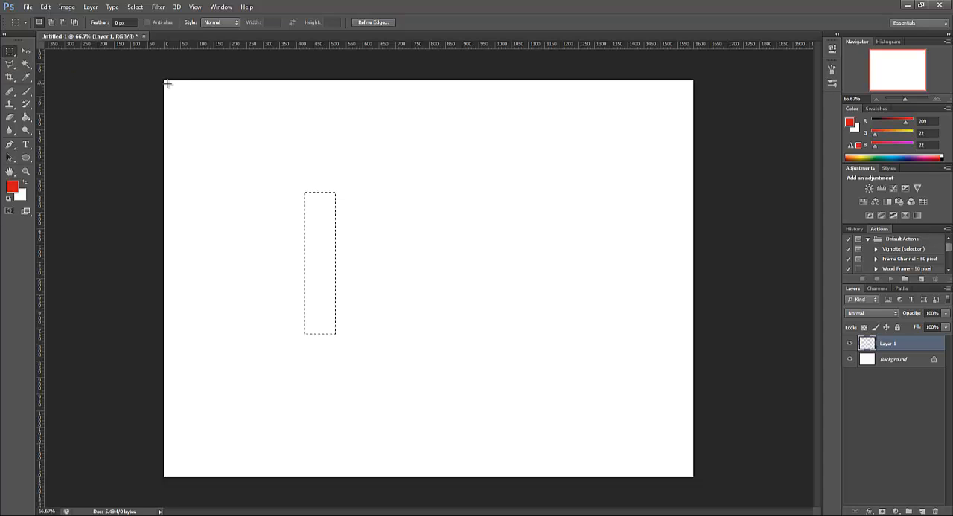
{"action": "left_click", "coordinate": [26, 117]}
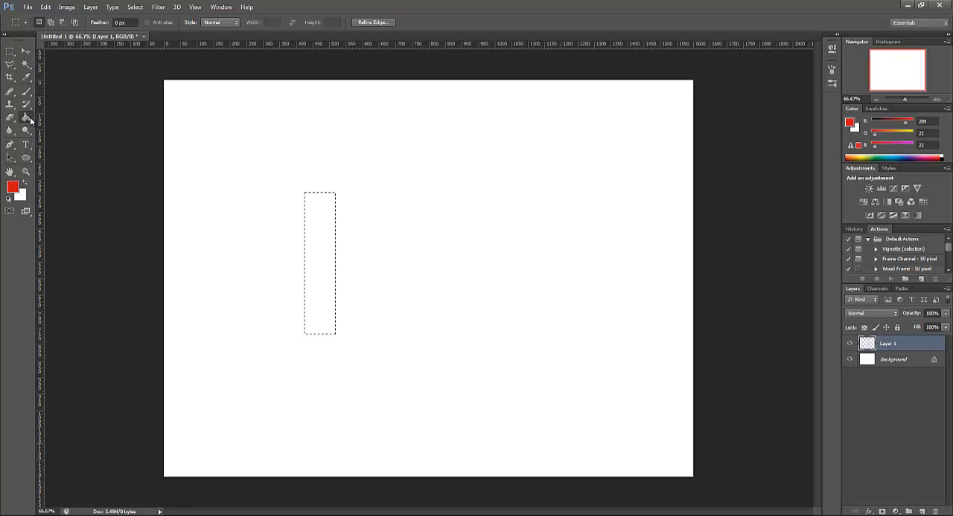
{"action": "left_click", "coordinate": [315, 265]}
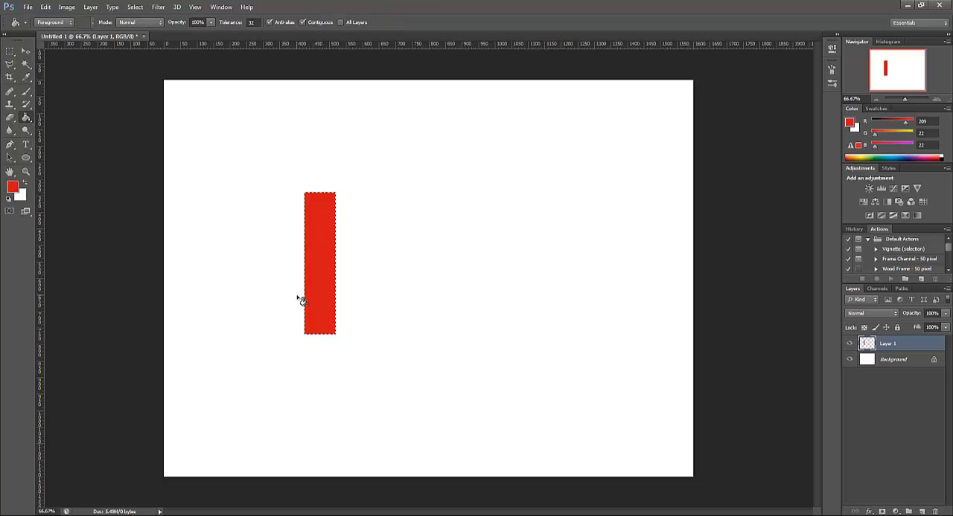
Add a new layer and shift the same rectangular selection sideways until it sits just right of the red bar with a small gap
{"action": "left_click", "coordinate": [922, 512]}
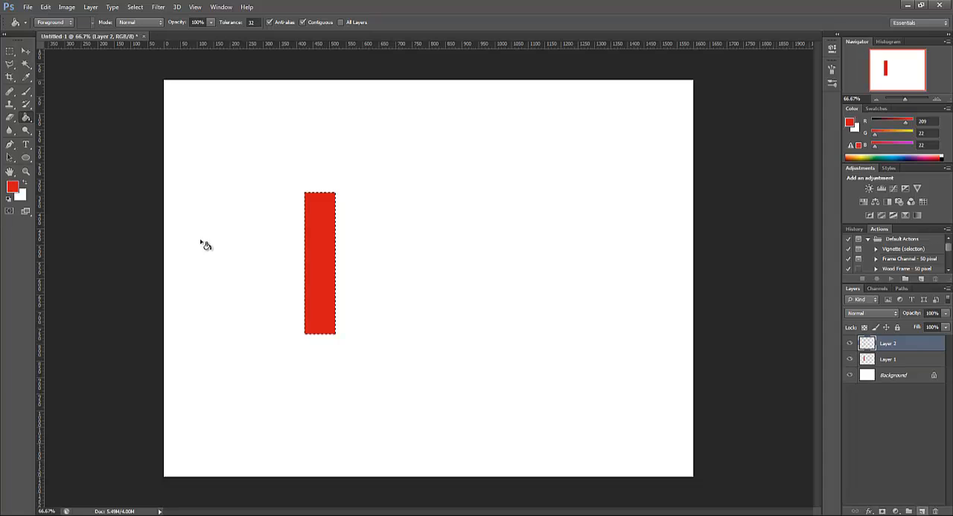
{"action": "left_click", "coordinate": [10, 51]}
{"action": "mouse_move", "coordinate": [323, 332]}
{"action": "left_mouse_down"}
{"action": "mouse_move", "coordinate": [362, 329]}
{"action": "mouse_move", "coordinate": [321, 330]}
{"action": "left_mouse_up"}
{"action": "right_click", "coordinate": [12, 52]}
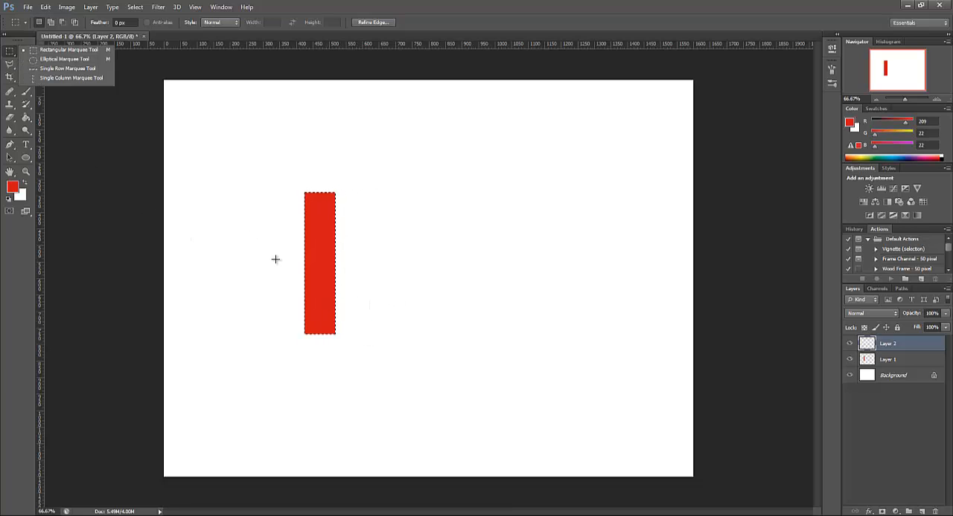
{"action": "left_click", "coordinate": [12, 53]}
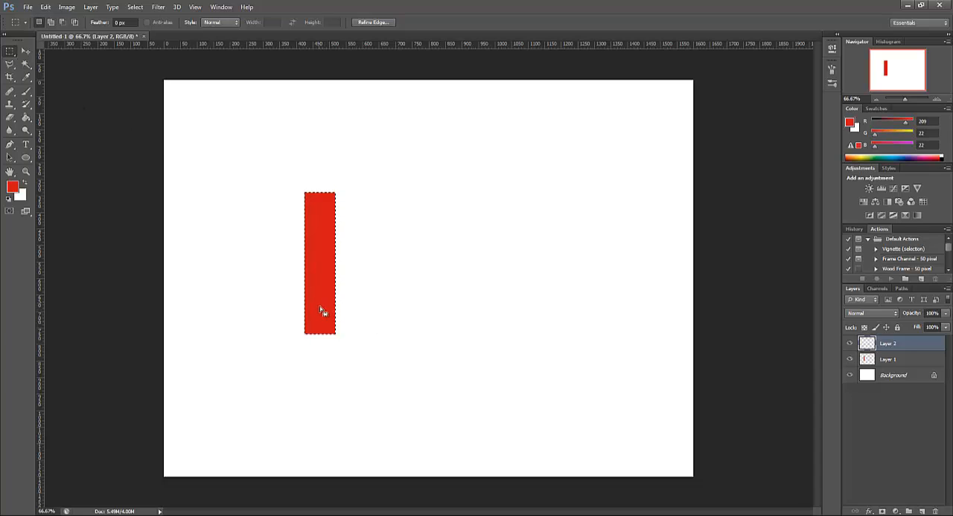
{"action": "left_click_drag", "start_coordinate": [321, 304], "coordinate": [319, 333]}
{"action": "key", "text": "shift+Right"}
{"action": "key", "text": "shift+Right"}
{"action": "key", "text": "shift+Right"}
{"action": "key", "text": "shift+Right"}
{"action": "key", "text": "shift+Right"}
{"action": "key", "text": "shift+Right"}
{"action": "key", "text": "shift+Right"}
{"action": "key", "text": "shift+Right"}
{"action": "key", "text": "shift+Right"}
{"action": "key", "text": "shift+Right"}
{"action": "key", "text": "shift+Right"}
{"action": "key", "text": "shift+Right"}
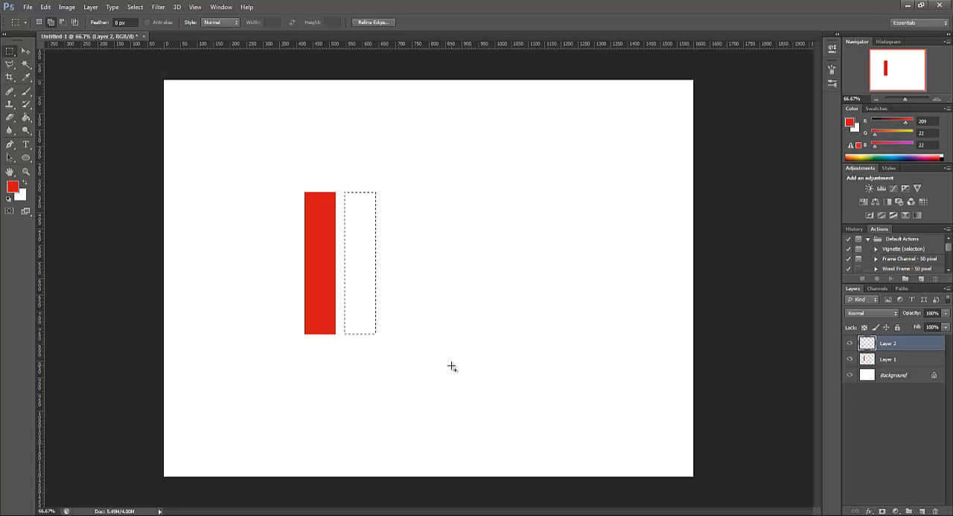
{"action": "key", "text": "shift+Left"}
{"action": "key", "text": "Right"}
{"action": "key", "text": "Right"}
{"action": "key", "text": "Right"}
{"action": "key", "text": "Right"}
{"action": "key", "text": "Right"}
{"action": "key", "text": "Right"}
{"action": "key", "text": "Right"}
{"action": "key", "text": "Right"}
{"action": "key", "text": "Right"}
{"action": "key", "text": "Right"}
{"action": "key", "text": "Right"}
{"action": "key", "text": "Right"}
{"action": "key", "text": "Right"}
{"action": "key", "text": "Right"}
{"action": "key", "text": "Right"}
{"action": "key", "text": "Right"}
{"action": "key", "text": "Right"}
{"action": "key", "text": "Right"}
{"action": "key", "text": "Right"}
{"action": "key", "text": "Right"}
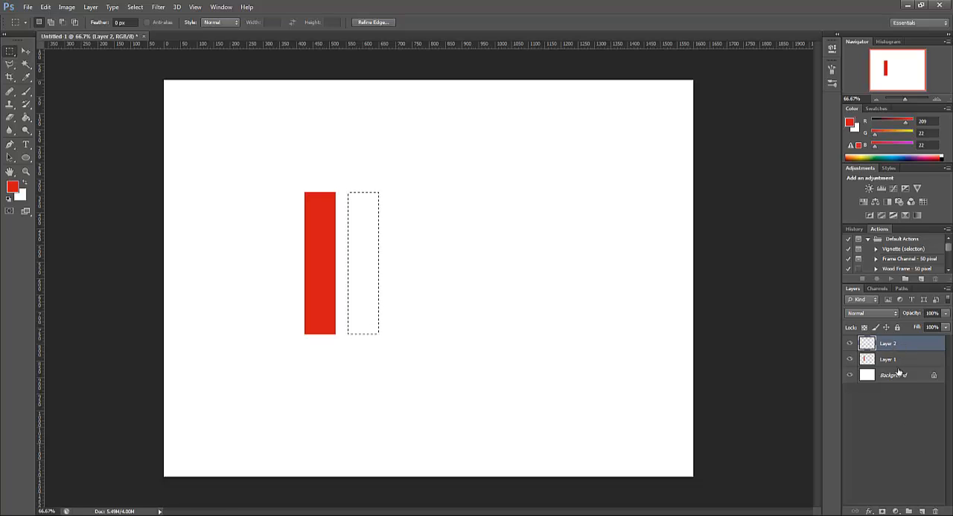
Set the foreground colour to blue (R 26, G 127, B 240) and fill the shifted selection using the Paint Bucket
{"action": "left_click", "coordinate": [13, 188]}
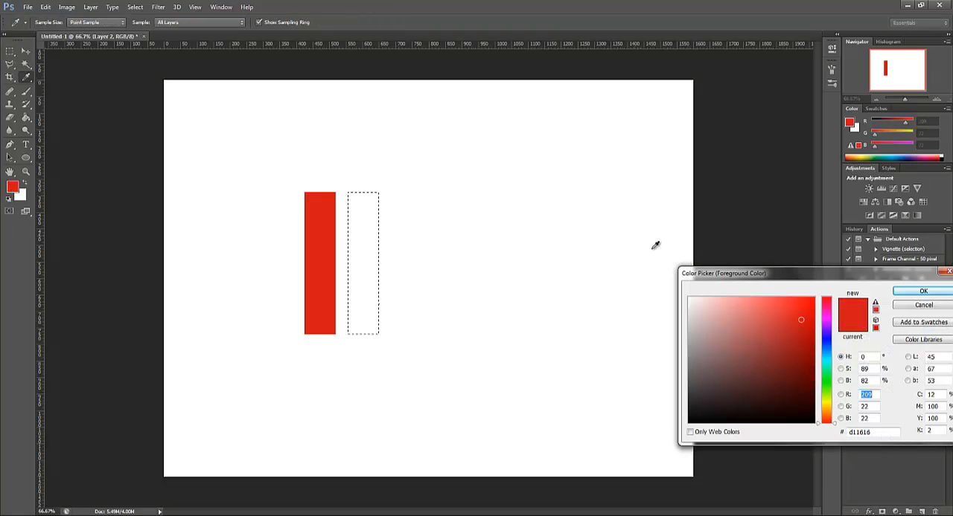
{"action": "left_click_drag", "start_coordinate": [830, 357], "coordinate": [828, 350]}
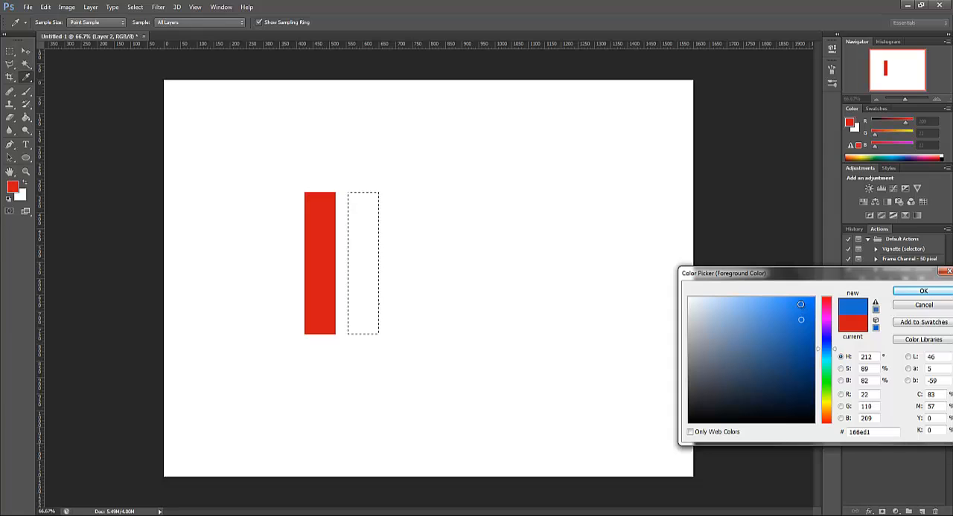
{"action": "left_click", "coordinate": [923, 291]}
{"action": "key", "text": "g"}
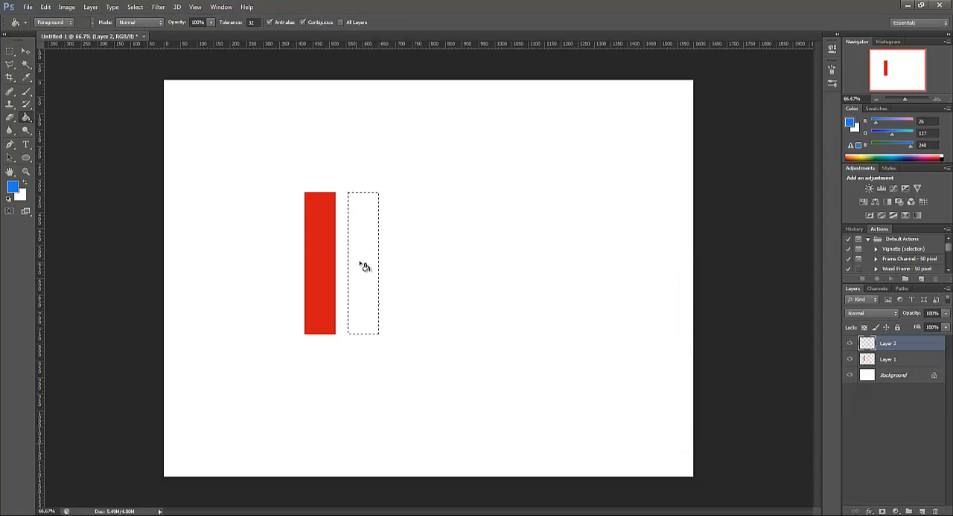
{"action": "left_click", "coordinate": [364, 266]}
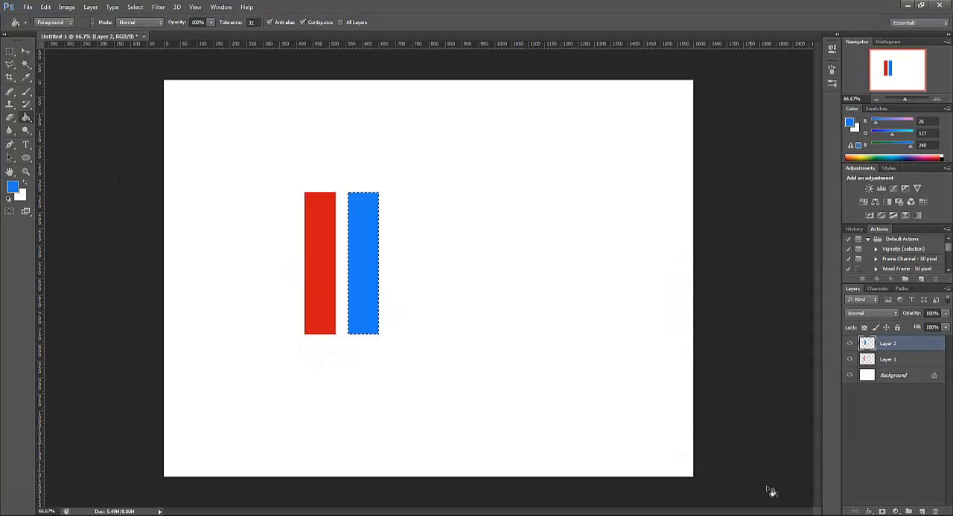
Add another new layer and shift the selection to the right of the blue bar, leaving a similar gap
{"action": "left_click", "coordinate": [922, 512]}
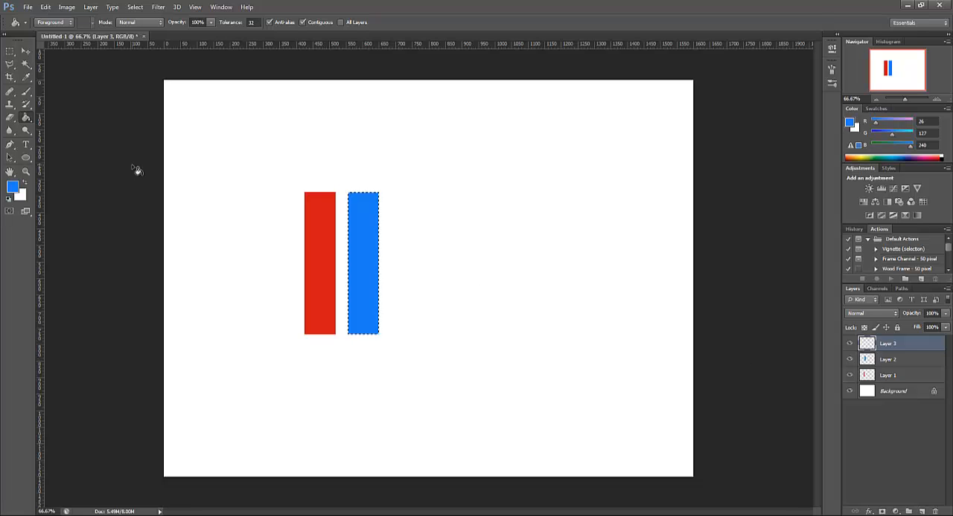
{"action": "left_click", "coordinate": [10, 51]}
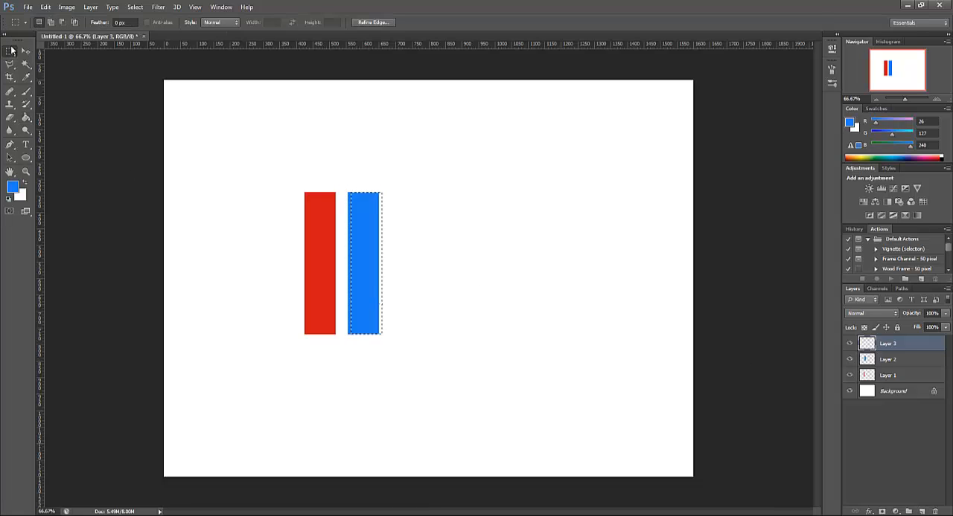
{"action": "key", "text": "Right"}
{"action": "key", "text": "Right"}
{"action": "key", "text": "Right"}
{"action": "key", "text": "Right"}
{"action": "key", "text": "Right"}
{"action": "key", "text": "Right"}
{"action": "key", "text": "Right"}
{"action": "key", "text": "Right"}
{"action": "key", "text": "Right"}
{"action": "key", "text": "Right"}
{"action": "key", "text": "Right"}
{"action": "key", "text": "Right"}
{"action": "key", "text": "Right"}
{"action": "key", "text": "Right"}
{"action": "key", "text": "Right"}
{"action": "key", "text": "Right"}
{"action": "key", "text": "Right"}
{"action": "key", "text": "Right"}
{"action": "key", "text": "Right"}
{"action": "key", "text": "Right"}
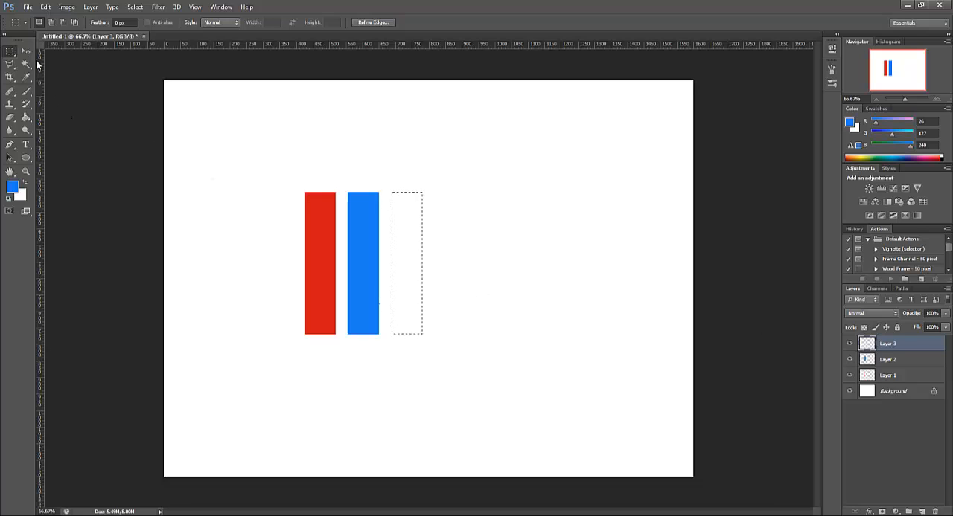
Set the foreground colour to yellow d5d70d and fill the third bar's selection with the Paint Bucket
{"action": "left_click", "coordinate": [26, 117]}
{"action": "left_click", "coordinate": [17, 187]}
{"action": "left_click", "coordinate": [826, 402]}
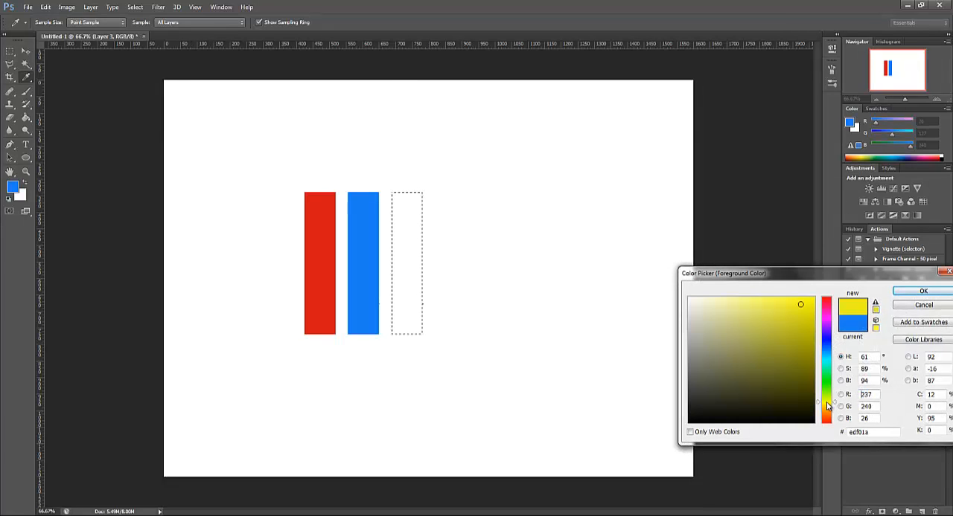
{"action": "left_click", "coordinate": [807, 316]}
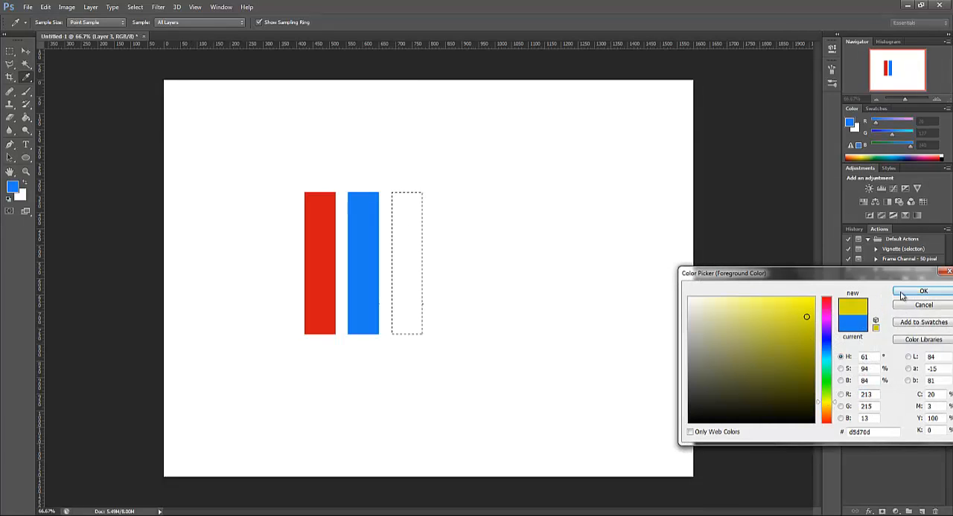
{"action": "left_click", "coordinate": [923, 291]}
{"action": "left_click", "coordinate": [400, 279]}
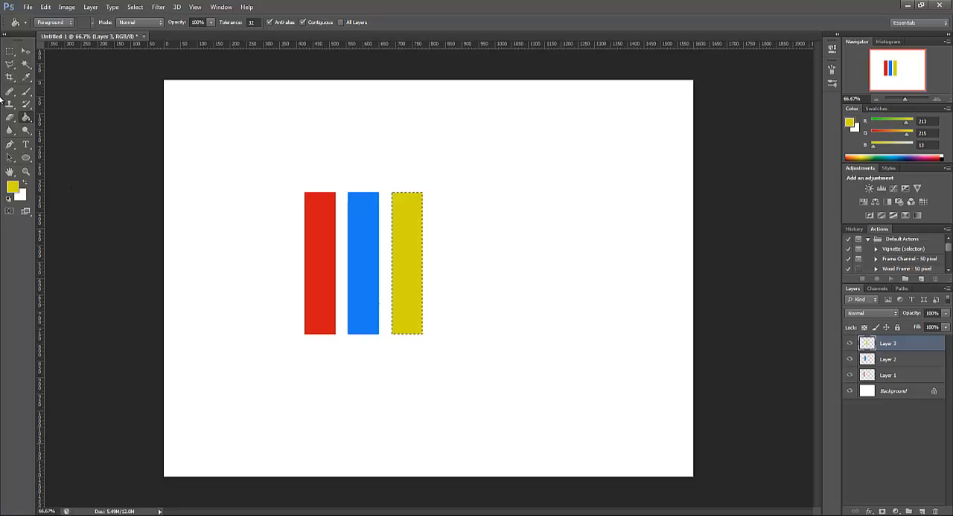
Select a wide, flat rectangle spanning just beneath the three bars and add a new layer for it
{"action": "left_click", "coordinate": [9, 52]}
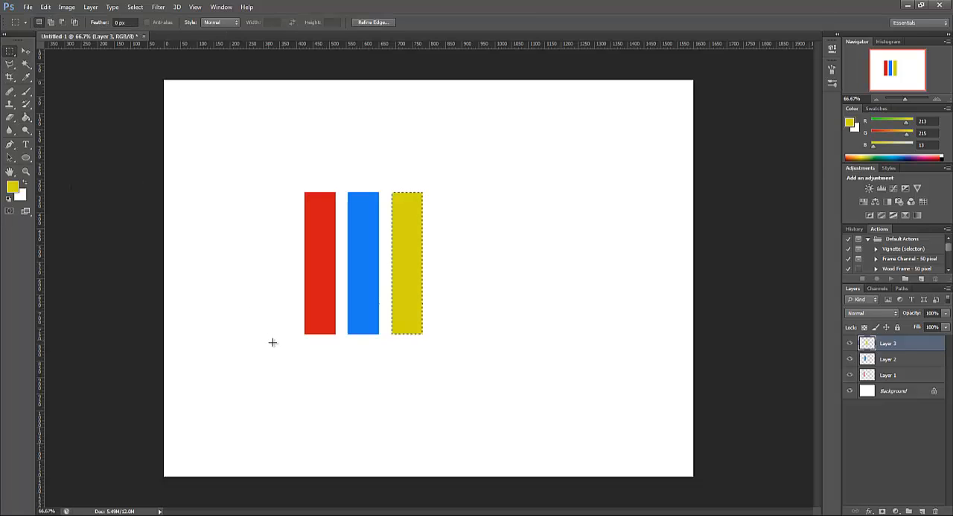
{"action": "left_click_drag", "start_coordinate": [273, 342], "coordinate": [449, 365]}
{"action": "left_click", "coordinate": [921, 512]}
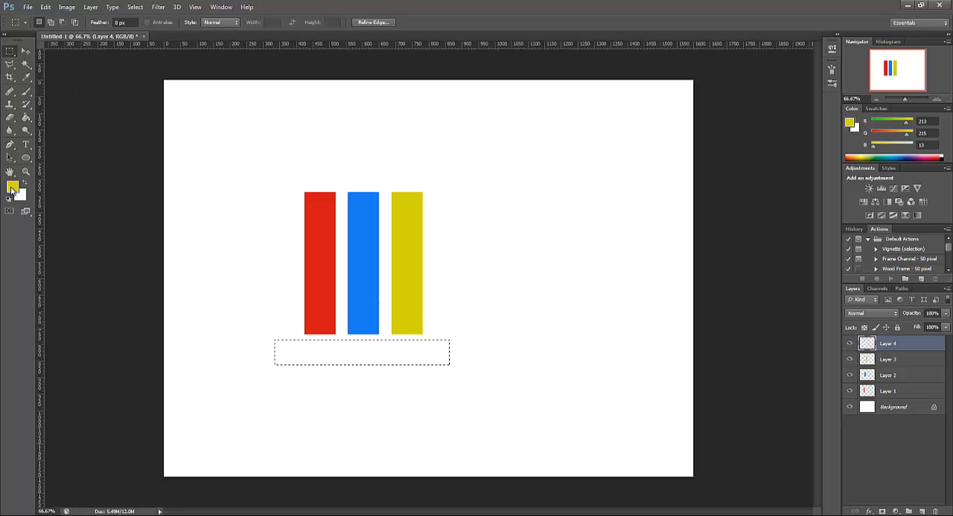
Fill the wide rectangular selection with orange d7970d, then deselect it
{"action": "left_click", "coordinate": [13, 188]}
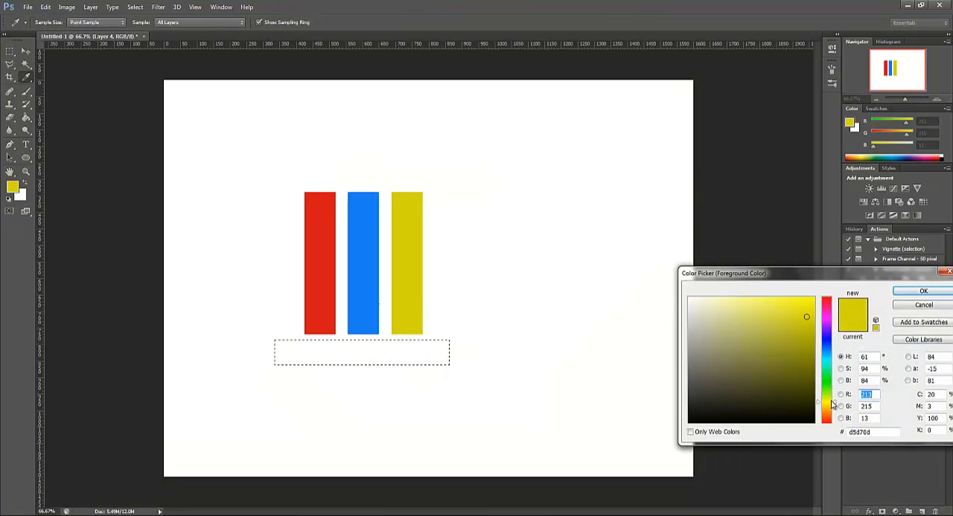
{"action": "left_click_drag", "start_coordinate": [827, 411], "coordinate": [827, 414]}
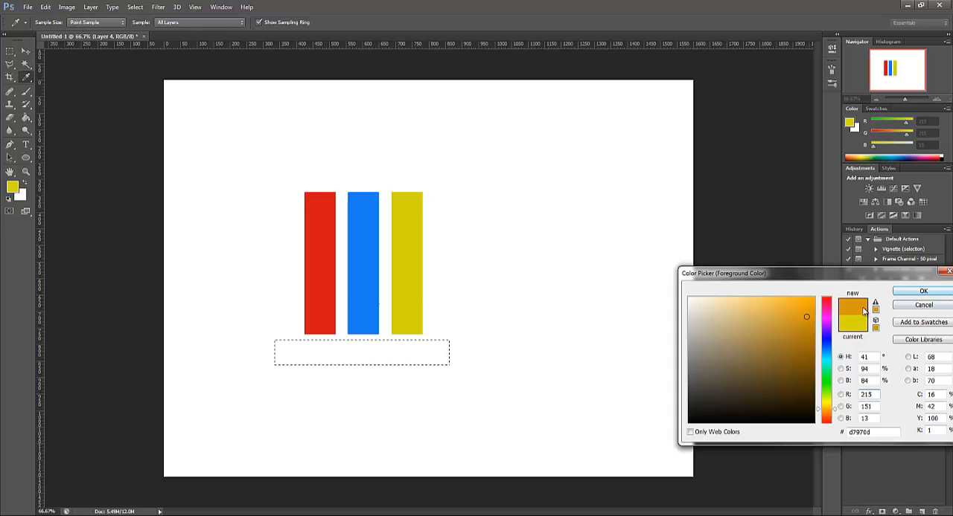
{"action": "left_click", "coordinate": [921, 291]}
{"action": "left_click", "coordinate": [26, 117]}
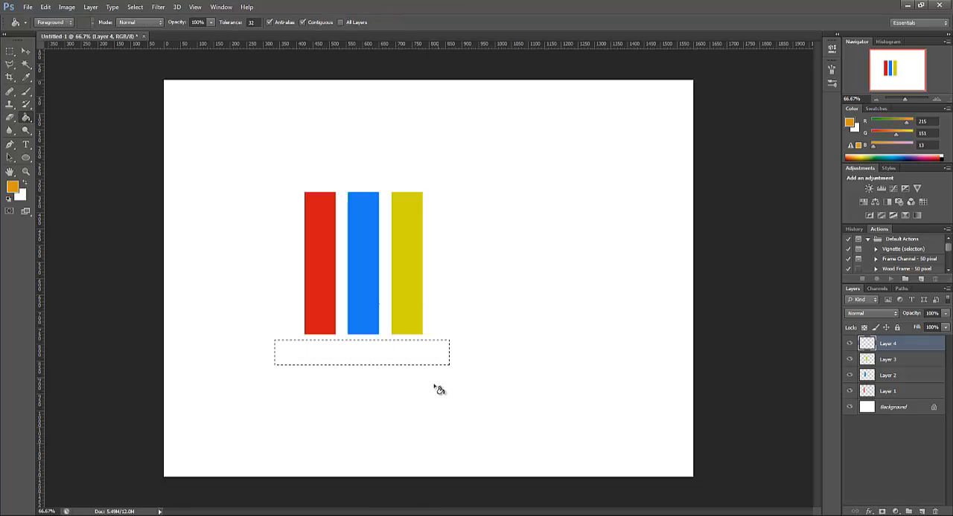
{"action": "left_click", "coordinate": [396, 359]}
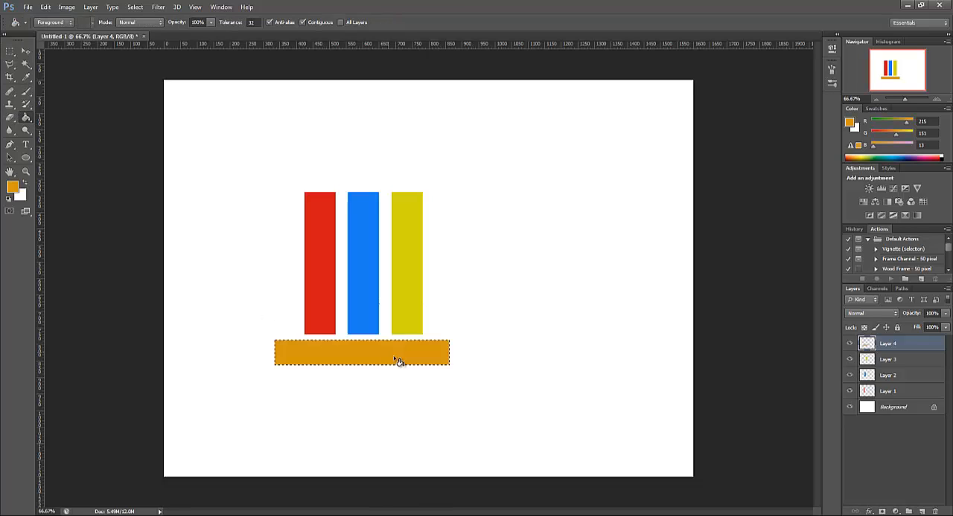
{"action": "left_click", "coordinate": [9, 52]}
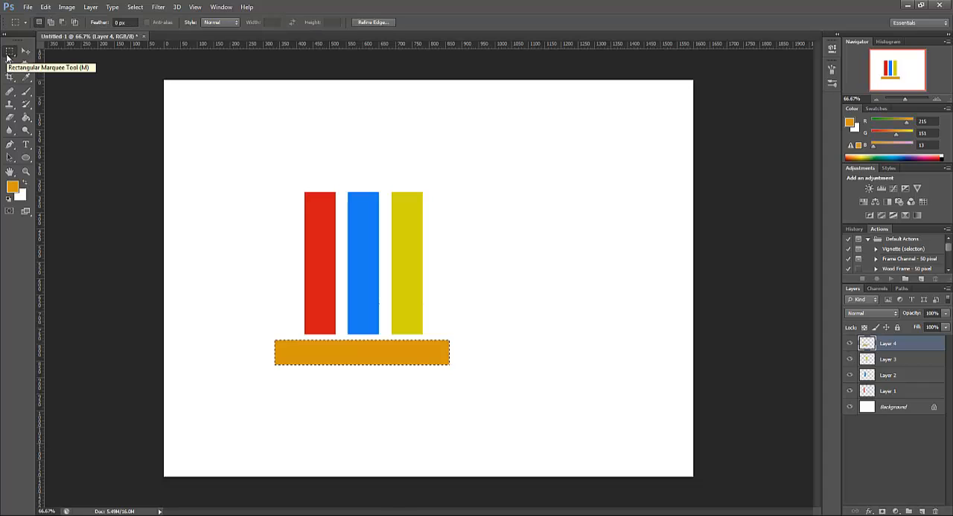
{"action": "key", "text": "ctrl+d"}
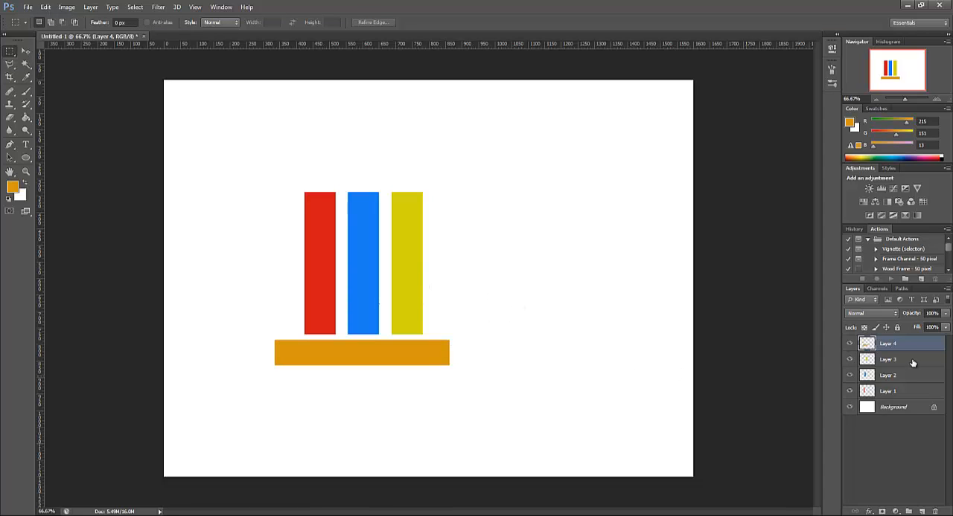
Nudge the orange bar slightly to the right with the Move tool to centre it under the three bars
{"action": "left_click", "coordinate": [25, 51]}
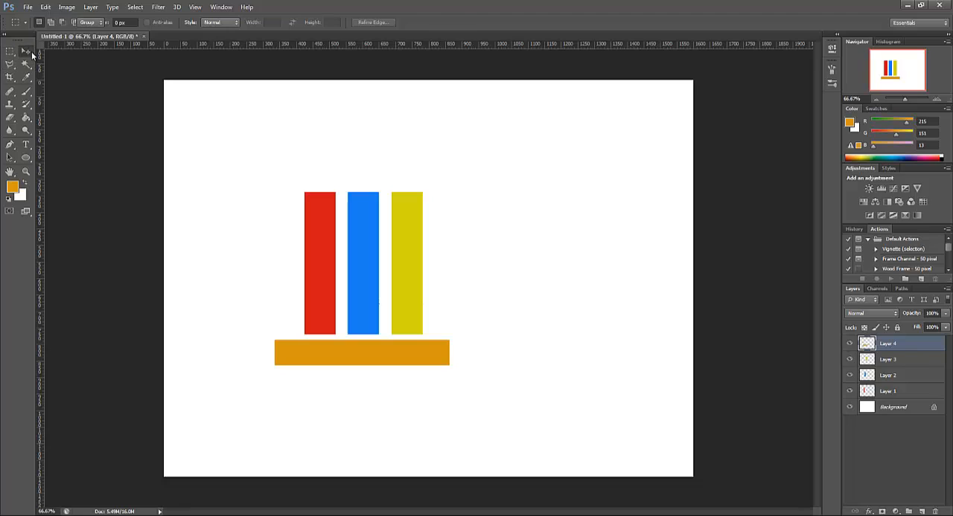
{"action": "key", "text": "Right"}
{"action": "key", "text": "Right"}
{"action": "key", "text": "Right"}
{"action": "key", "text": "Right"}
{"action": "key", "text": "Right"}
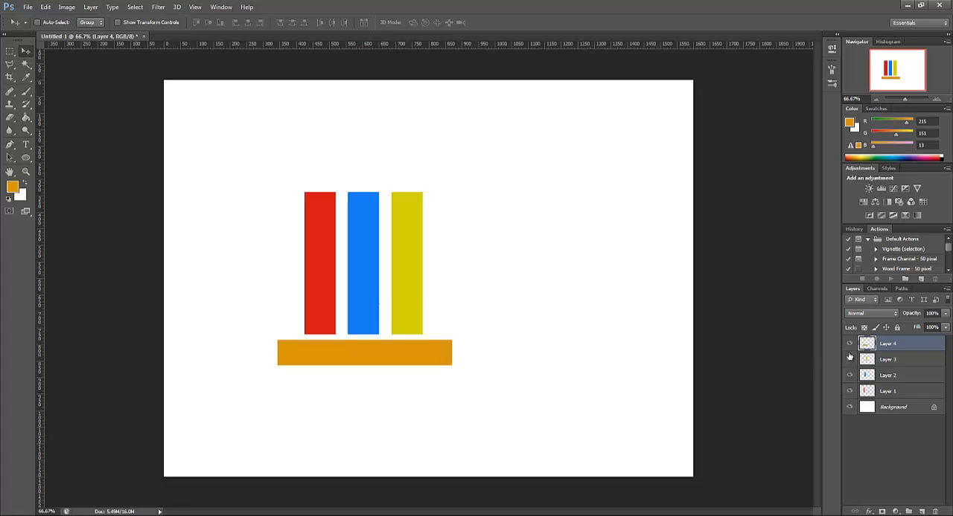
{"action": "left_click", "coordinate": [921, 365]}
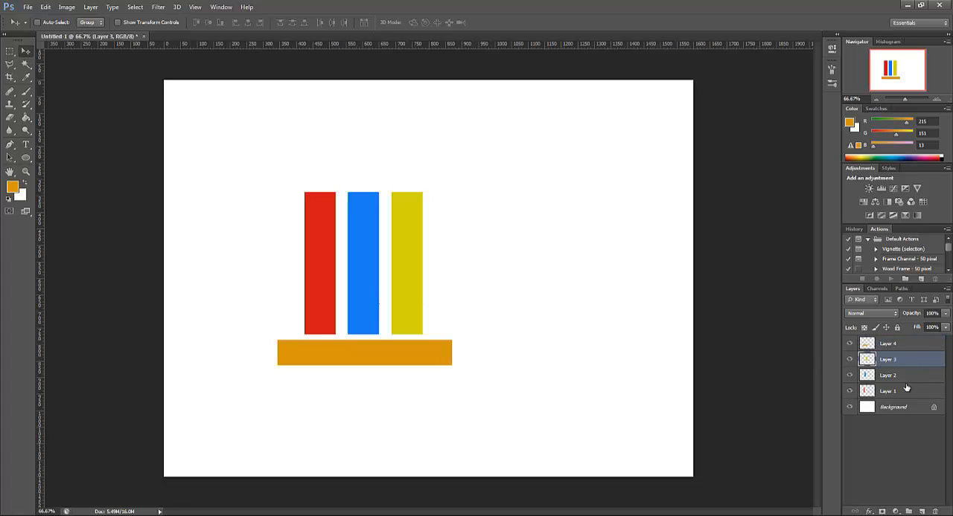
{"action": "left_click", "coordinate": [908, 345]}
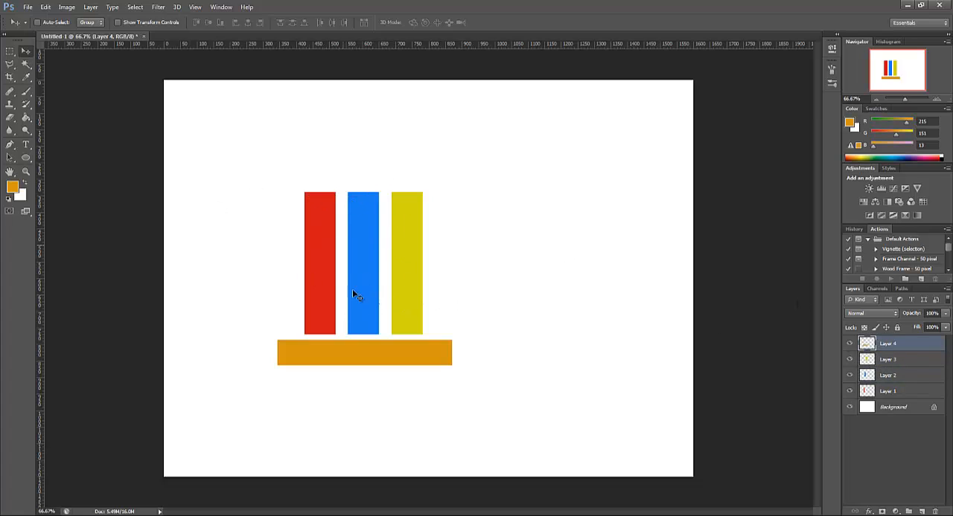
{"action": "left_click", "coordinate": [905, 363]}
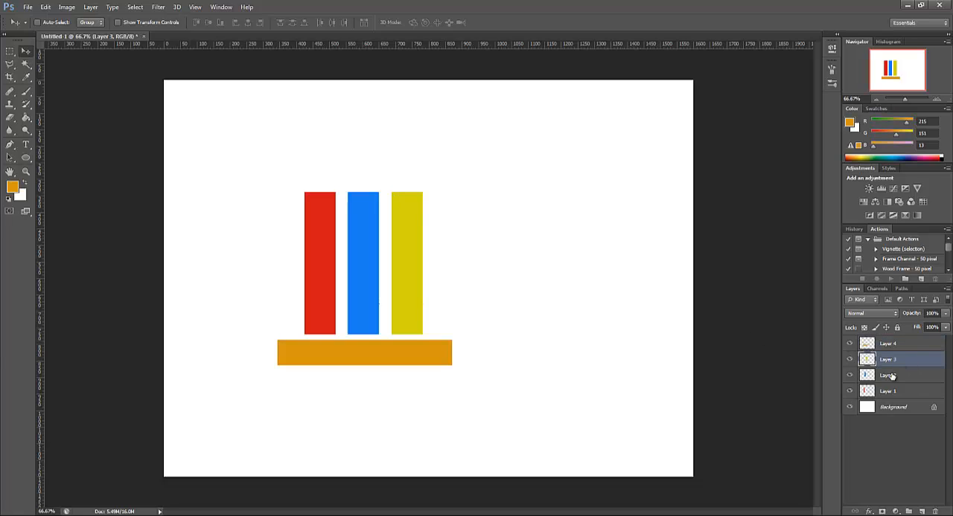
Rename the four bar layers red, blue, yellow and orange to match their colours, starting with the lowest bar layer
{"action": "double_click", "coordinate": [889, 390]}
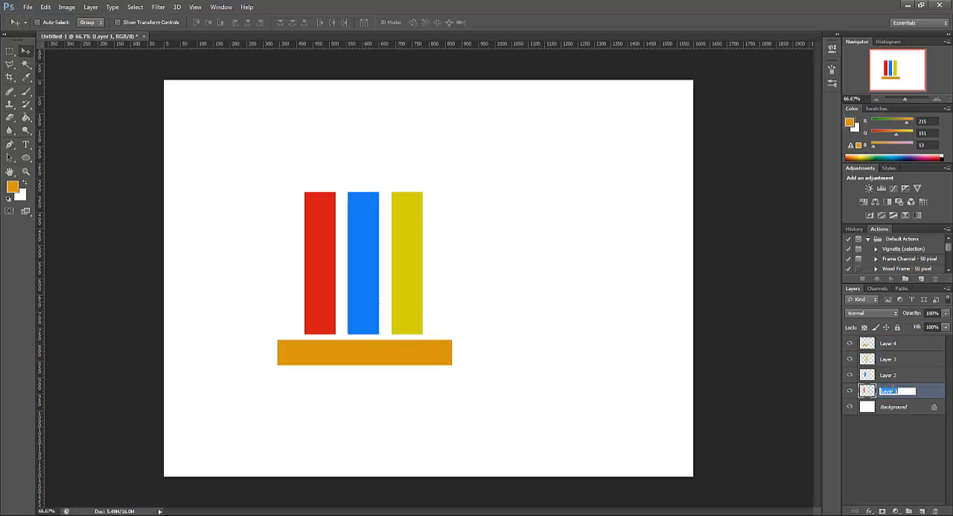
{"action": "type", "text": "red"}
{"action": "key", "text": "Return"}
{"action": "double_click", "coordinate": [887, 375]}
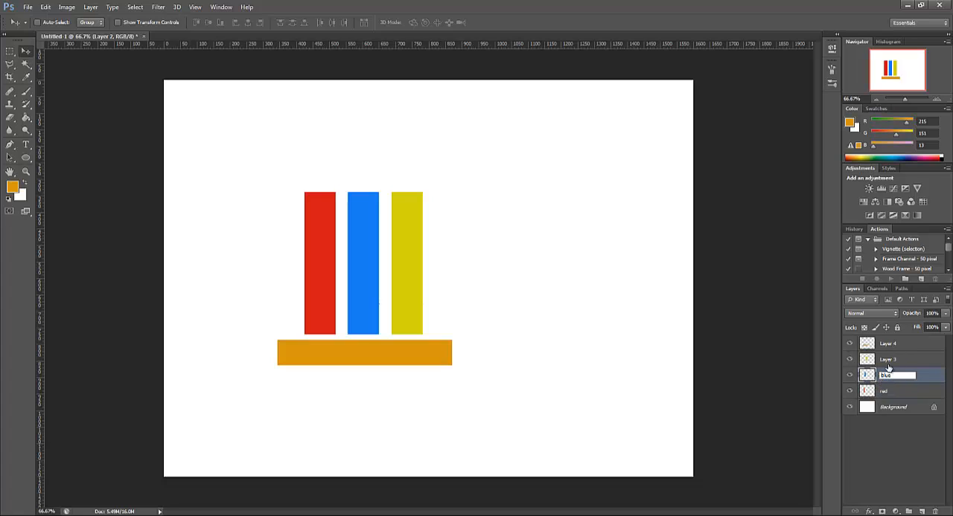
{"action": "left_click", "coordinate": [887, 361]}
{"action": "double_click", "coordinate": [887, 360]}
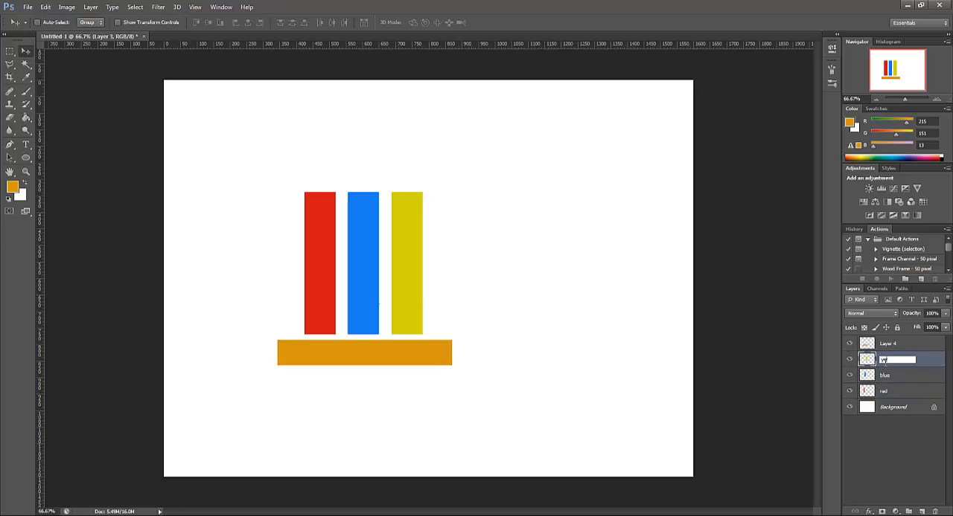
{"action": "type", "text": "yellow"}
{"action": "left_click", "coordinate": [887, 343]}
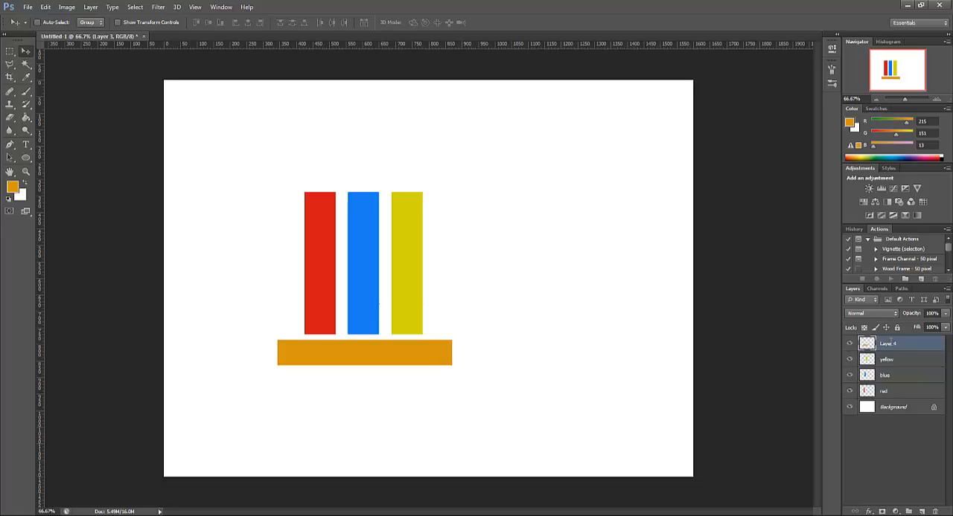
{"action": "double_click", "coordinate": [887, 344]}
{"action": "key", "text": "Return"}
Shorten the blue bar by about a third from its top edge with Free Transform, keeping its base in place
{"action": "left_click", "coordinate": [908, 362]}
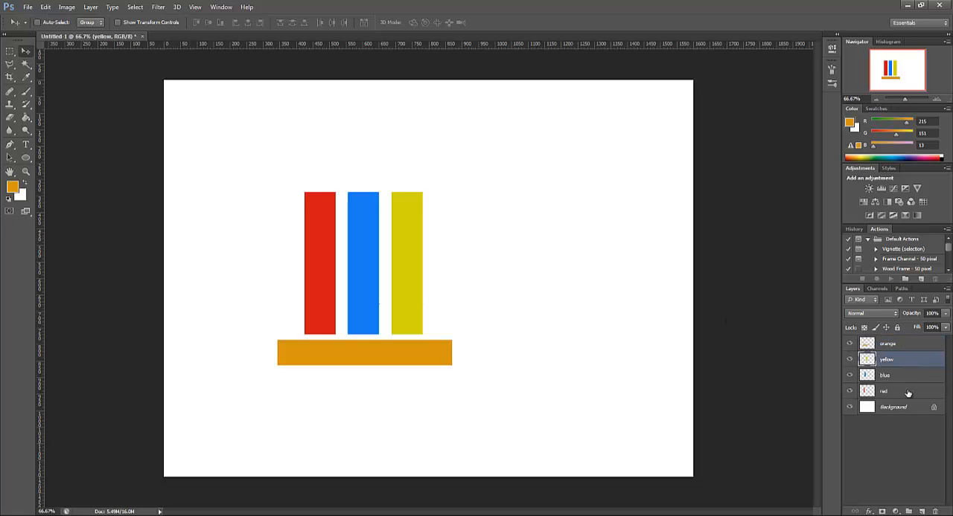
{"action": "left_click", "coordinate": [901, 374]}
{"action": "left_click", "coordinate": [902, 393]}
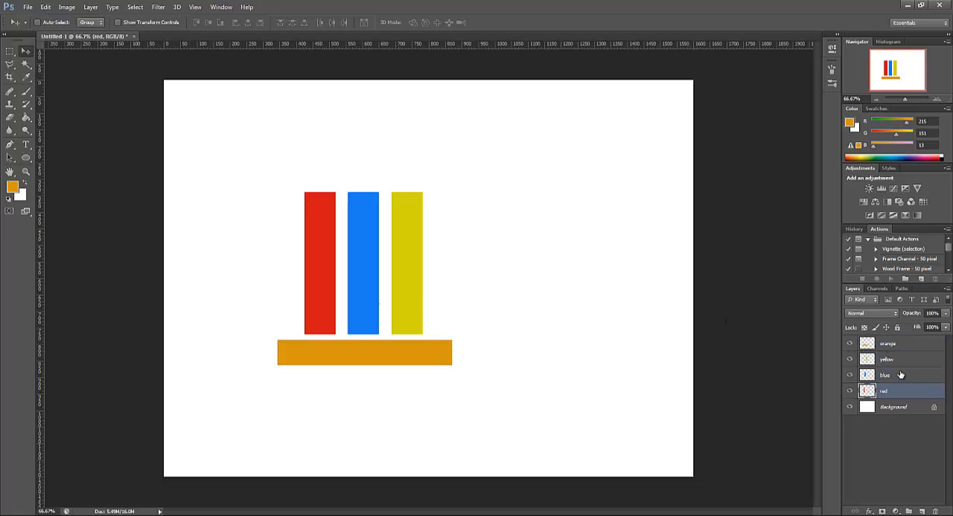
{"action": "left_click", "coordinate": [899, 376]}
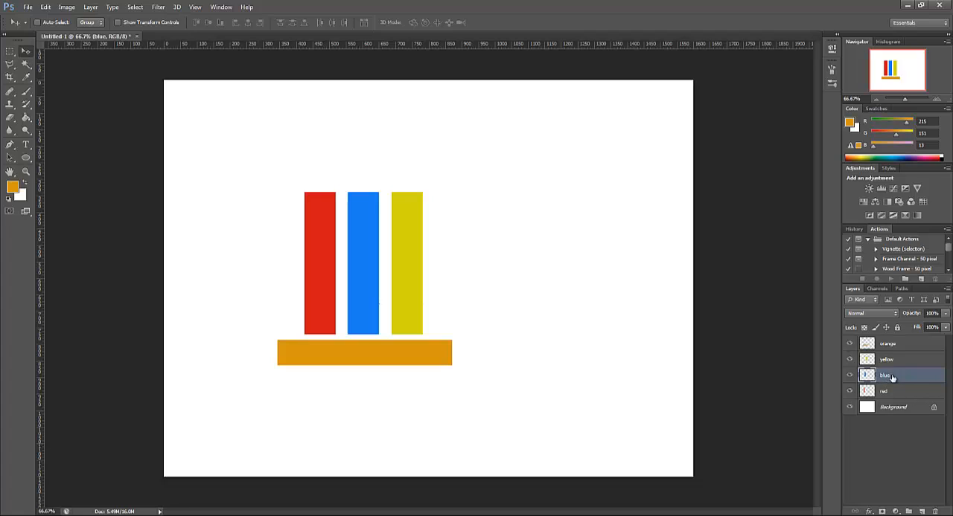
{"action": "key", "text": "ctrl+t"}
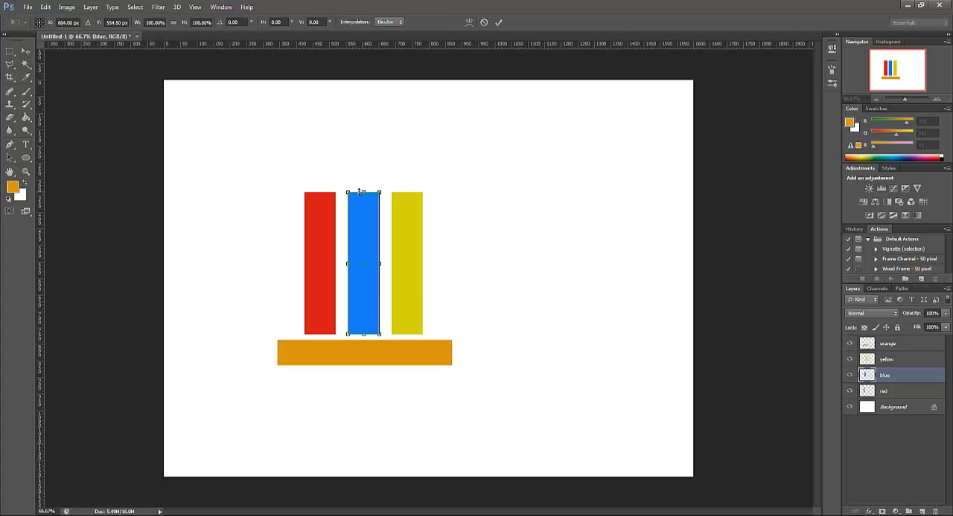
{"action": "left_click_drag", "start_coordinate": [363, 192], "coordinate": [364, 238]}
{"action": "key", "text": "Return"}
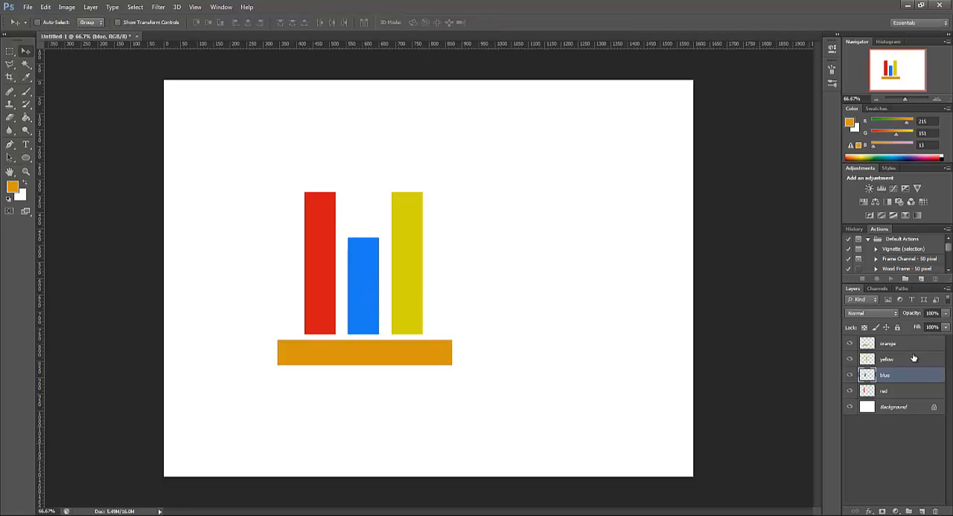
Shorten the yellow bar slightly from its top edge with Free Transform so it ends just below the red bar's height
{"action": "left_click", "coordinate": [885, 360]}
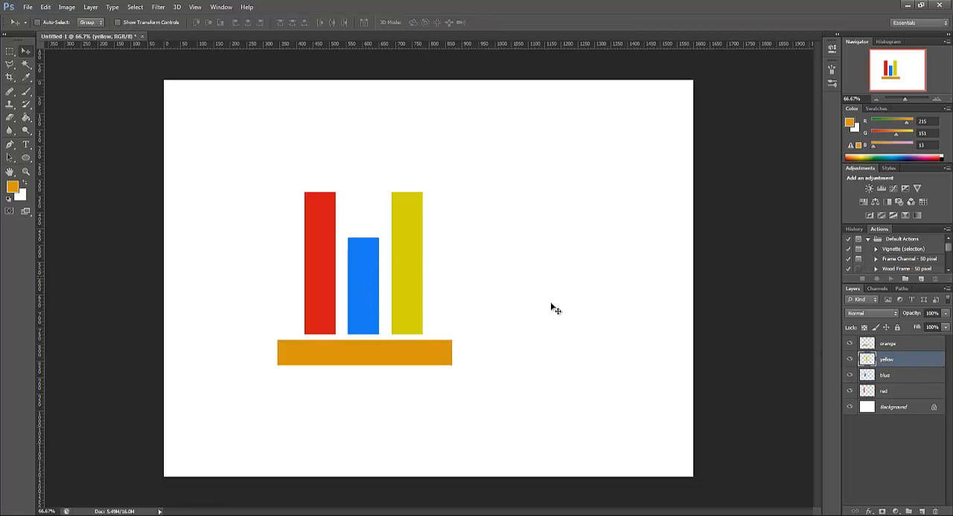
{"action": "key", "text": "ctrl+t"}
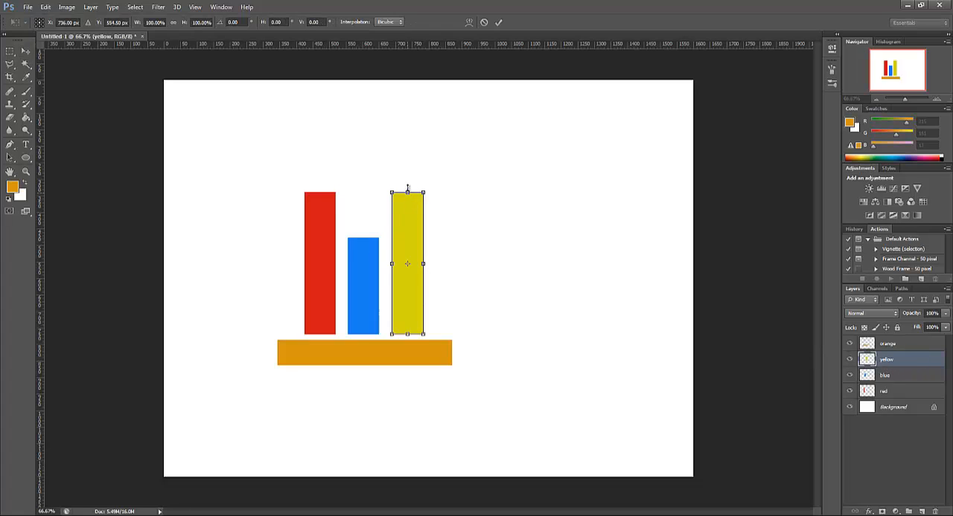
{"action": "mouse_move", "coordinate": [407, 188]}
{"action": "left_mouse_down"}
{"action": "mouse_move", "coordinate": [407, 151]}
{"action": "mouse_move", "coordinate": [408, 202]}
{"action": "left_mouse_up"}
{"action": "key", "text": "Return"}
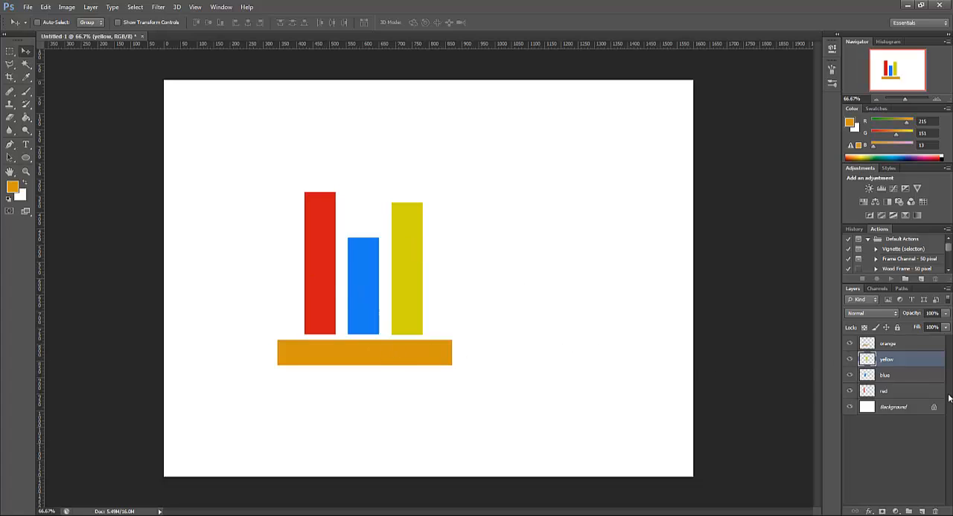
{"action": "left_click", "coordinate": [915, 348]}
{"action": "left_click", "coordinate": [908, 365]}
{"action": "left_click", "coordinate": [906, 378]}
{"action": "left_click", "coordinate": [903, 364]}
{"action": "left_click", "coordinate": [907, 379]}
{"action": "left_click", "coordinate": [905, 391]}
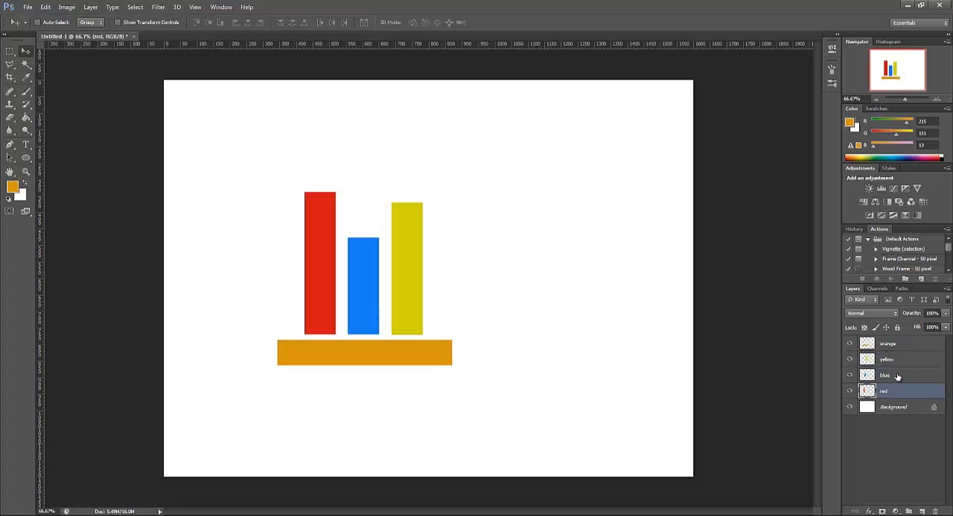
{"action": "left_click", "coordinate": [897, 377]}
{"action": "left_click", "coordinate": [898, 363]}
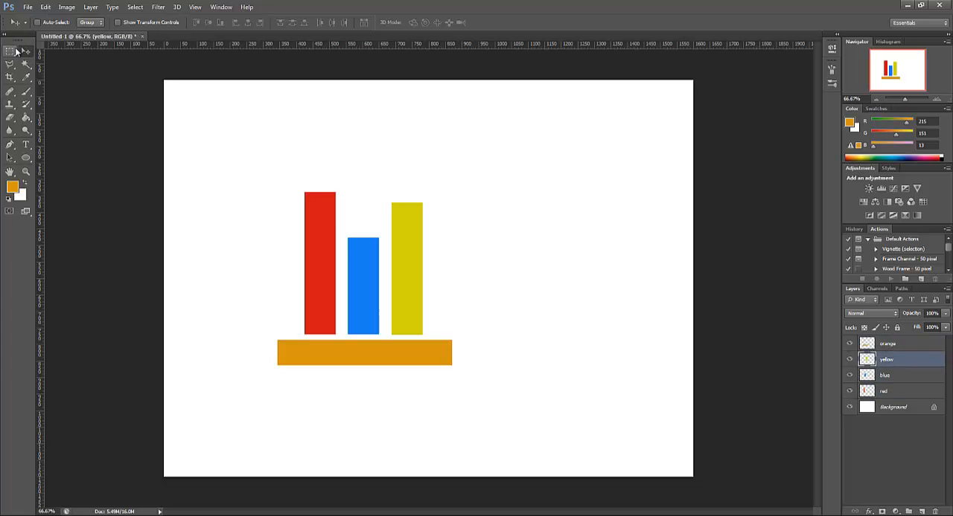
Draw a large elliptical selection covering the lower parts of the three vertical bars and most of the orange bar
{"action": "left_click_drag", "start_coordinate": [16, 51], "coordinate": [52, 62]}
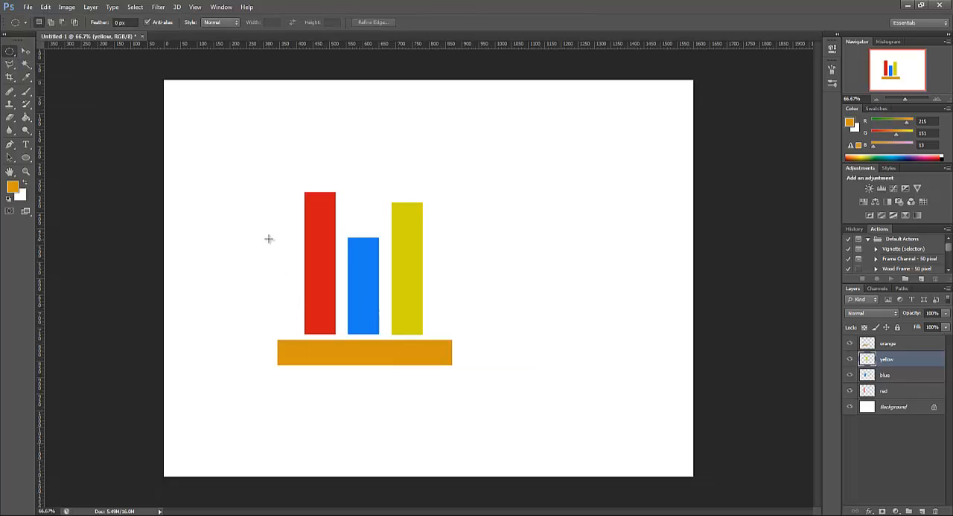
{"action": "left_click_drag", "start_coordinate": [270, 257], "coordinate": [519, 451]}
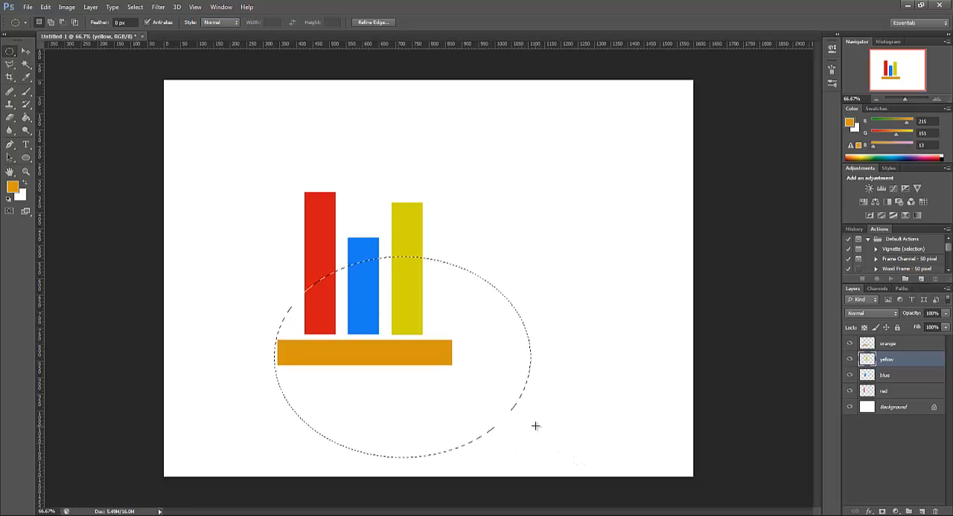
Group the red, blue and yellow layers and name the group top
{"action": "left_click", "coordinate": [917, 377]}
{"action": "left_click", "coordinate": [910, 392]}
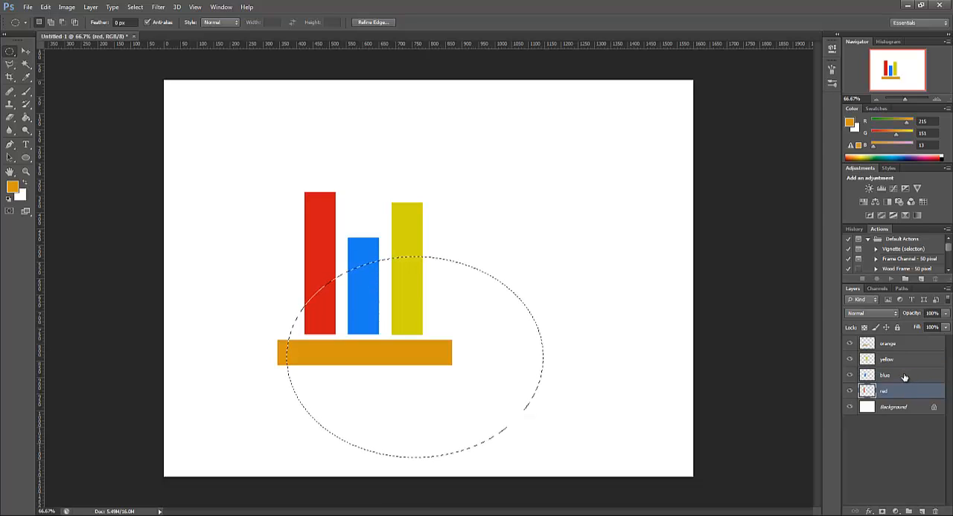
{"action": "left_click", "coordinate": [905, 375]}
{"action": "left_click", "coordinate": [901, 392]}
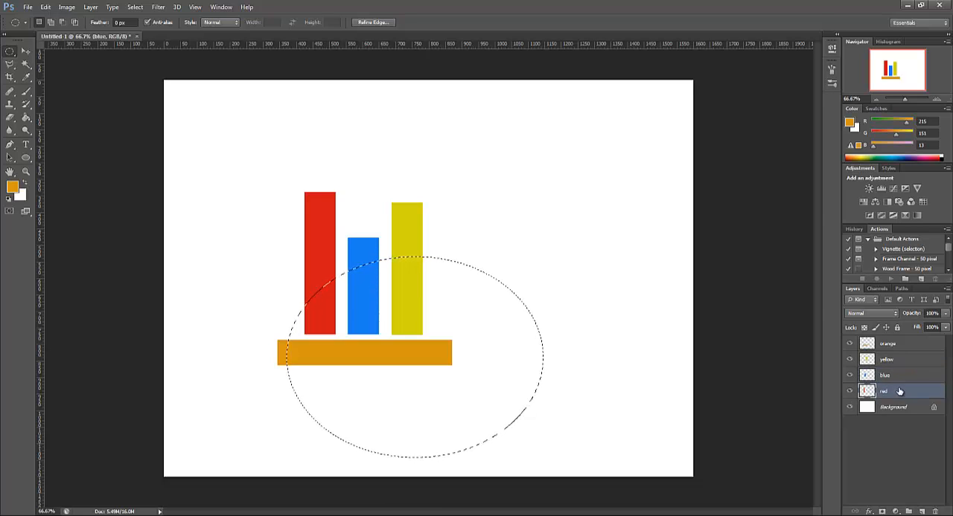
{"action": "left_click", "coordinate": [904, 380], "text": "shift"}
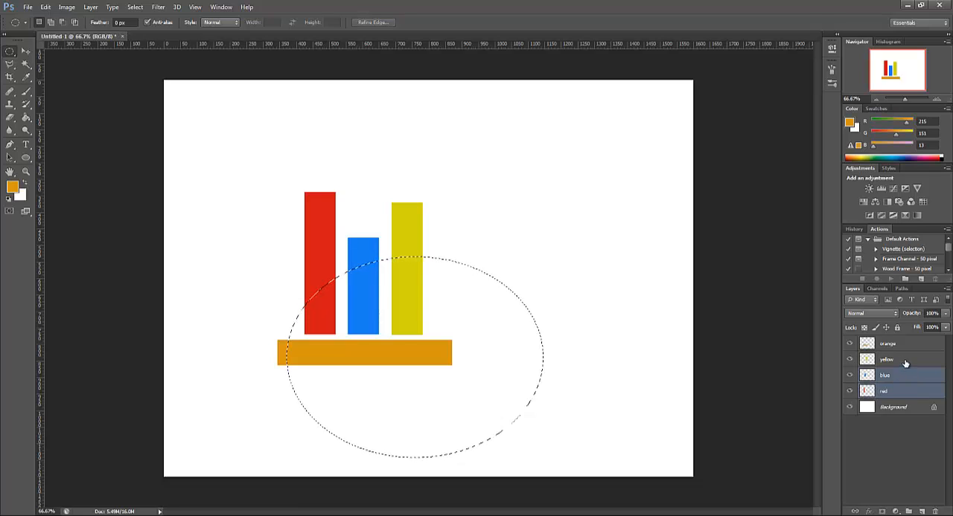
{"action": "left_click", "coordinate": [905, 365], "text": "shift"}
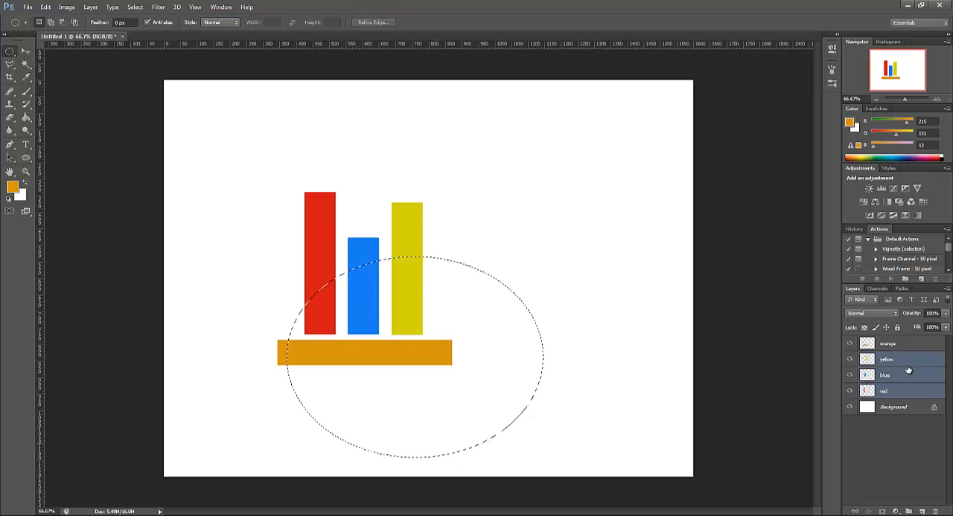
{"action": "key", "text": "ctrl+g"}
{"action": "double_click", "coordinate": [887, 358]}
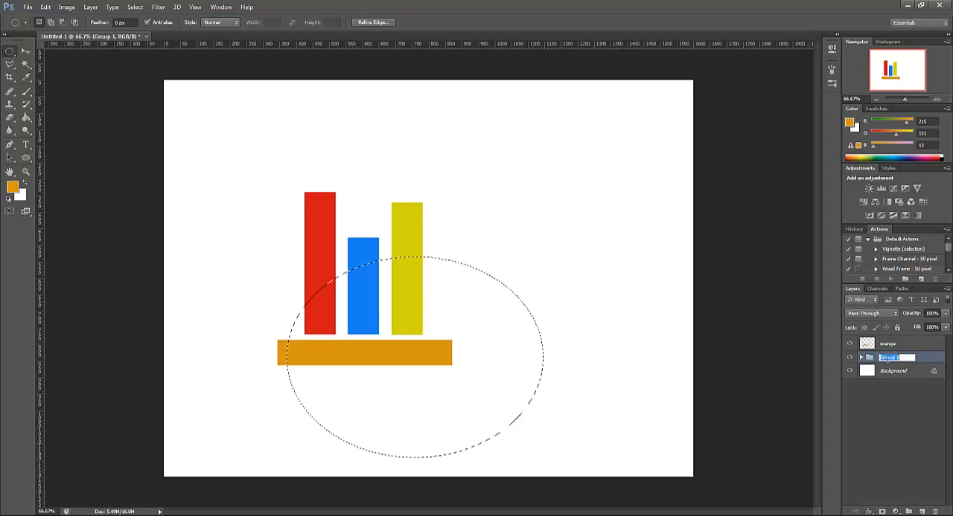
{"action": "type", "text": "c"}
{"action": "type", "text": "op"}
{"action": "key", "text": "Return"}
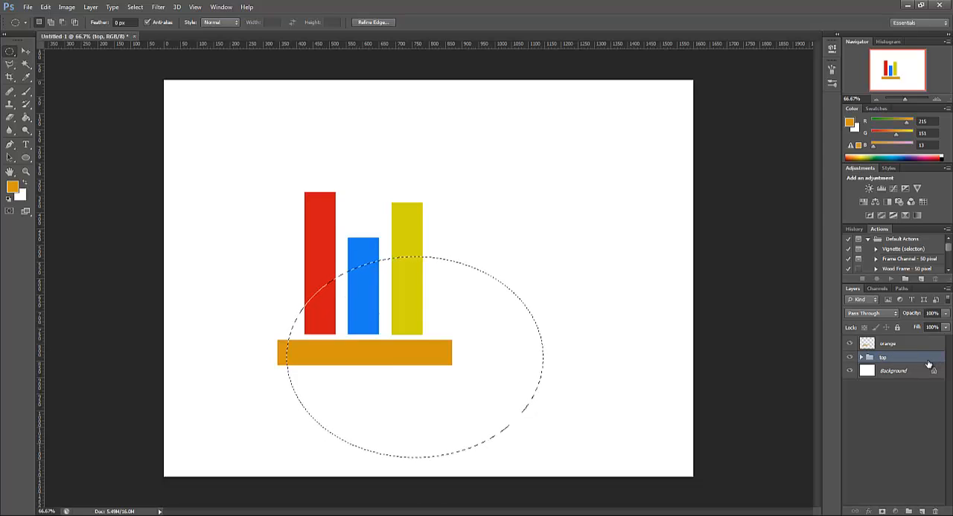
Add a new layer above the top group and fill the elliptical selection with black using the Paint Bucket
{"action": "left_click", "coordinate": [921, 512]}
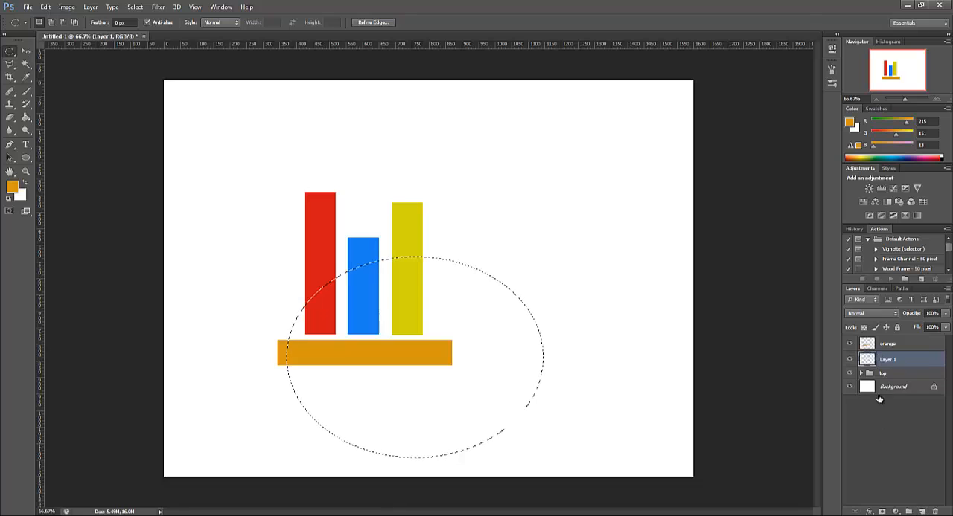
{"action": "left_click", "coordinate": [11, 186]}
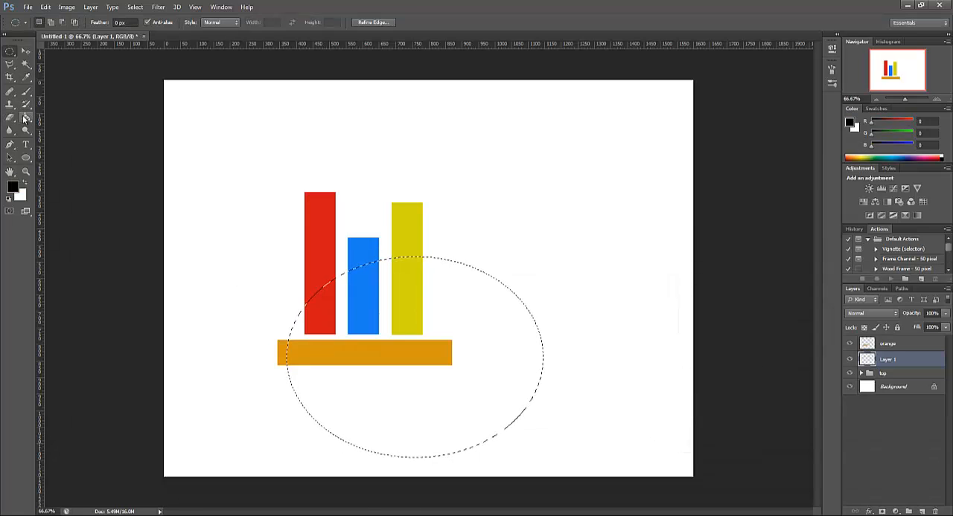
{"action": "left_click", "coordinate": [25, 118]}
{"action": "left_click", "coordinate": [459, 321]}
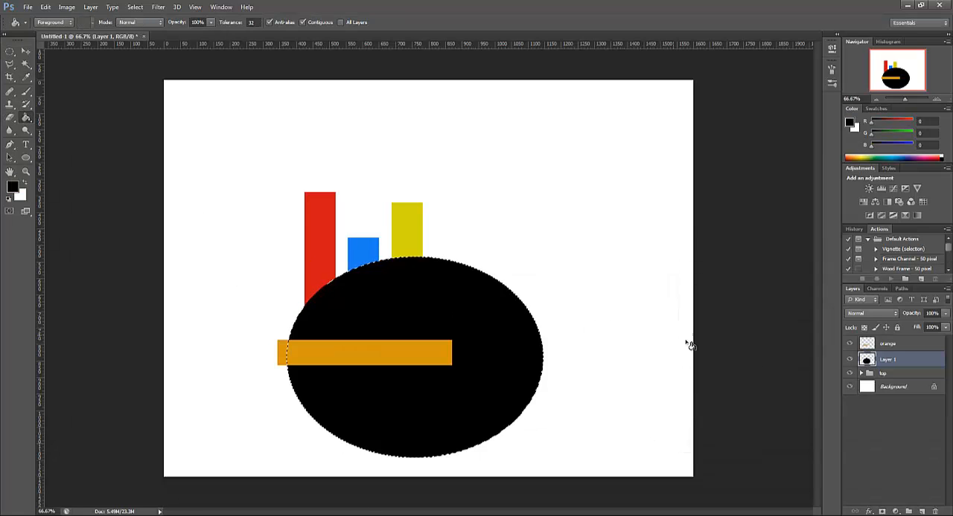
Clip the black ellipse layer to the top group with a clipping mask and rename the layer mask
{"action": "left_click", "coordinate": [90, 6]}
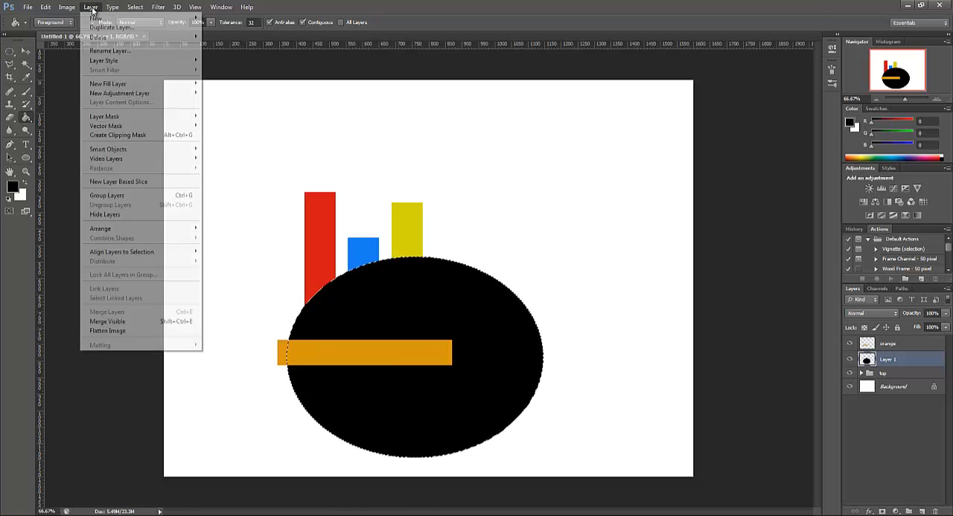
{"action": "left_click", "coordinate": [125, 136]}
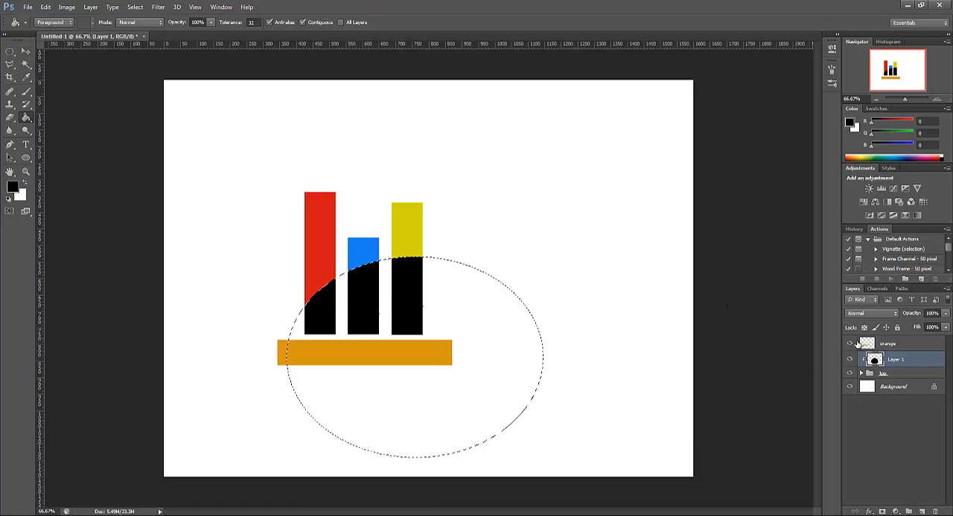
{"action": "double_click", "coordinate": [897, 360]}
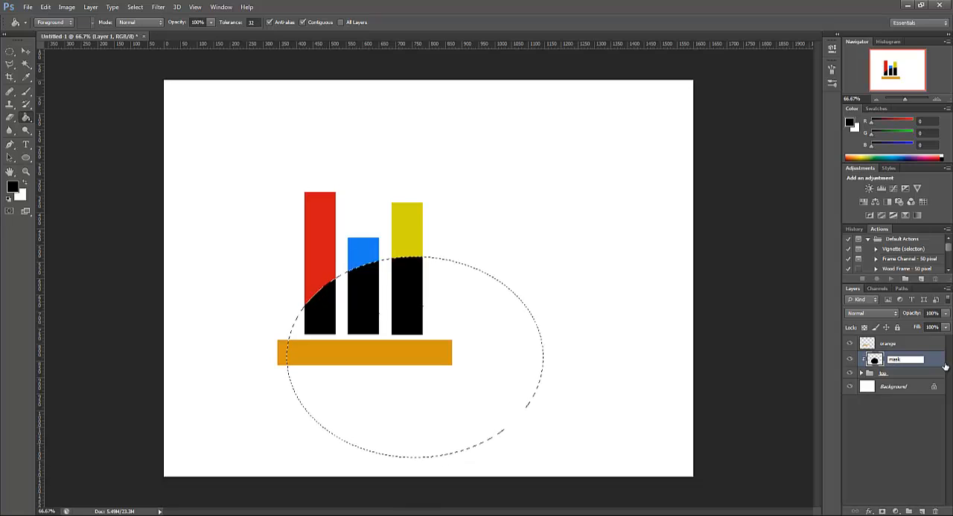
{"action": "key", "text": "Return"}
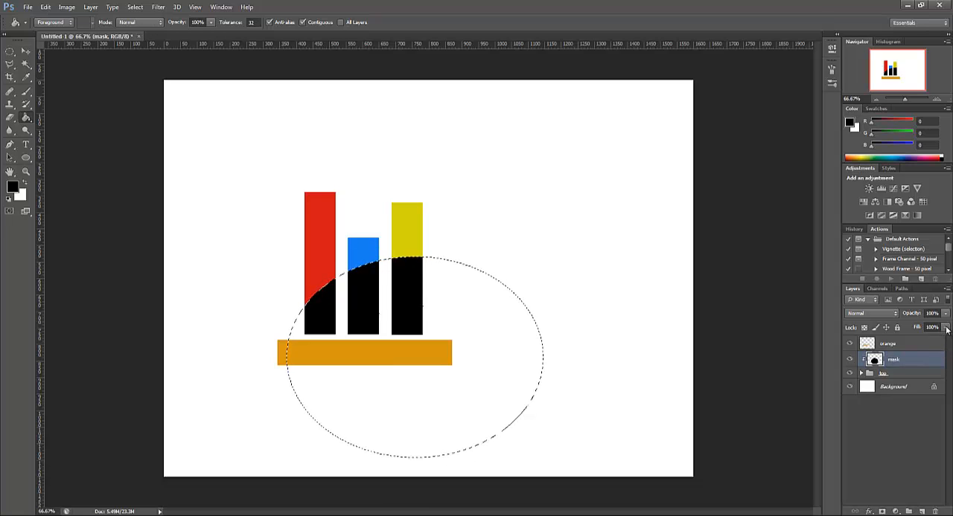
Lower the mask layer's fill to 13% and deselect the ellipse with the Rectangular Marquee tool
{"action": "left_click", "coordinate": [946, 330]}
{"action": "left_click_drag", "start_coordinate": [946, 341], "coordinate": [902, 342]}
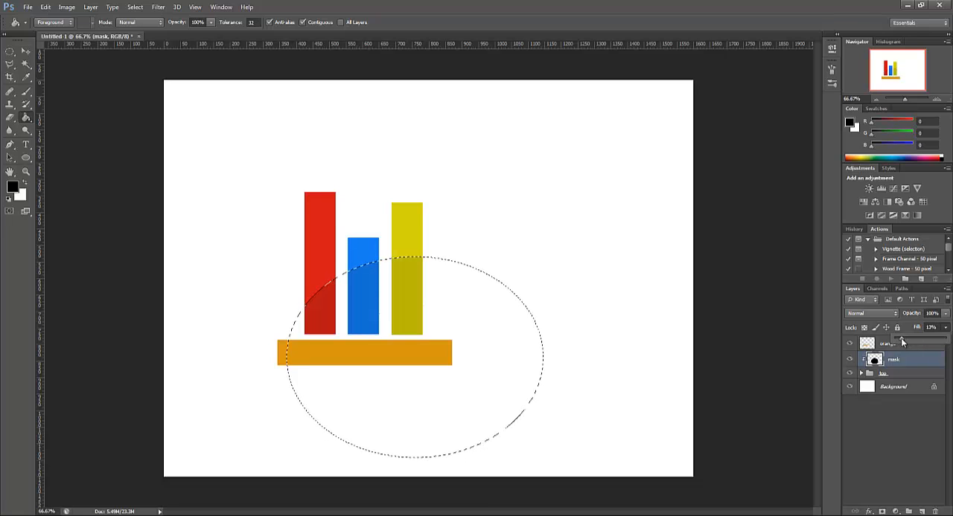
{"action": "left_click", "coordinate": [10, 51]}
{"action": "left_click", "coordinate": [59, 50]}
{"action": "left_click", "coordinate": [548, 294]}
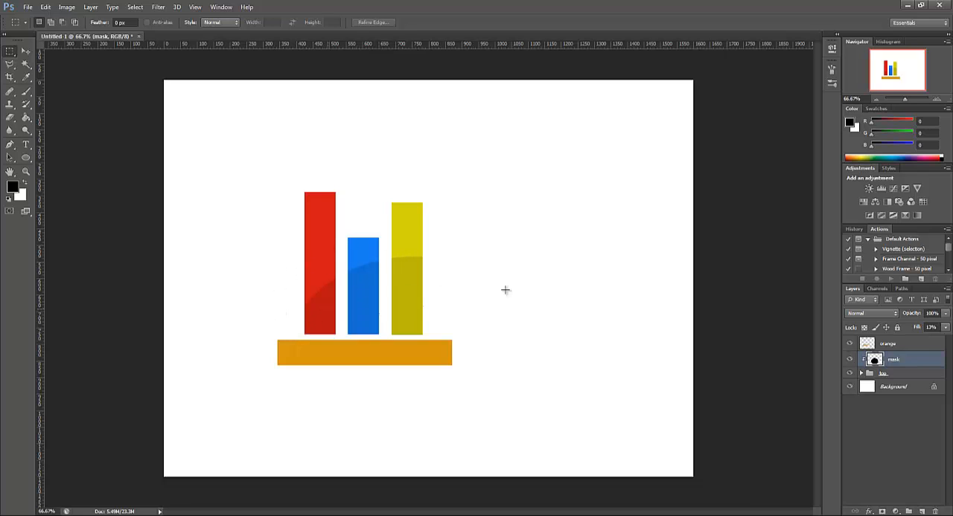
Group the orange layer, the mask layer and the top group together into one new group
{"action": "left_click", "coordinate": [937, 98]}
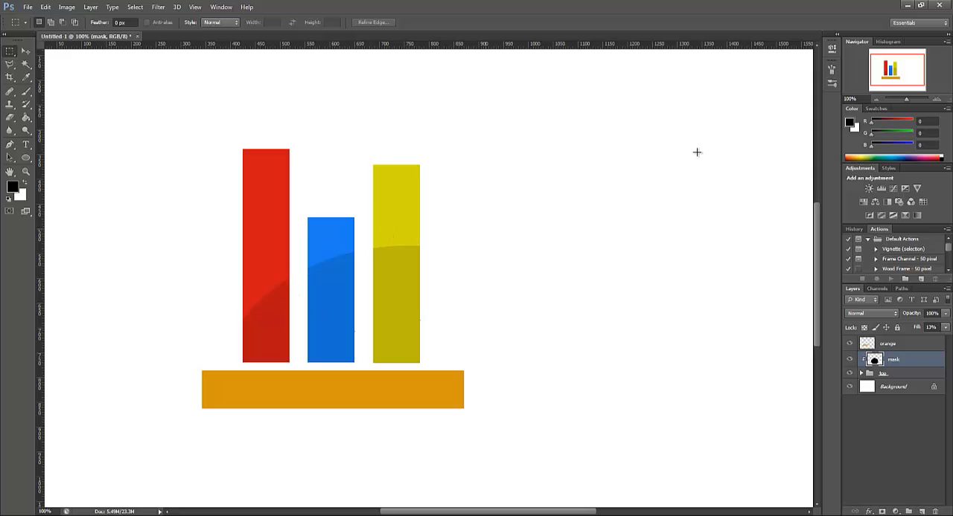
{"action": "left_click", "coordinate": [876, 100]}
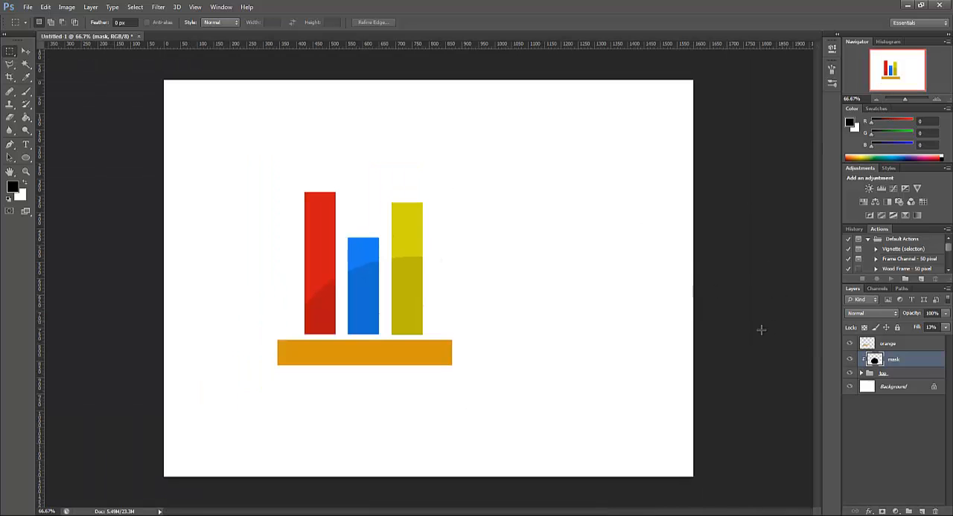
{"action": "left_click", "coordinate": [898, 348]}
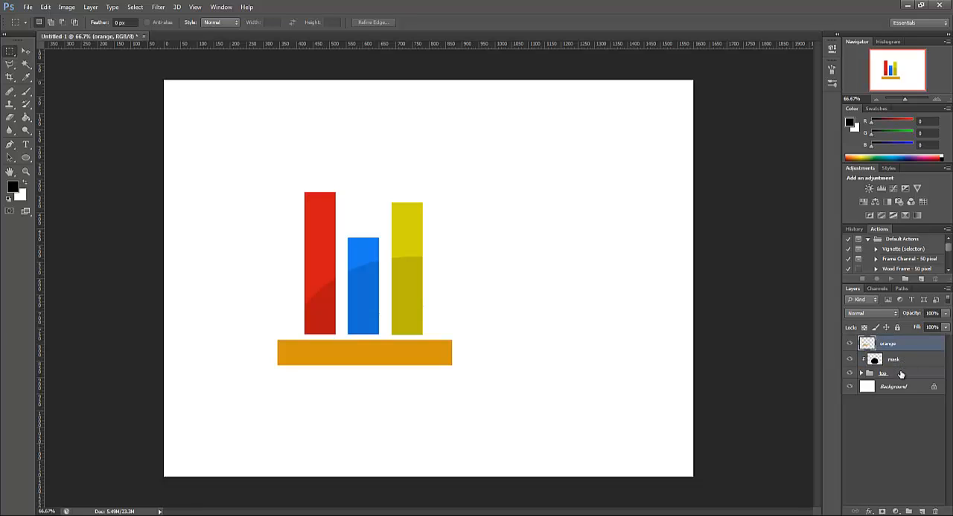
{"action": "left_click", "coordinate": [900, 374], "text": "shift"}
{"action": "key", "text": "ctrl+g"}
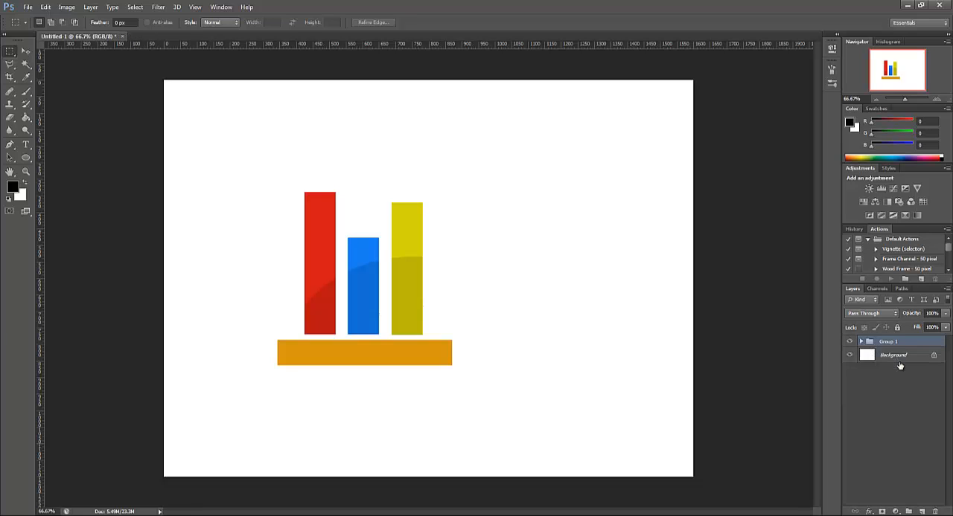
Rename the new group logo icon and move its artwork to the horizontal middle of the canvas, slightly higher up
{"action": "double_click", "coordinate": [886, 342]}
{"action": "type", "text": "b"}
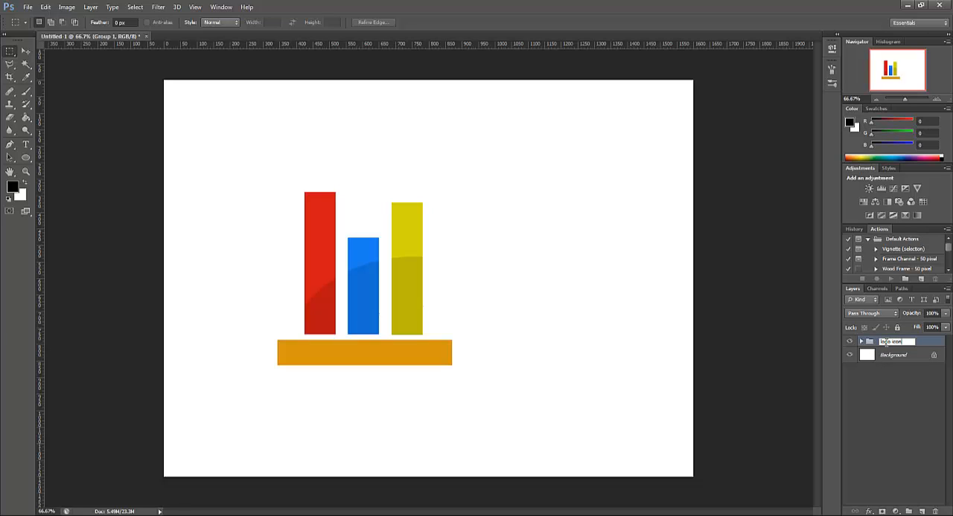
{"action": "key", "text": "Return"}
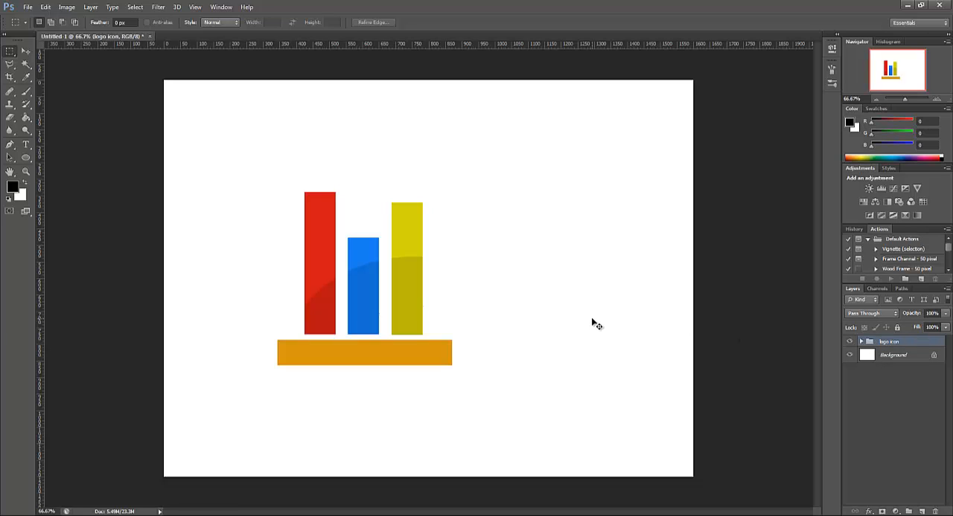
{"action": "left_click", "coordinate": [26, 51]}
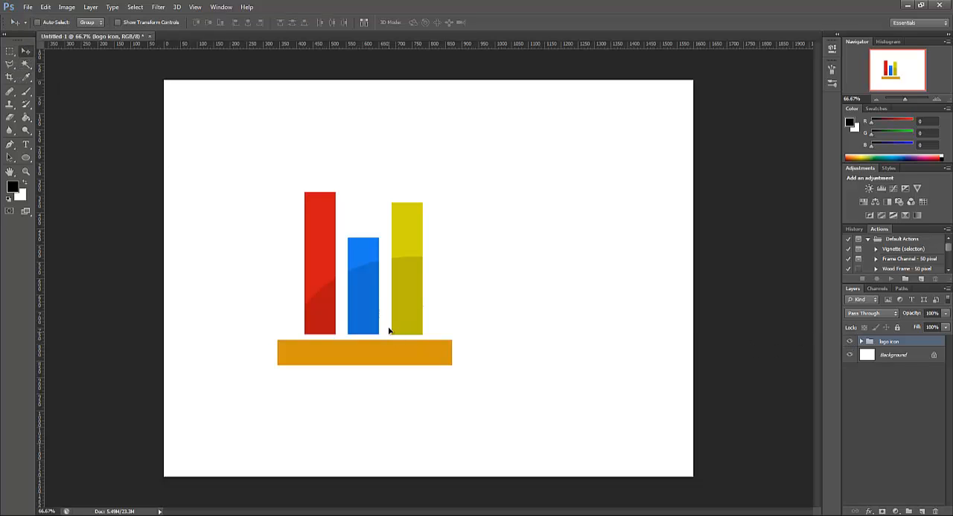
{"action": "left_click_drag", "start_coordinate": [422, 325], "coordinate": [453, 288]}
Draw a paragraph text box with the Type tool just beneath the orange bar, matching the bar's width
{"action": "left_click", "coordinate": [936, 99]}
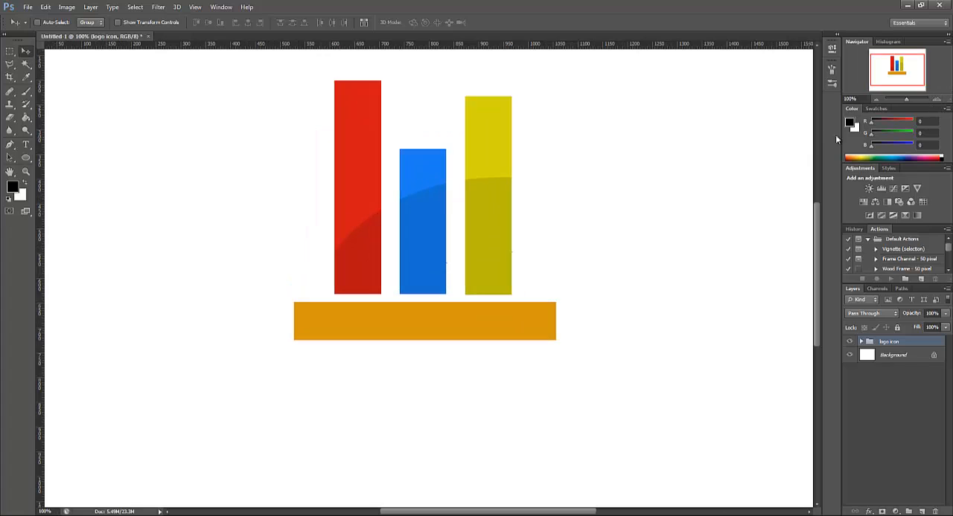
{"action": "left_click_drag", "start_coordinate": [889, 80], "coordinate": [889, 77]}
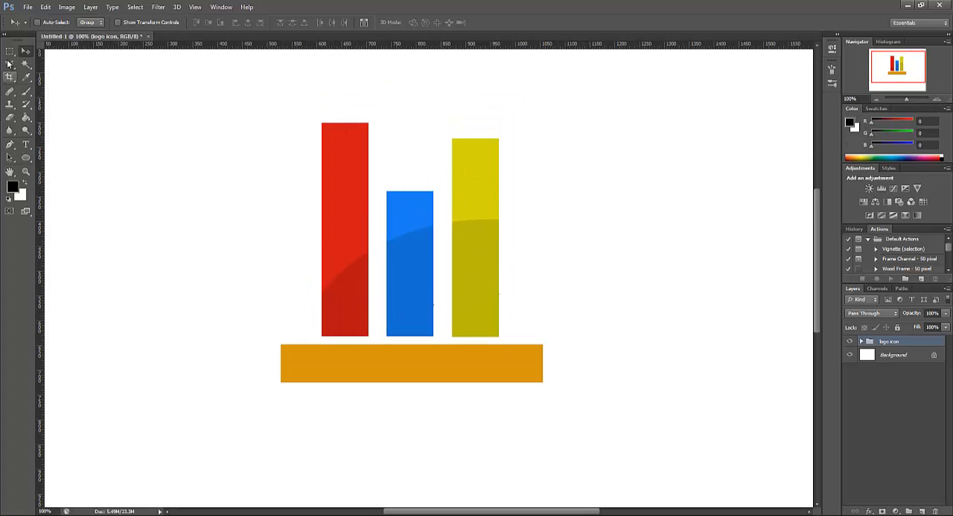
{"action": "left_click", "coordinate": [26, 144]}
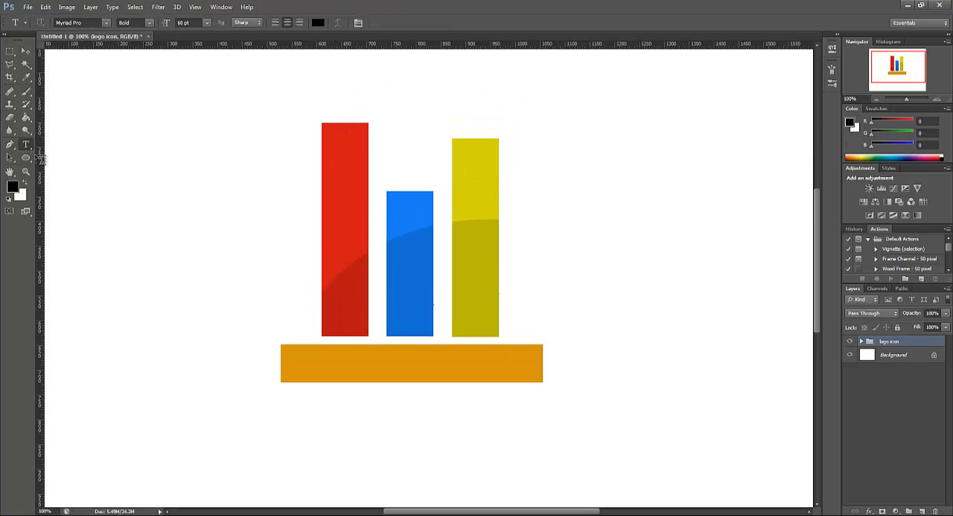
{"action": "left_click_drag", "start_coordinate": [280, 400], "coordinate": [542, 476]}
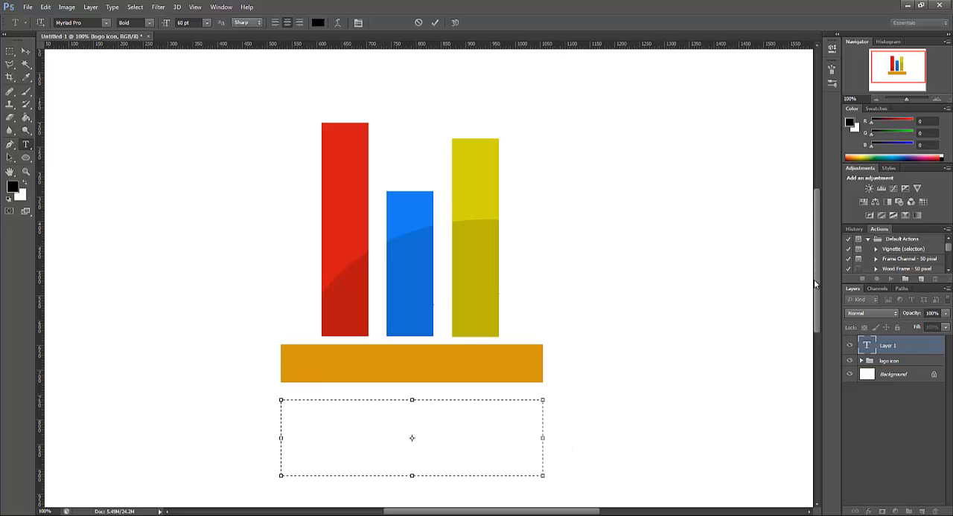
Enter the text Graph Point in the text box under the orange bar
{"action": "scroll", "coordinate": [813, 279], "scroll_direction": "down", "scroll_amount": 4}
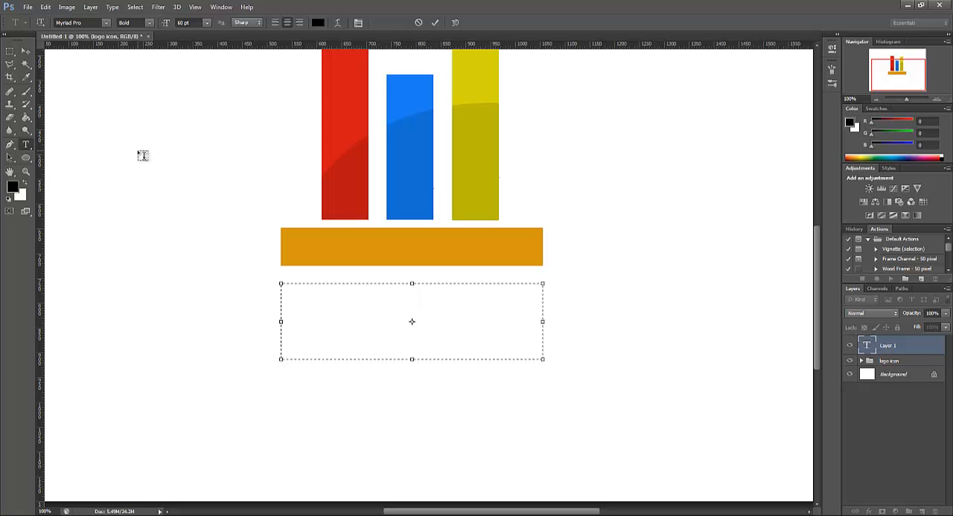
{"action": "type", "text": "Grap"}
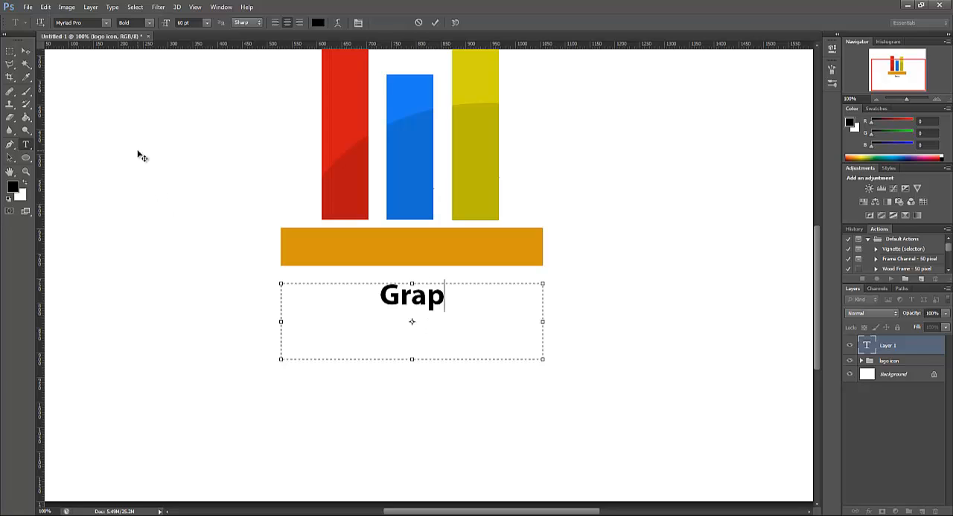
{"action": "type", "text": "h"}
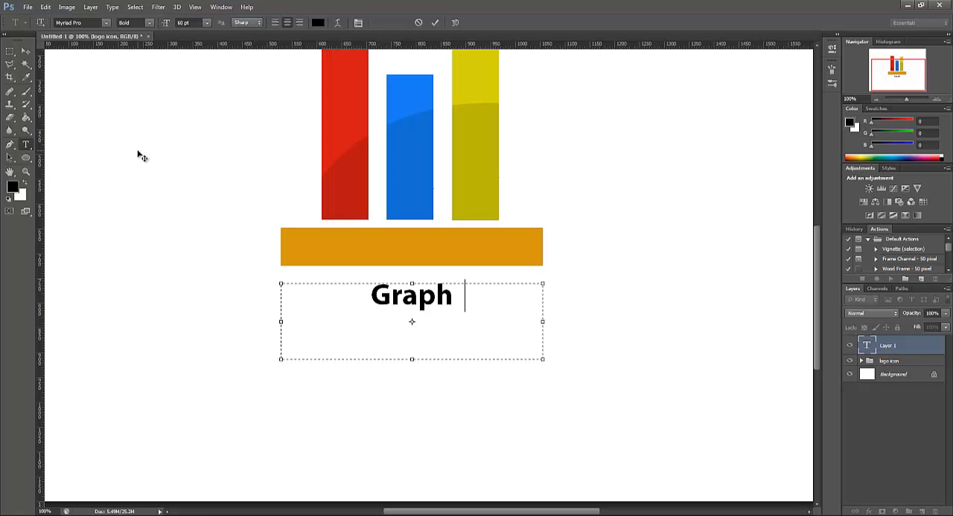
{"action": "type", "text": " Pint"}
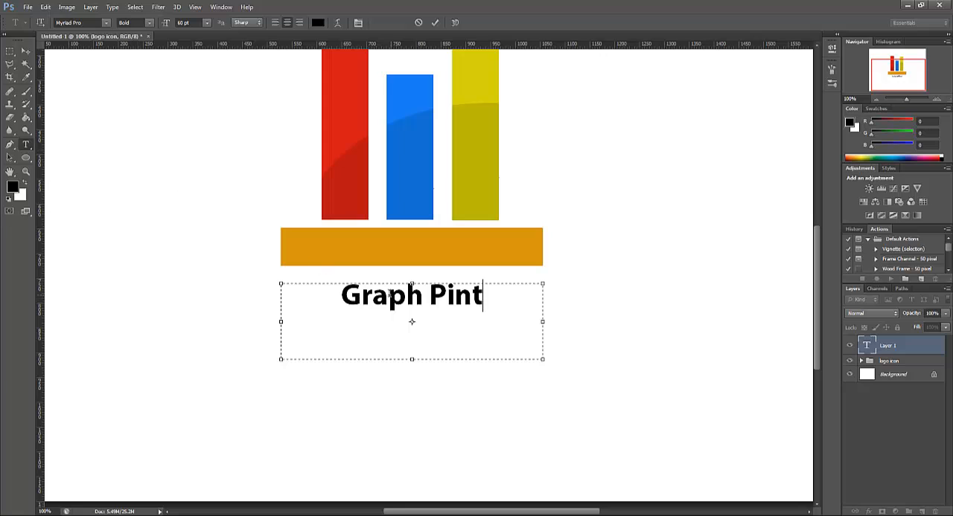
{"action": "key", "text": "Left"}
{"action": "key", "text": "Left"}
{"action": "key", "text": "Left"}
{"action": "type", "text": "o"}
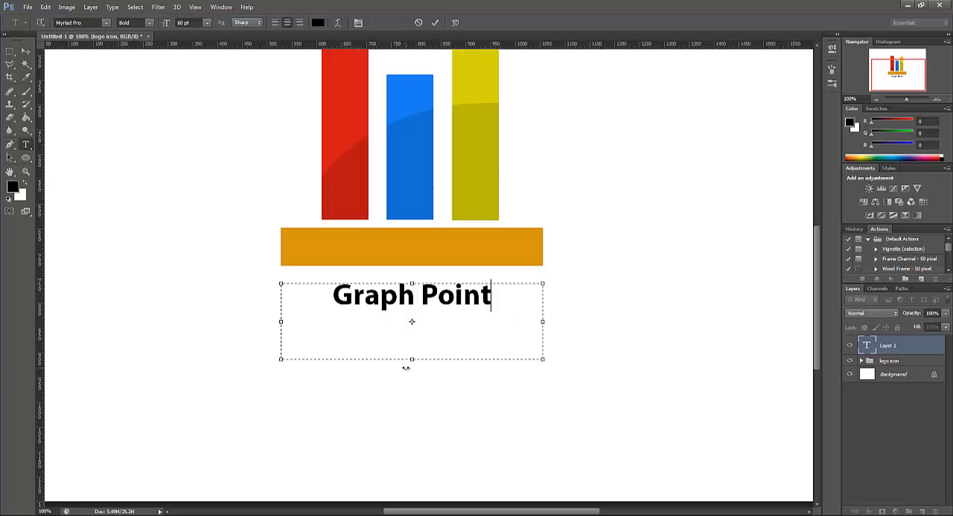
Enlarge the Graph Point text to 99 pt so it spans the orange bar's width, and shorten its text box to fit
{"action": "left_click_drag", "start_coordinate": [405, 367], "coordinate": [407, 349]}
{"action": "key", "text": "ctrl+a"}
{"action": "left_click", "coordinate": [207, 22]}
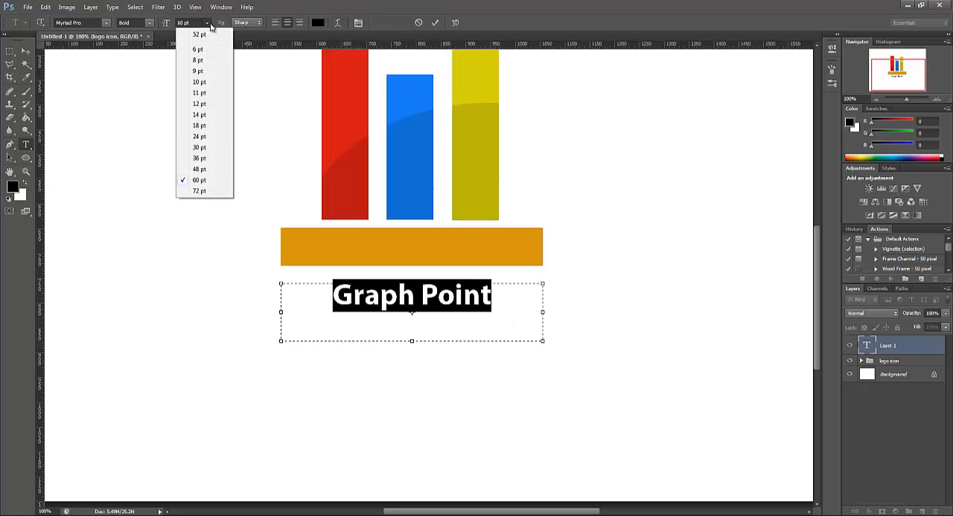
{"action": "left_click", "coordinate": [199, 191]}
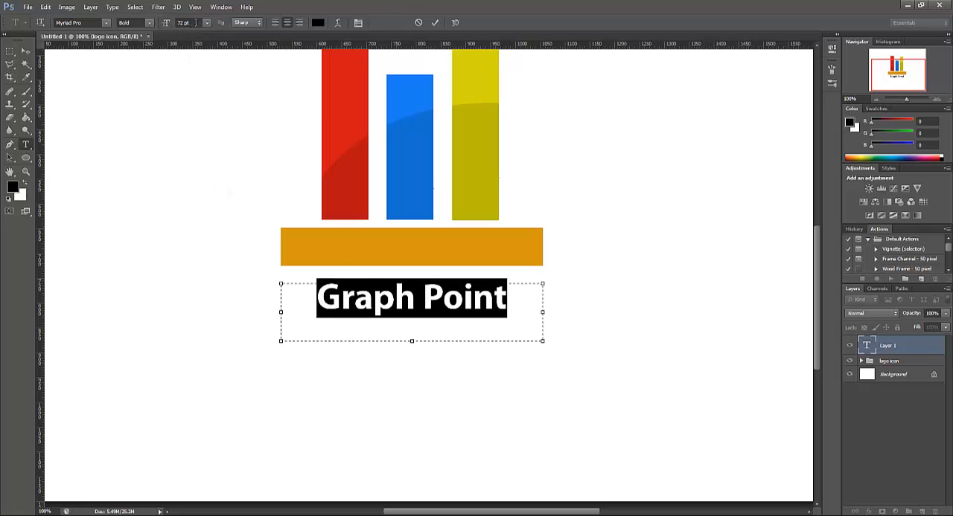
{"action": "left_click", "coordinate": [195, 22]}
{"action": "key", "text": "Up"}
{"action": "key", "text": "Up"}
{"action": "key", "text": "Up"}
{"action": "key", "text": "Up"}
{"action": "key", "text": "Up"}
{"action": "key", "text": "Up"}
{"action": "key", "text": "Up"}
{"action": "key", "text": "Up"}
{"action": "key", "text": "Up"}
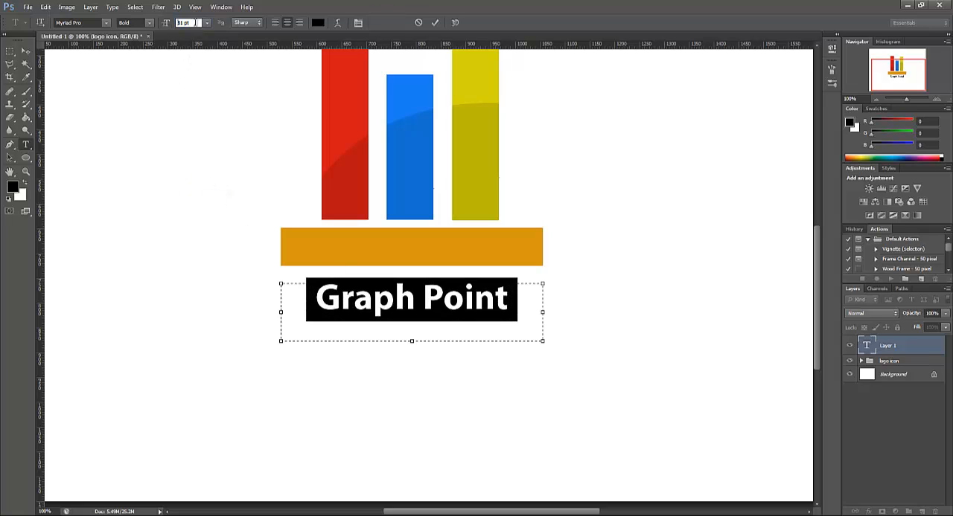
{"action": "key", "text": "Up"}
{"action": "key", "text": "Up"}
{"action": "key", "text": "Up"}
{"action": "key", "text": "Up"}
{"action": "key", "text": "Up"}
{"action": "key", "text": "Up"}
{"action": "key", "text": "Up"}
{"action": "key", "text": "Up"}
{"action": "key", "text": "Up"}
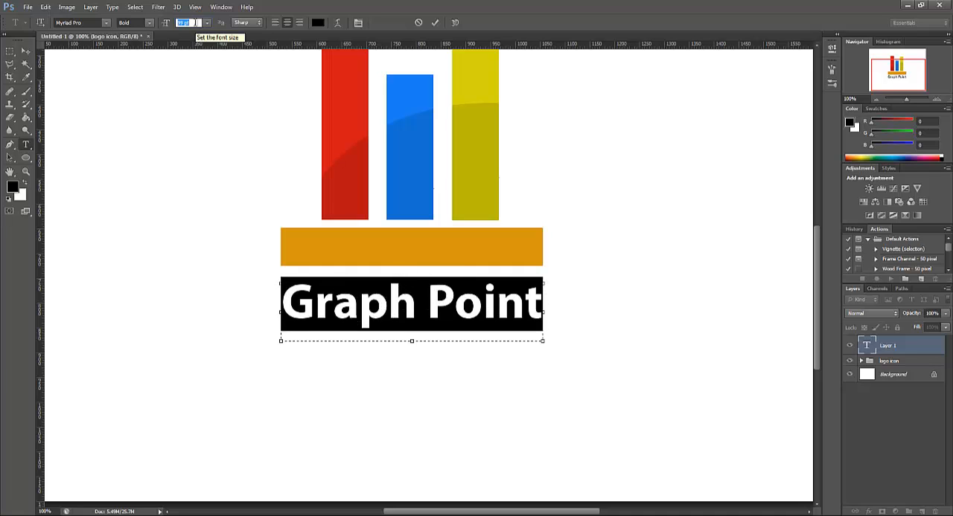
{"action": "left_click", "coordinate": [416, 342]}
Color the word Graph red (d11616) by sampling the red bar, leaving Point black
{"action": "left_click_drag", "start_coordinate": [414, 345], "coordinate": [278, 307]}
{"action": "left_click", "coordinate": [318, 22]}
{"action": "left_click", "coordinate": [350, 122]}
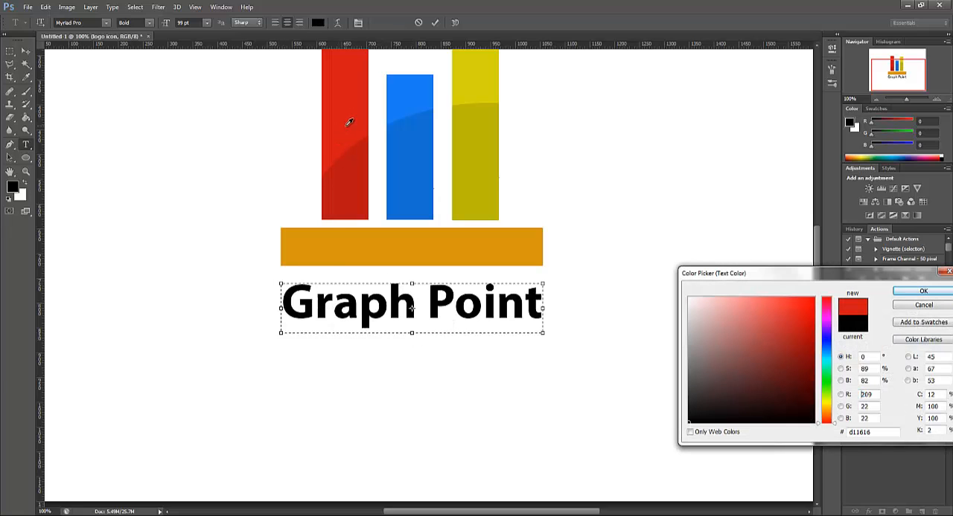
{"action": "left_click", "coordinate": [898, 292]}
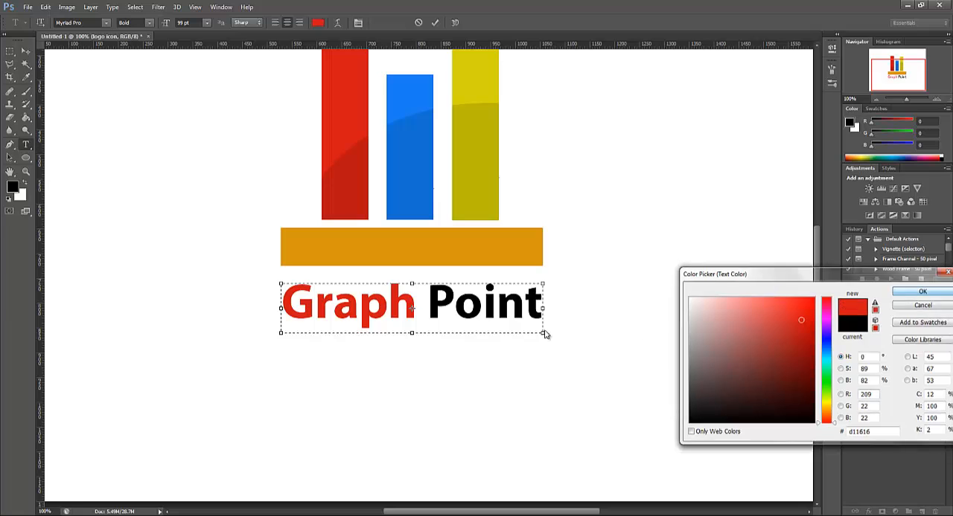
{"action": "left_click", "coordinate": [10, 51]}
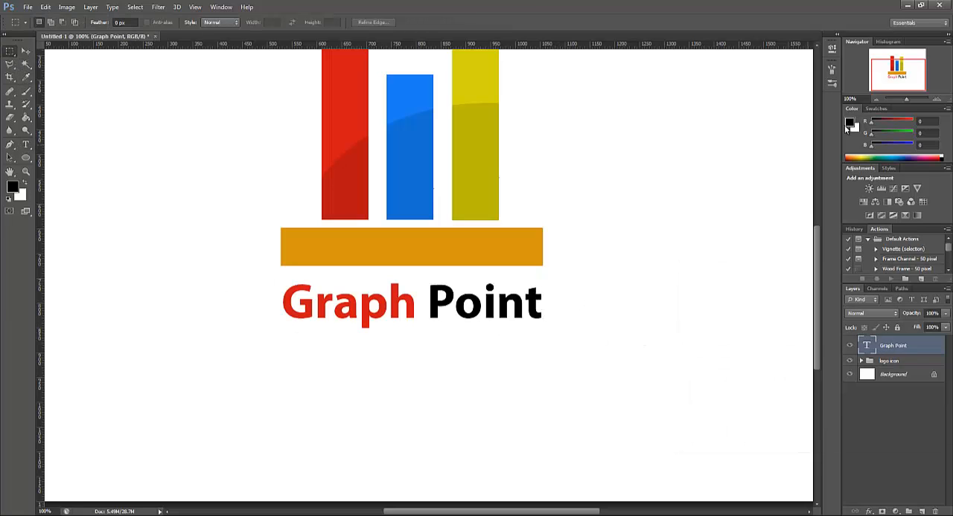
{"action": "left_click", "coordinate": [878, 100]}
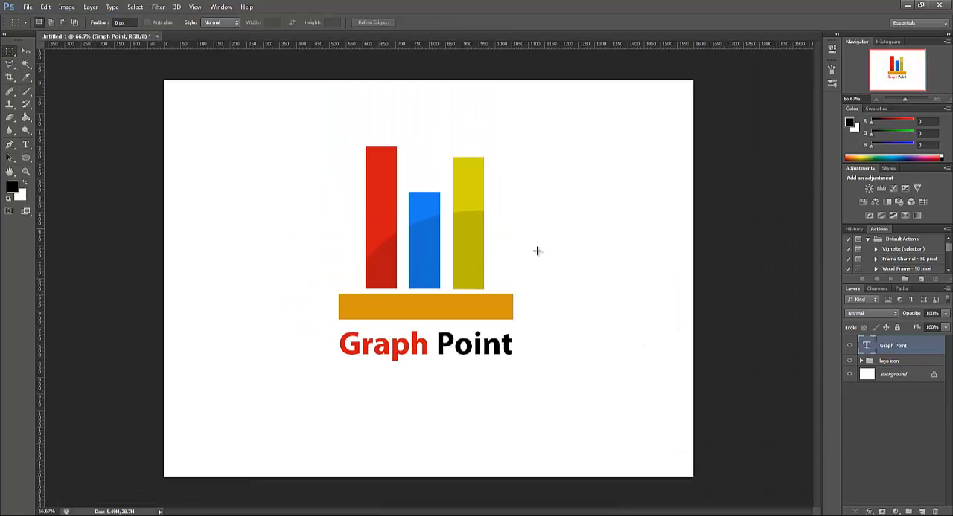
{"action": "double_click", "coordinate": [866, 346]}
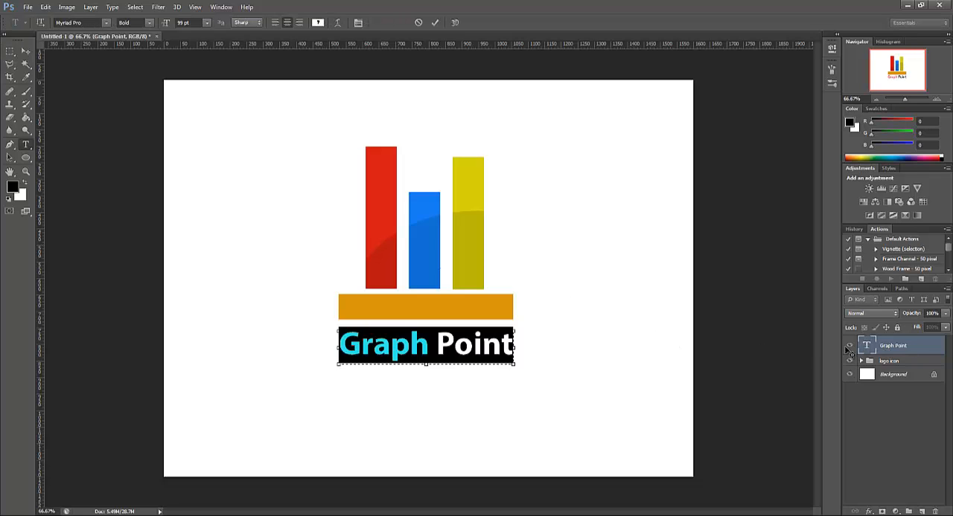
{"action": "left_click", "coordinate": [466, 362]}
{"action": "left_click", "coordinate": [10, 51]}
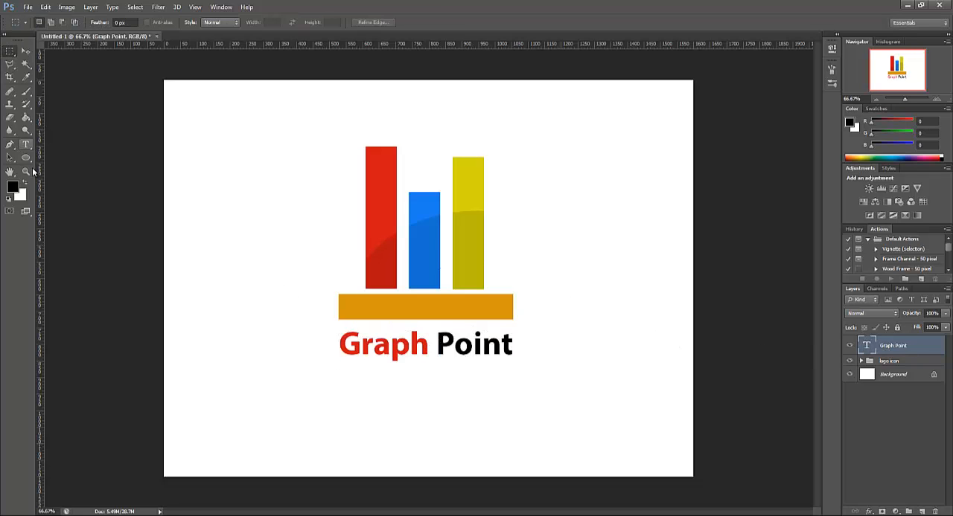
Draw a paragraph text box just beneath Graph Point, matching its width, and set the font size to 36 pt
{"action": "left_click", "coordinate": [26, 145]}
{"action": "left_click_drag", "start_coordinate": [340, 365], "coordinate": [514, 394]}
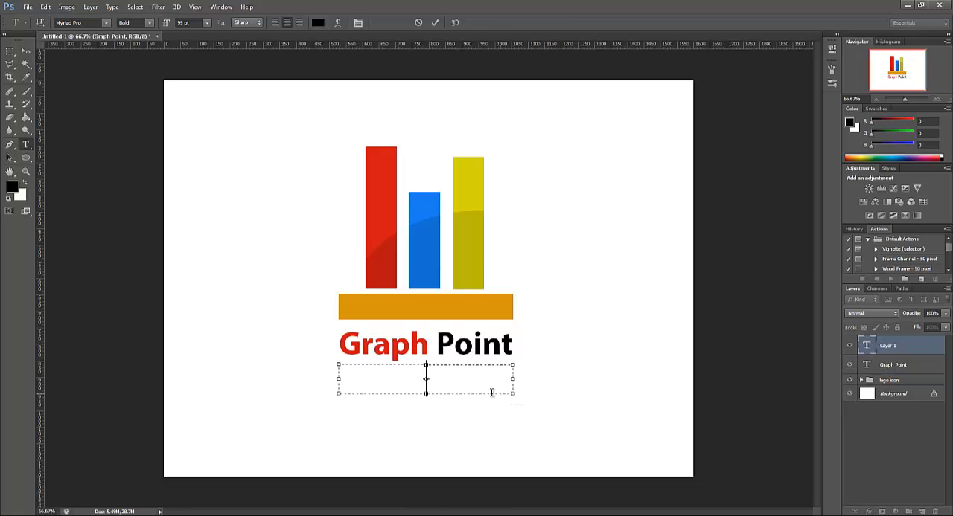
{"action": "left_click", "coordinate": [206, 24]}
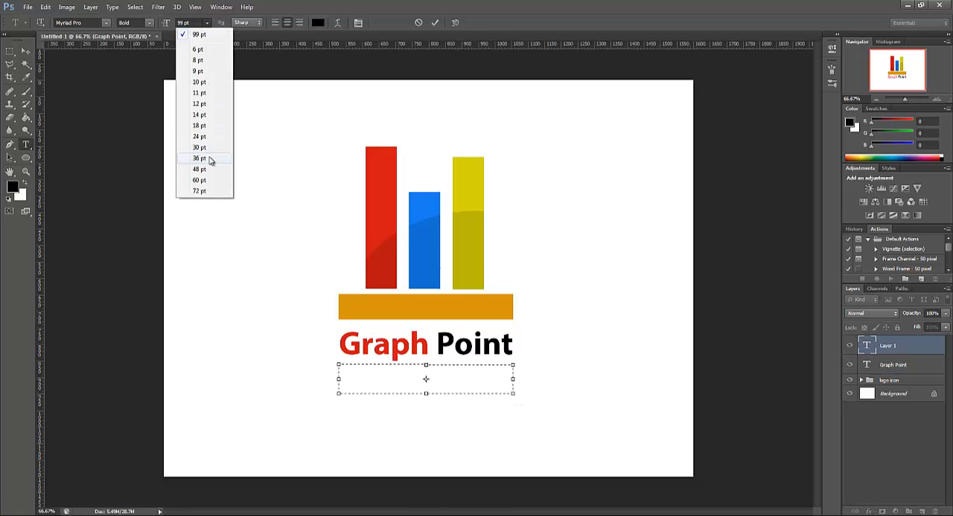
{"action": "left_click", "coordinate": [206, 158]}
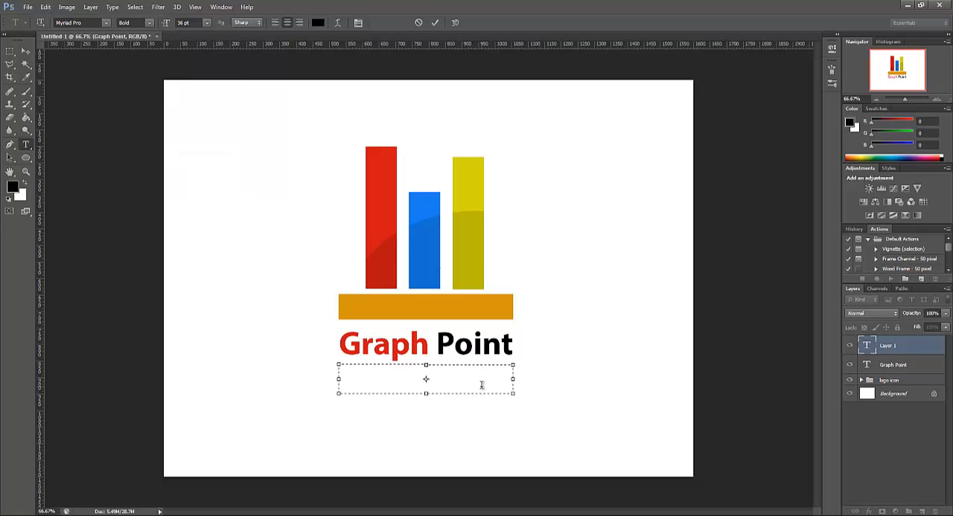
Enter the tagline Increase your business in the new text box
{"action": "type", "text": "c reaseyour"}
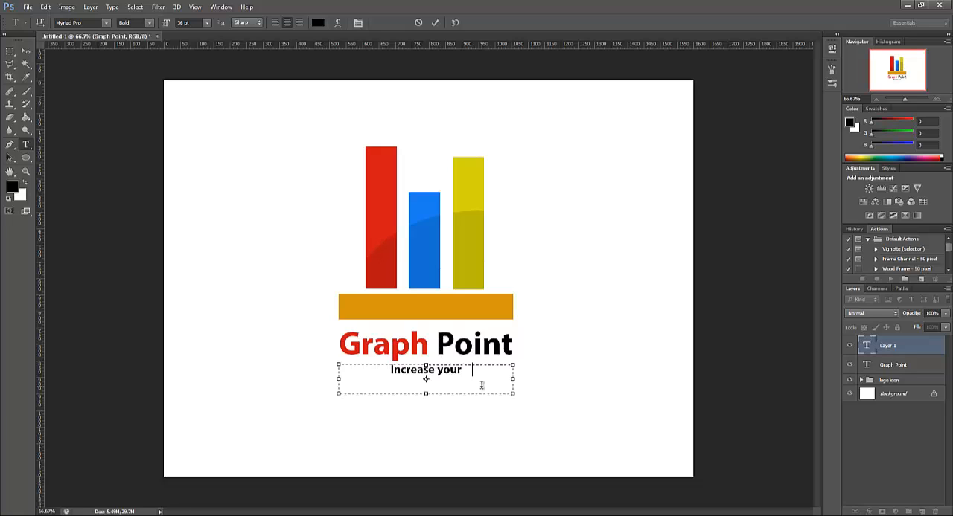
{"action": "type", "text": " business"}
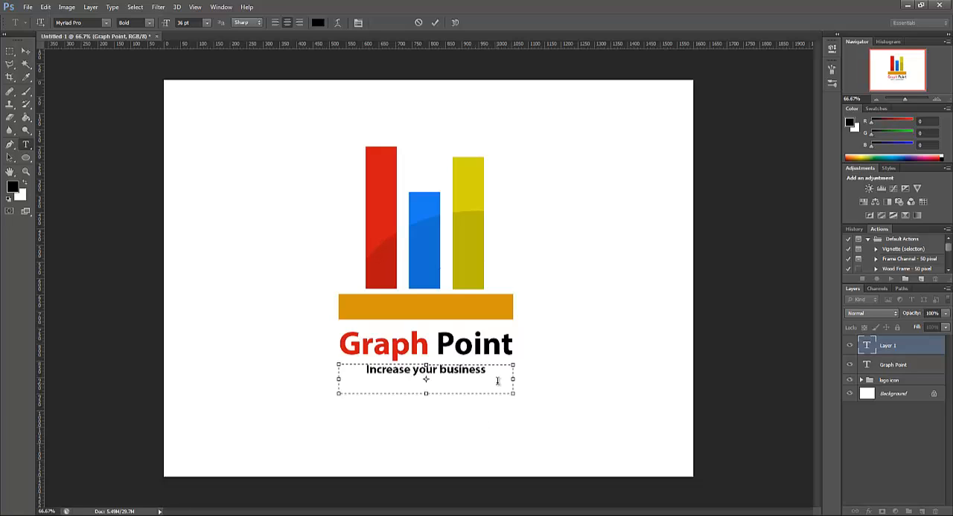
Set the tagline's font style to Regular and nudge its text box slightly down from Graph Point
{"action": "key", "text": "ctrl+a"}
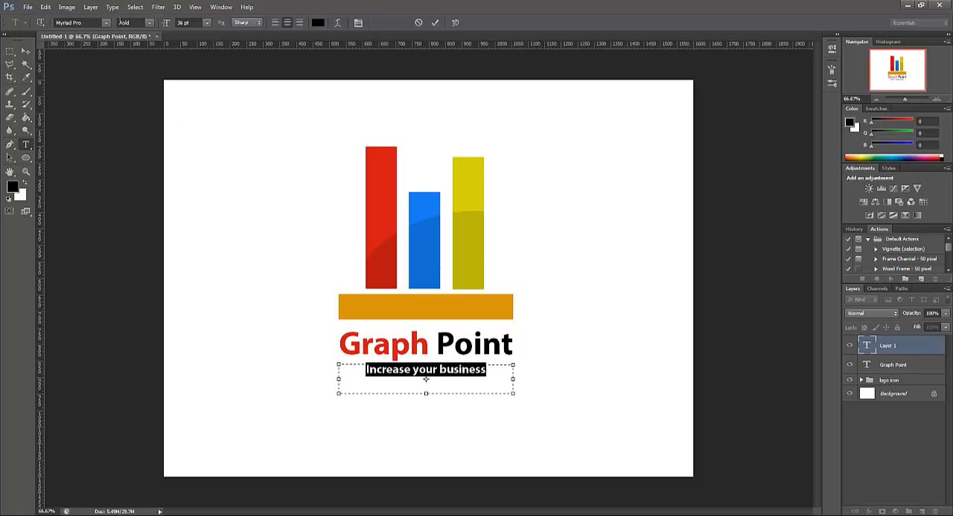
{"action": "left_click", "coordinate": [150, 23]}
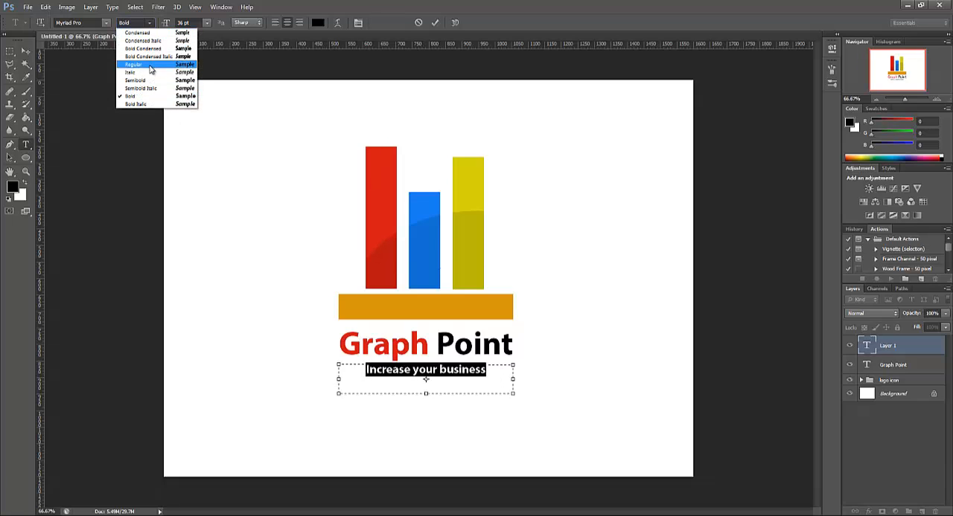
{"action": "left_click", "coordinate": [152, 67]}
{"action": "left_click", "coordinate": [495, 381]}
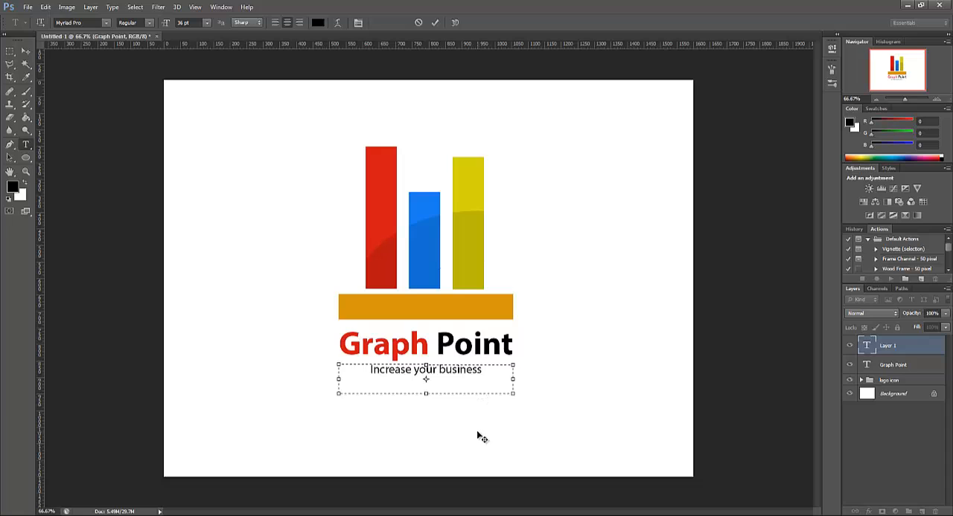
{"action": "left_click_drag", "start_coordinate": [479, 432], "coordinate": [474, 412]}
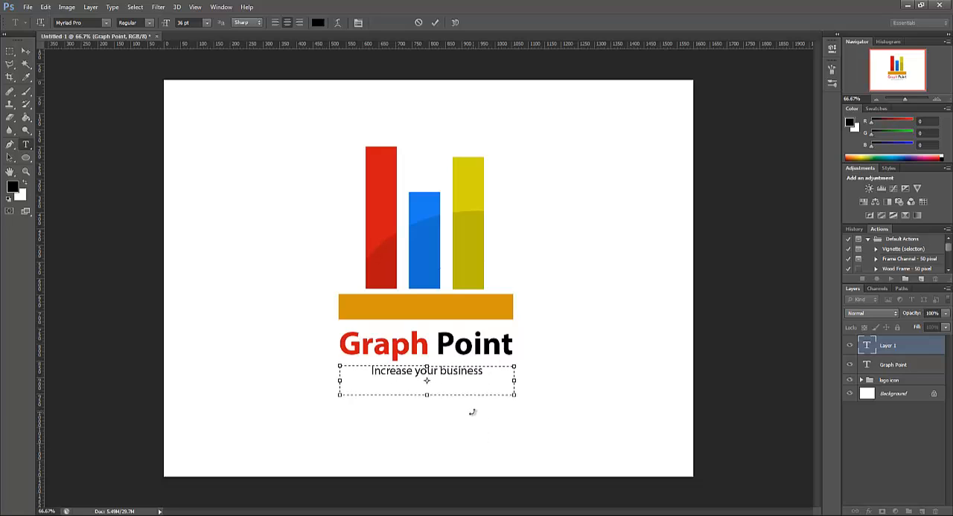
Set the tagline's character tracking to 240 so it spans the width of Graph Point, and nudge it slightly up
{"action": "left_click_drag", "start_coordinate": [483, 372], "coordinate": [371, 373]}
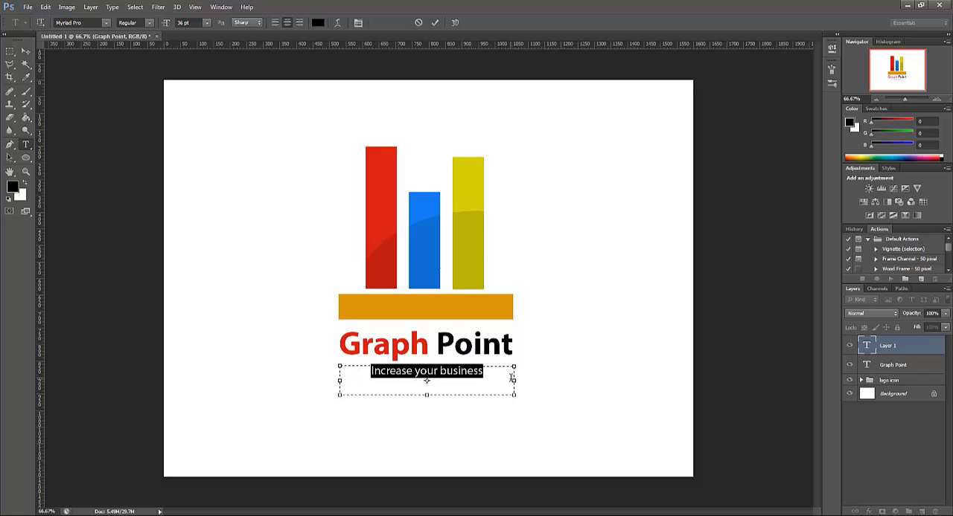
{"action": "left_click", "coordinate": [357, 23]}
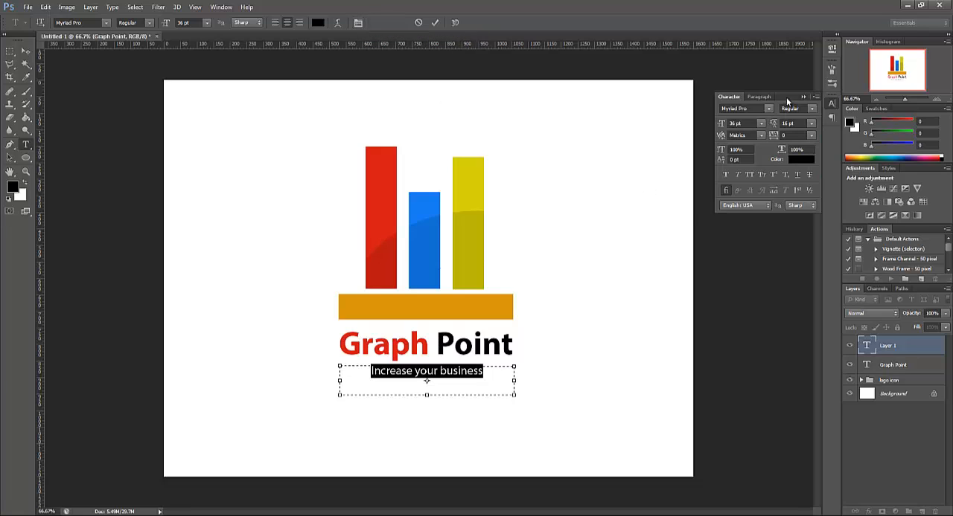
{"action": "left_click_drag", "start_coordinate": [786, 96], "coordinate": [759, 89]}
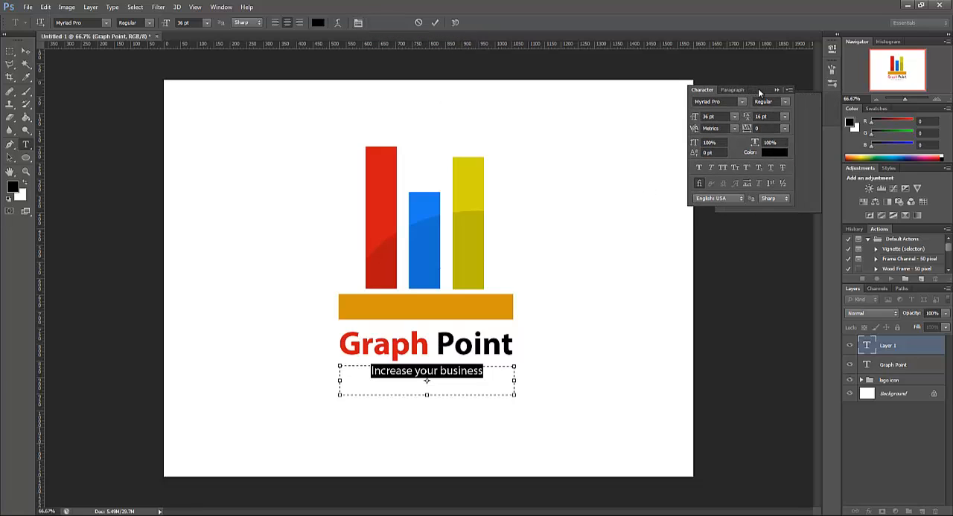
{"action": "left_click", "coordinate": [747, 131]}
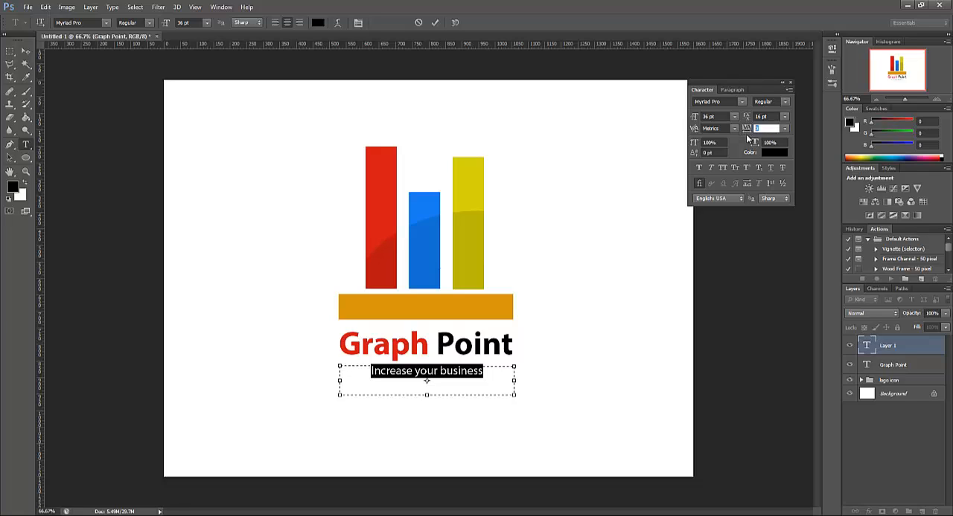
{"action": "key", "text": "Up"}
{"action": "key", "text": "Up"}
{"action": "key", "text": "Up"}
{"action": "key", "text": "Up"}
{"action": "key", "text": "Up"}
{"action": "key", "text": "Up"}
{"action": "key", "text": "Up"}
{"action": "key", "text": "Up"}
{"action": "key", "text": "Up"}
{"action": "key", "text": "Up"}
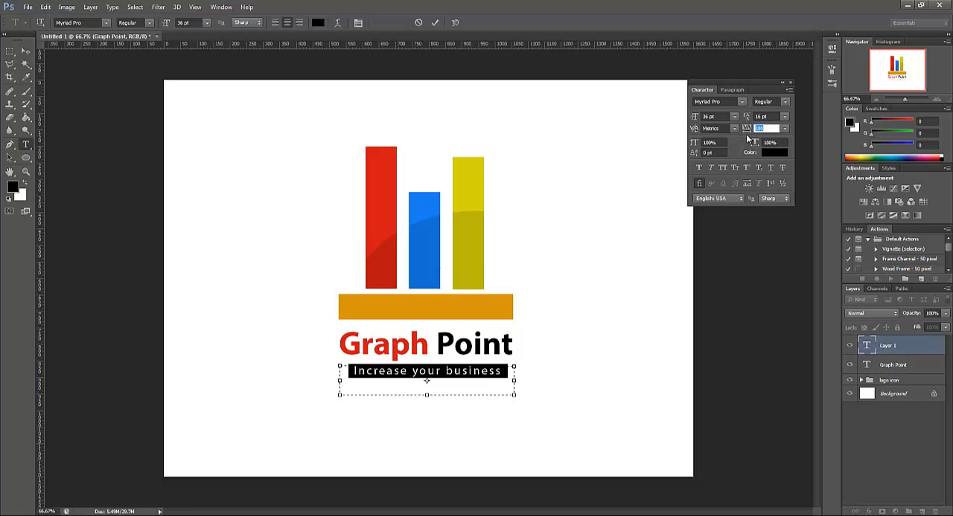
{"action": "key", "text": "Up"}
{"action": "key", "text": "Up"}
{"action": "key", "text": "Up"}
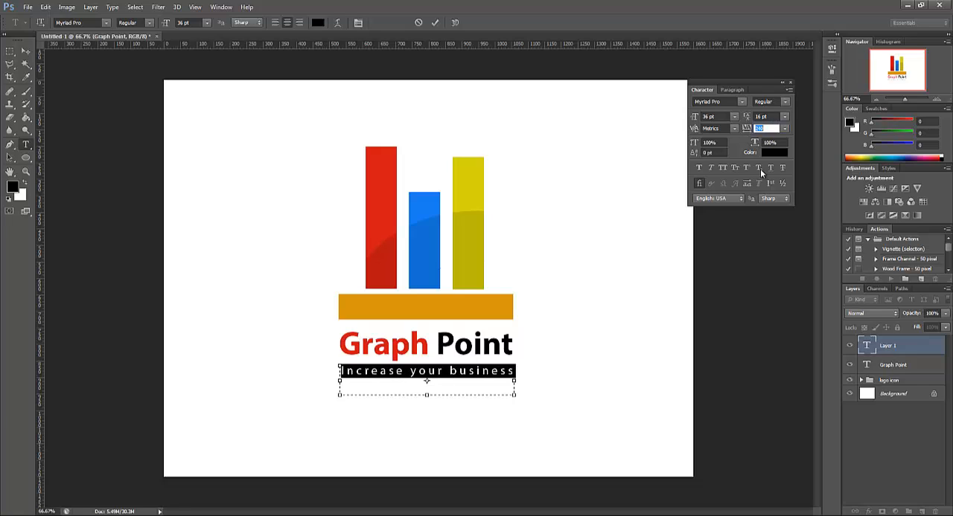
{"action": "left_click", "coordinate": [505, 373]}
{"action": "left_click_drag", "start_coordinate": [510, 425], "coordinate": [511, 423]}
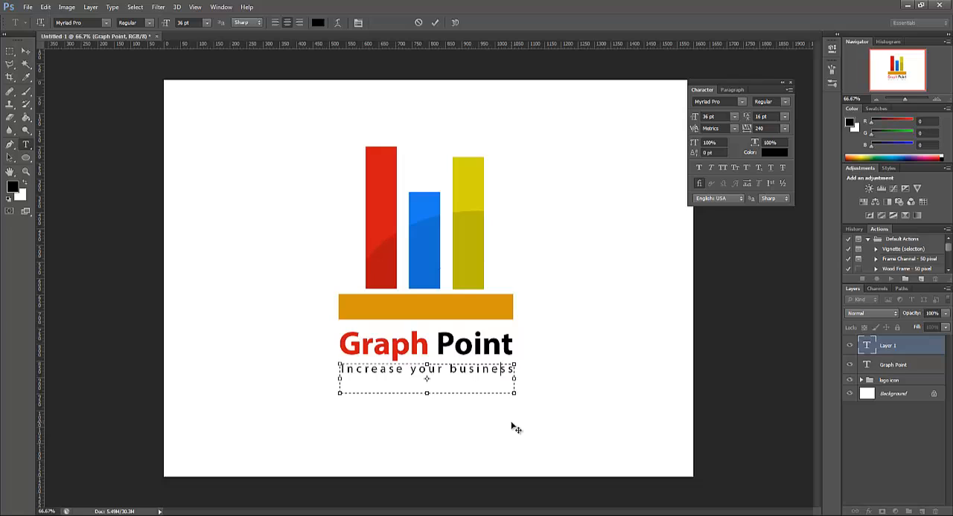
{"action": "left_click", "coordinate": [9, 52]}
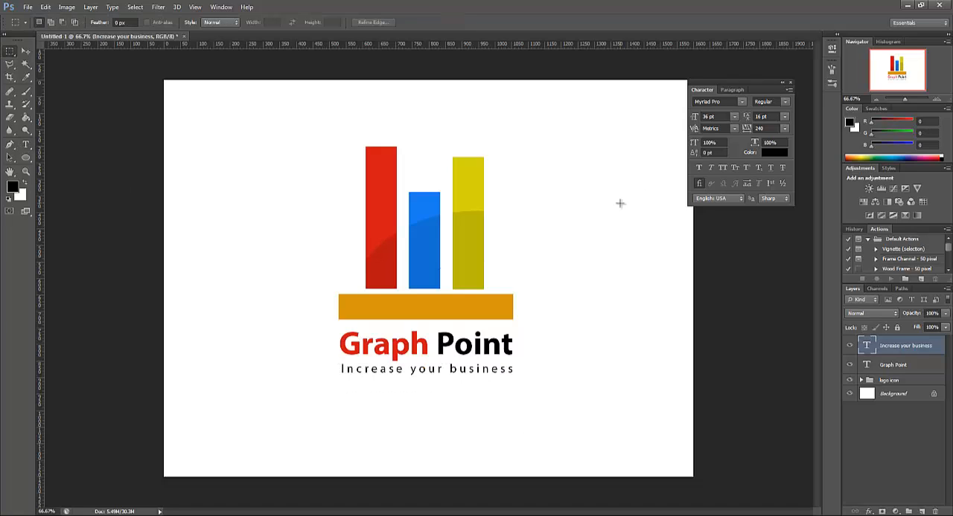
Change the tagline's text color to dark gray (363636) and close the character settings
{"action": "double_click", "coordinate": [866, 346]}
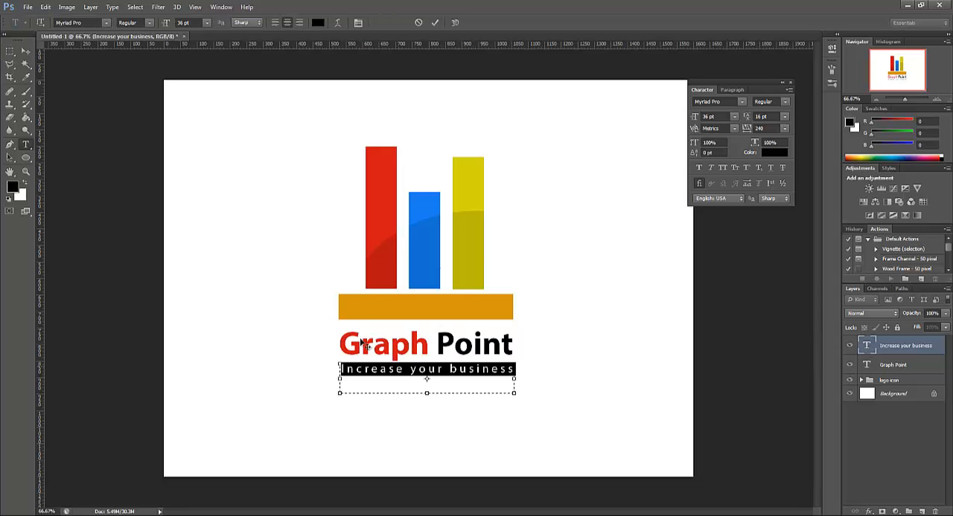
{"action": "left_click", "coordinate": [206, 23]}
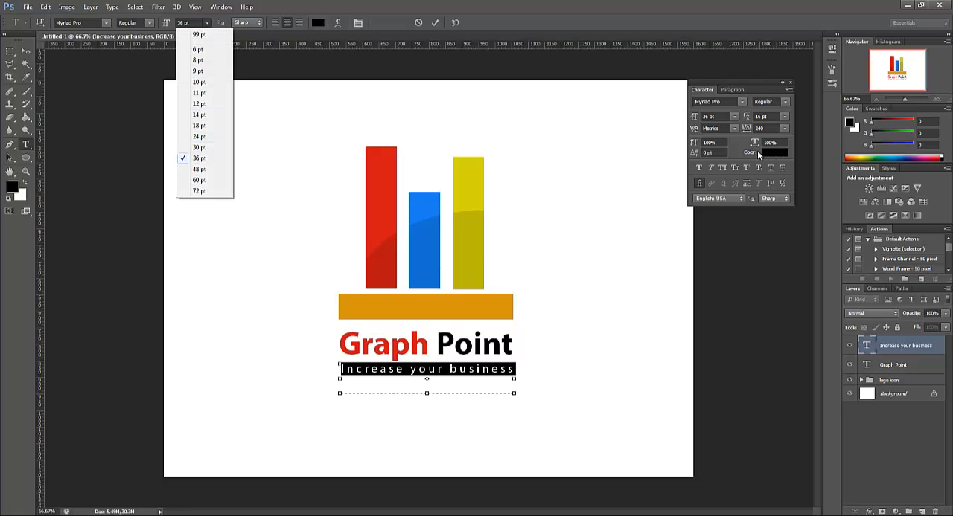
{"action": "left_click", "coordinate": [735, 146]}
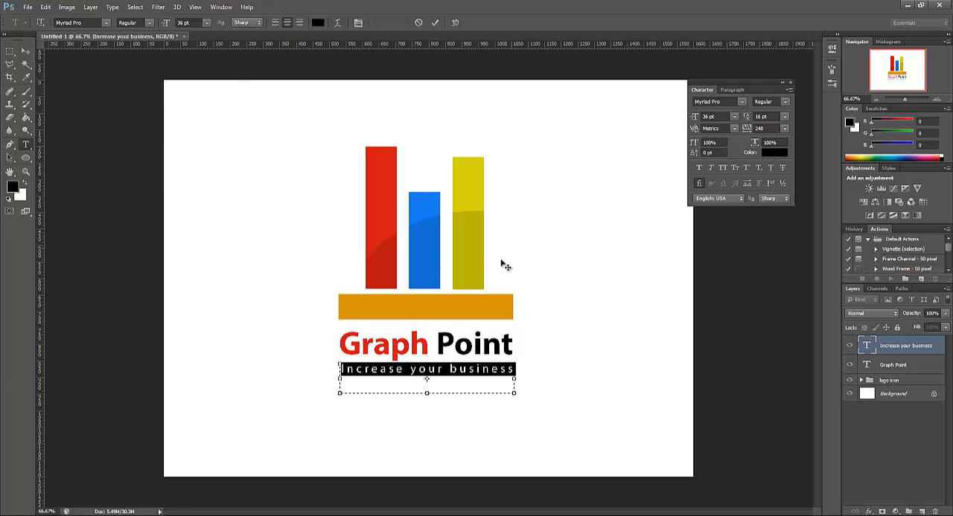
{"action": "left_click", "coordinate": [492, 381]}
{"action": "triple_click", "coordinate": [363, 372]}
{"action": "left_click", "coordinate": [318, 22]}
{"action": "left_click_drag", "start_coordinate": [714, 394], "coordinate": [690, 398]}
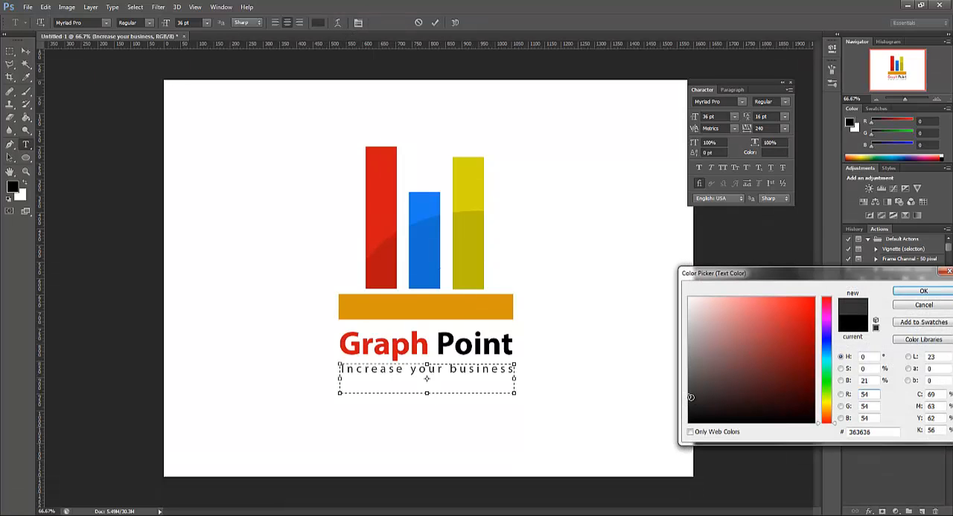
{"action": "left_click", "coordinate": [921, 291]}
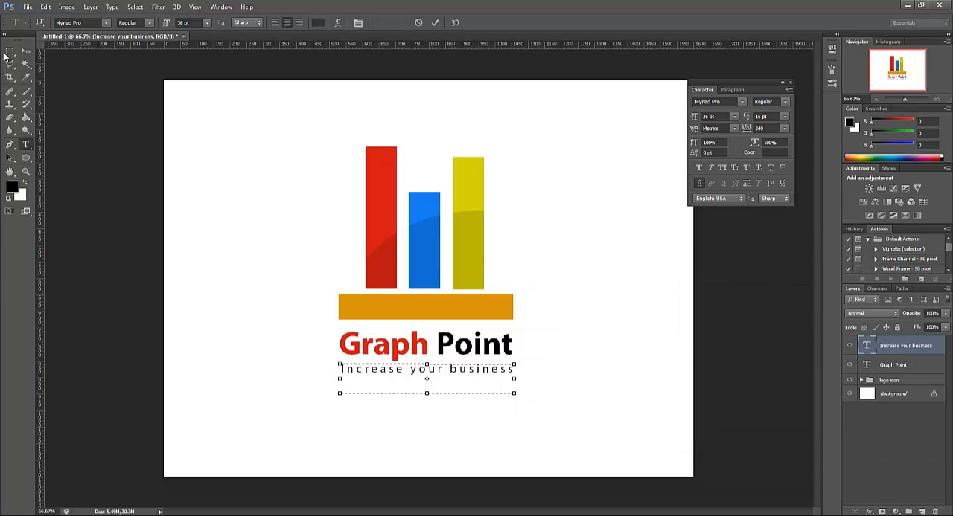
{"action": "left_click", "coordinate": [8, 54]}
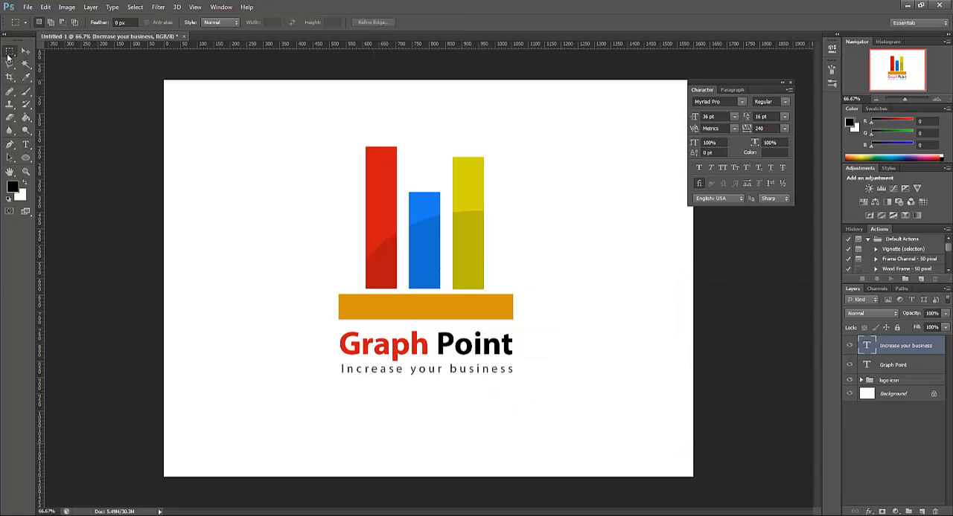
{"action": "left_click", "coordinate": [790, 82]}
Examine the finished logo at several zoom levels, from 33.33% up to 100%
{"action": "left_click", "coordinate": [877, 99]}
{"action": "left_click", "coordinate": [876, 99]}
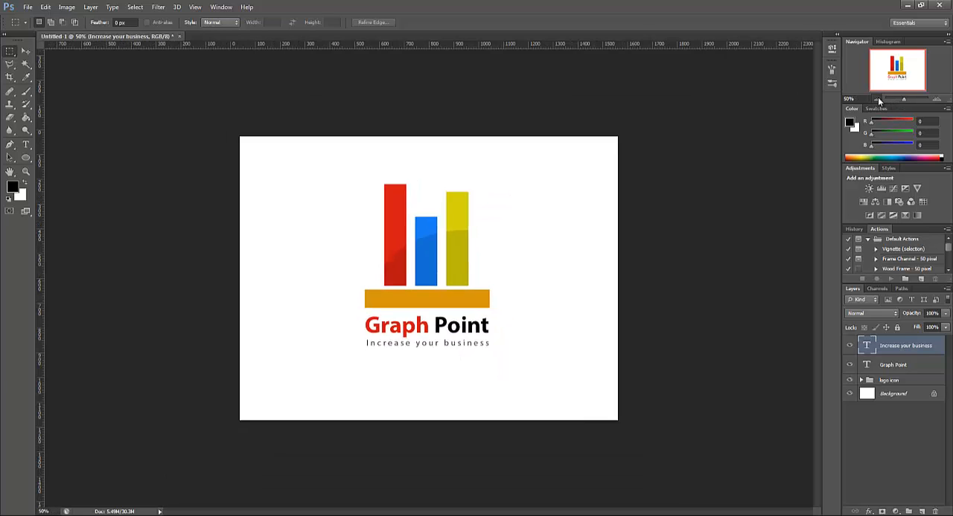
{"action": "left_click", "coordinate": [937, 99]}
{"action": "left_click", "coordinate": [937, 99]}
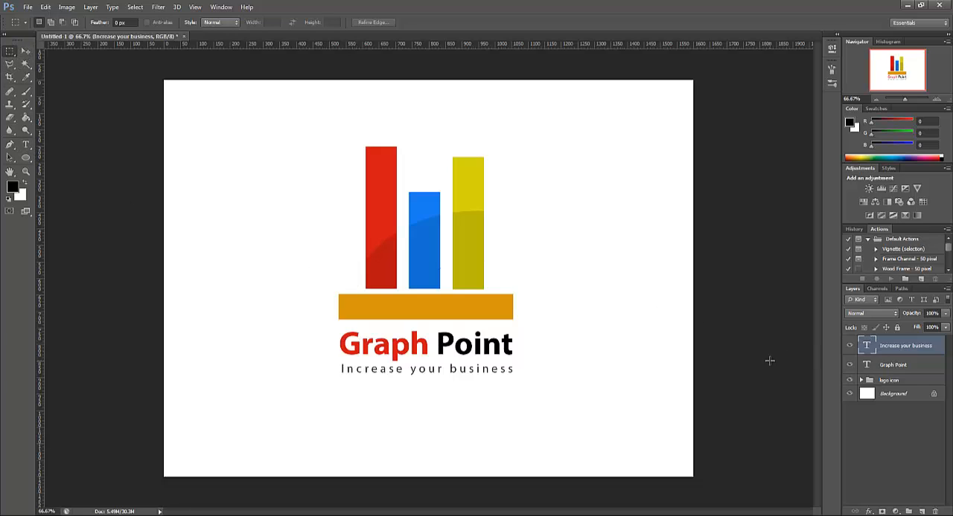
{"action": "left_click", "coordinate": [875, 100]}
{"action": "double_click", "coordinate": [936, 100]}
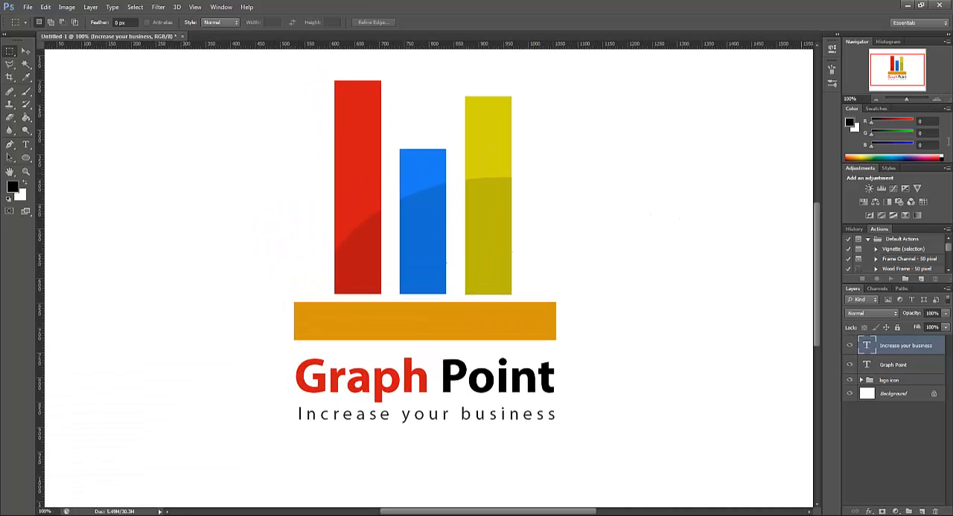
{"action": "left_click", "coordinate": [876, 100]}
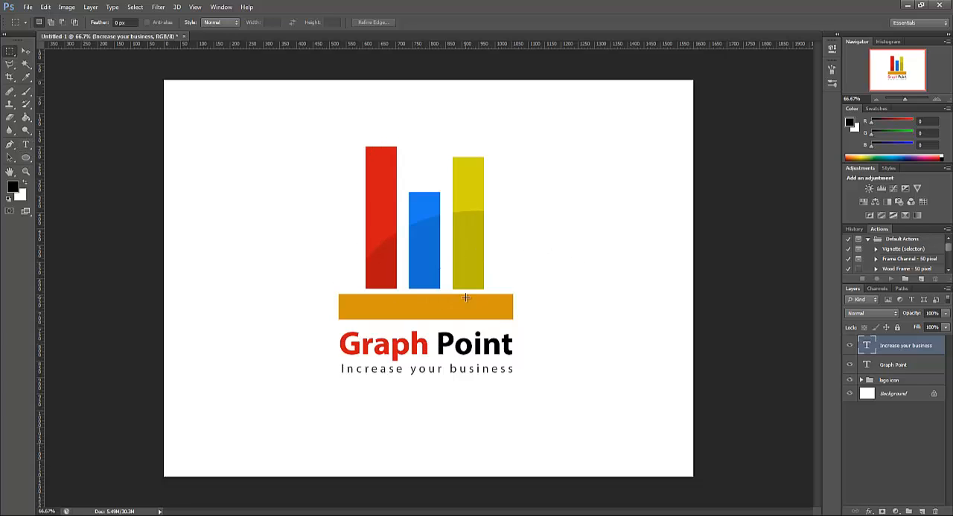
{"action": "left_click", "coordinate": [877, 100]}
{"action": "left_click", "coordinate": [936, 99]}
{"action": "left_click", "coordinate": [937, 99]}
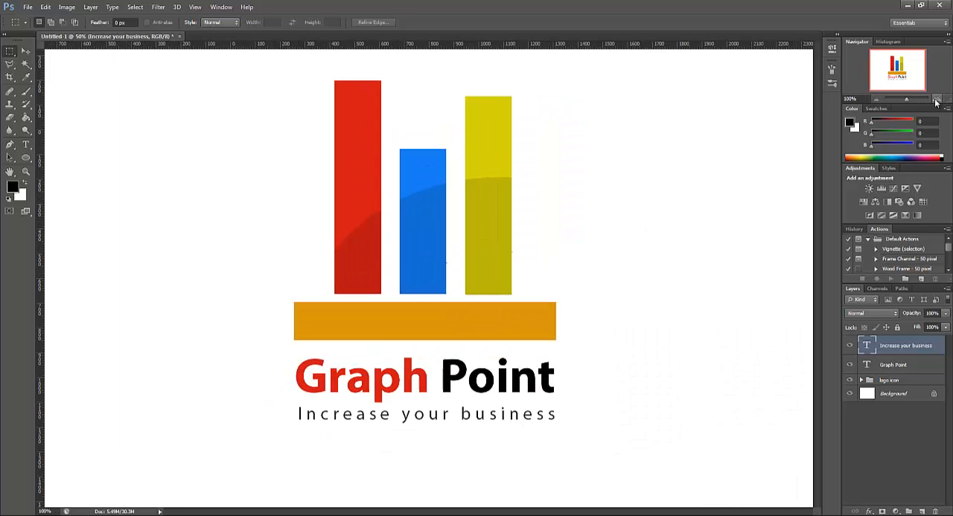
{"action": "left_click", "coordinate": [876, 99]}
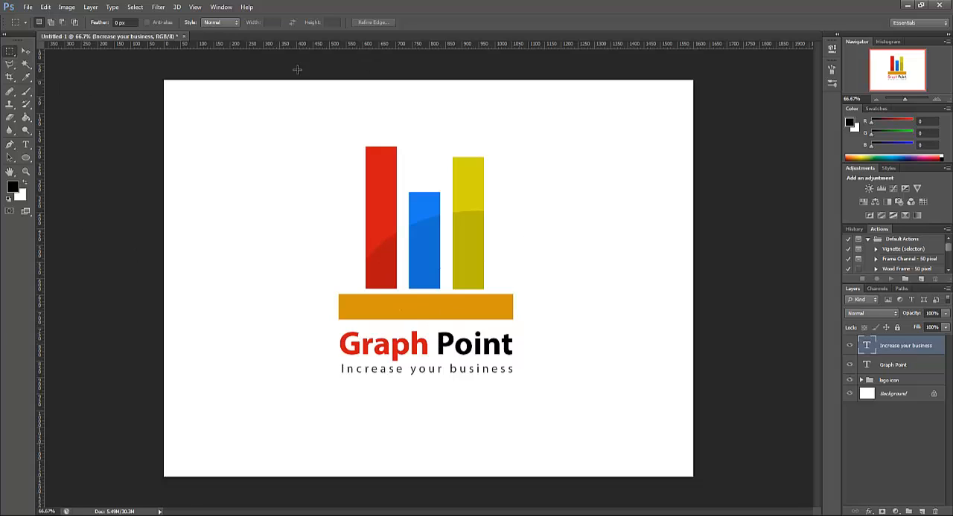
Start saving the logo document and choose the Desktop as its destination folder
{"action": "left_click", "coordinate": [27, 7]}
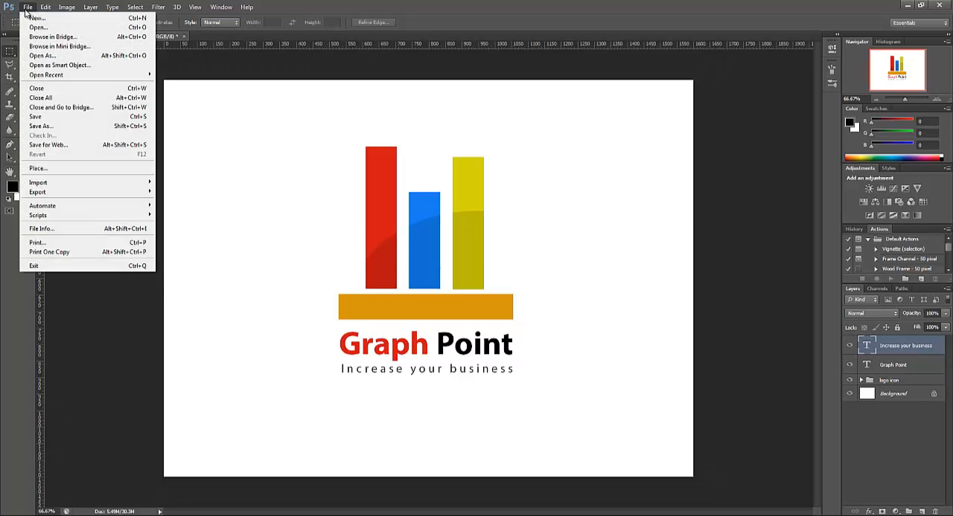
{"action": "left_click", "coordinate": [36, 117]}
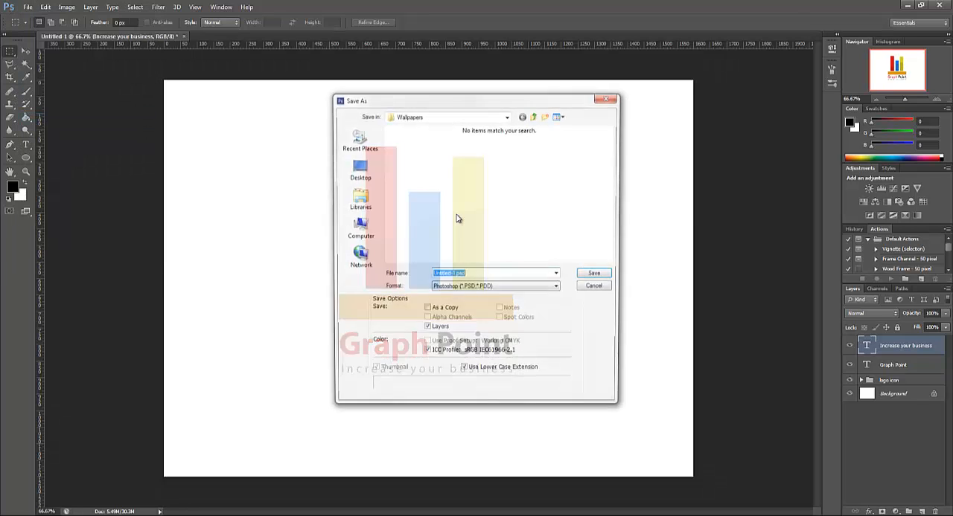
{"action": "left_click", "coordinate": [511, 120]}
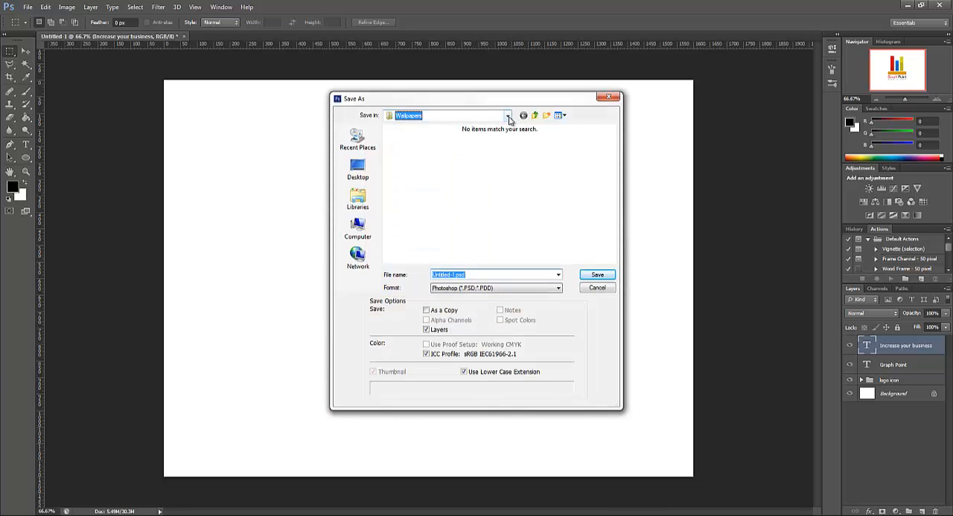
{"action": "left_click", "coordinate": [511, 121]}
{"action": "left_click", "coordinate": [351, 172]}
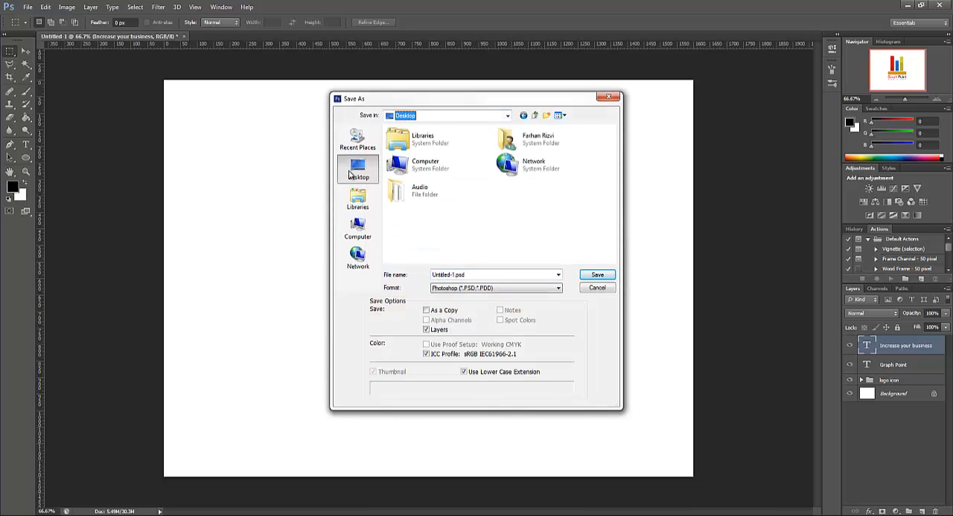
Name the file logo and save it in Photoshop (PSD) format with Maximize Compatibility on
{"action": "left_click", "coordinate": [481, 275]}
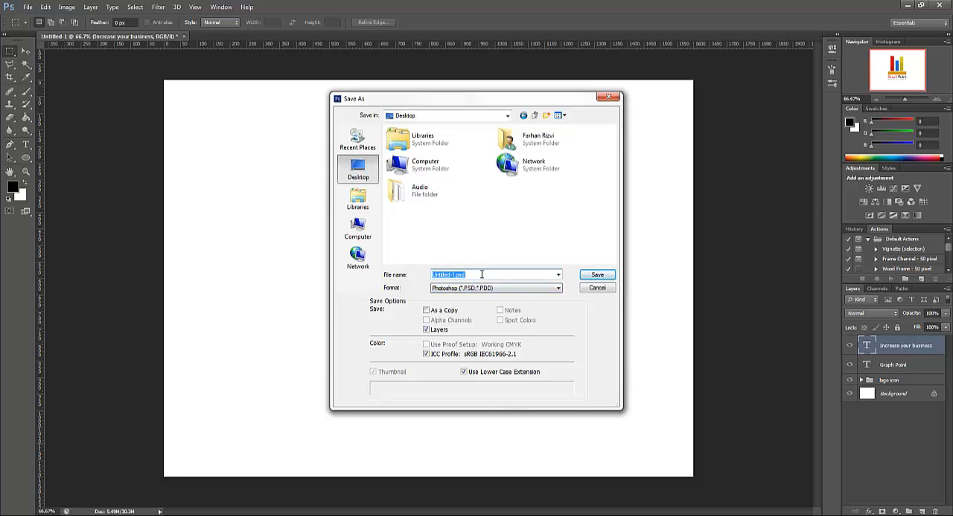
{"action": "type", "text": "logo"}
{"action": "left_click", "coordinate": [469, 288]}
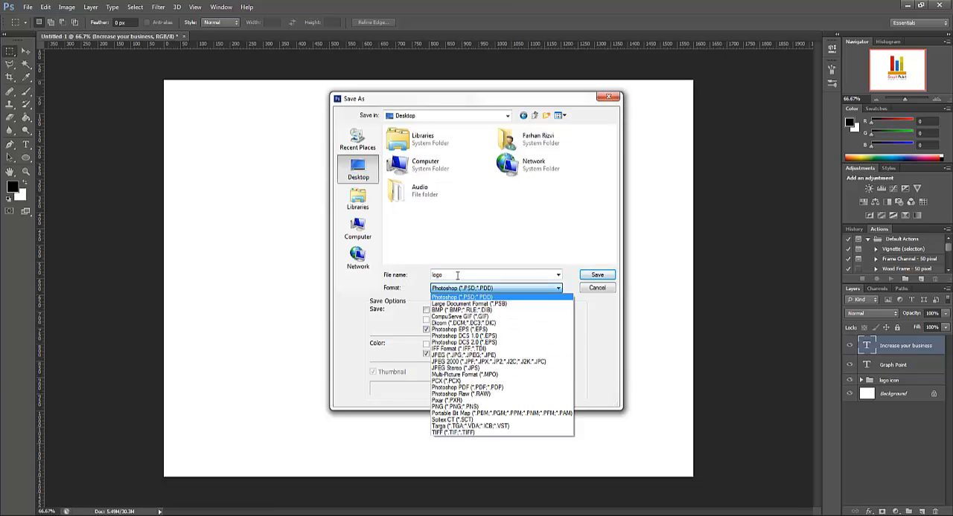
{"action": "left_click", "coordinate": [457, 276]}
{"action": "left_click", "coordinate": [449, 291]}
{"action": "left_click", "coordinate": [463, 297]}
{"action": "double_click", "coordinate": [454, 274]}
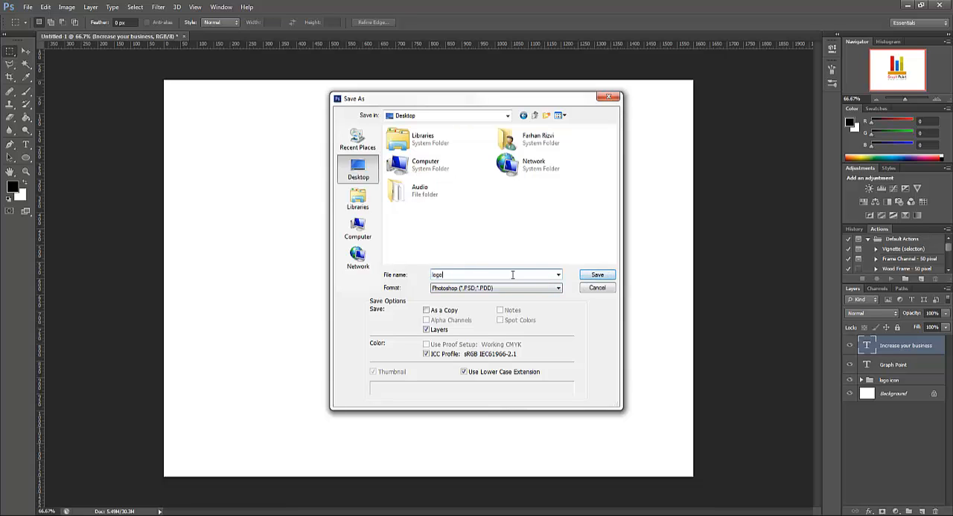
{"action": "left_click", "coordinate": [596, 275]}
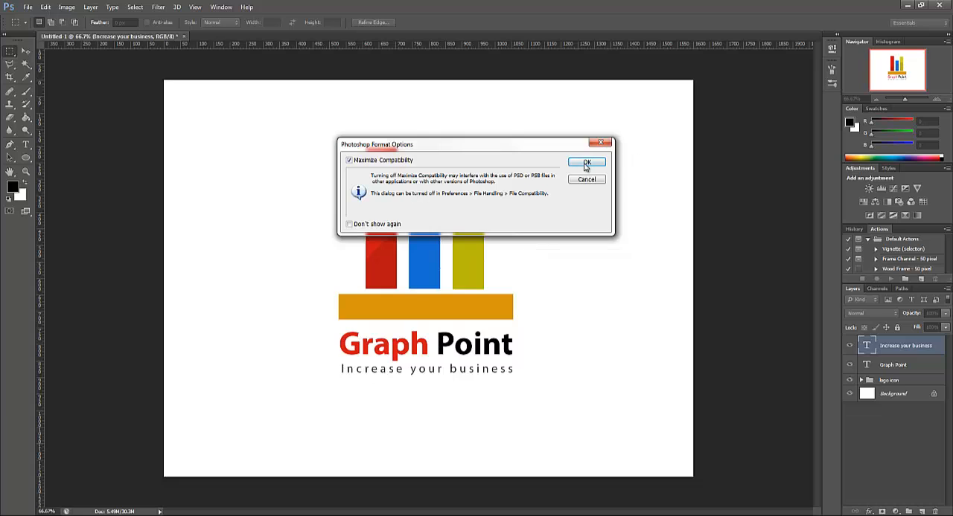
{"action": "left_click", "coordinate": [586, 163]}
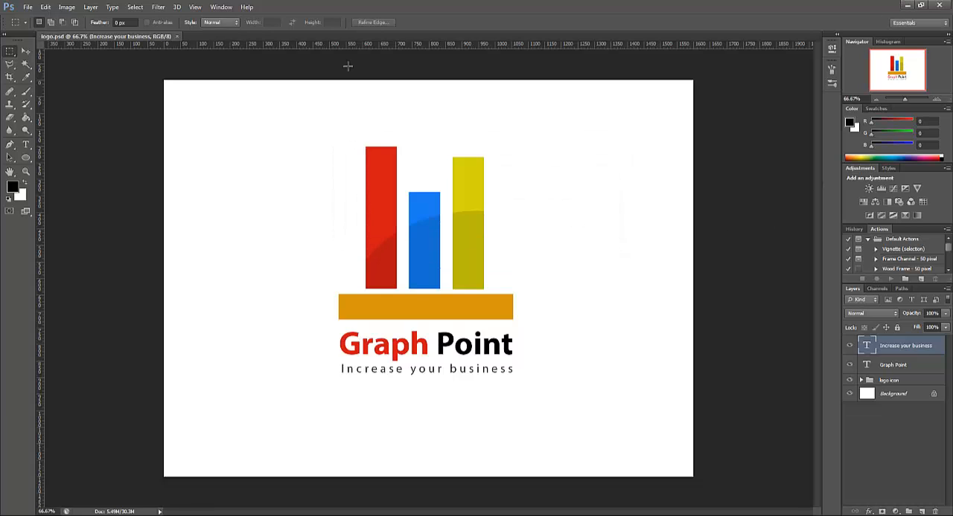
Close the saved document, go to the Windows desktop and reopen logo.psd from there
{"action": "left_click", "coordinate": [177, 36]}
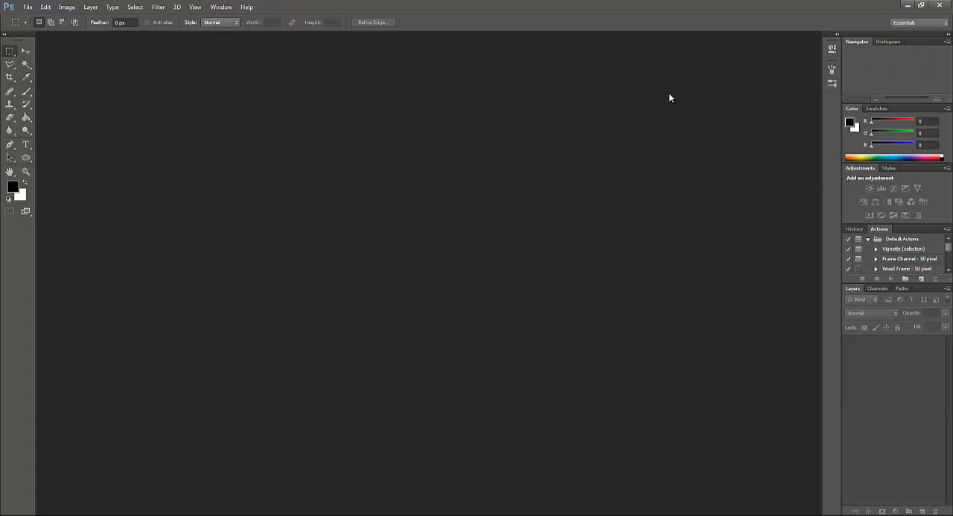
{"action": "left_click", "coordinate": [908, 6]}
{"action": "left_click", "coordinate": [149, 515]}
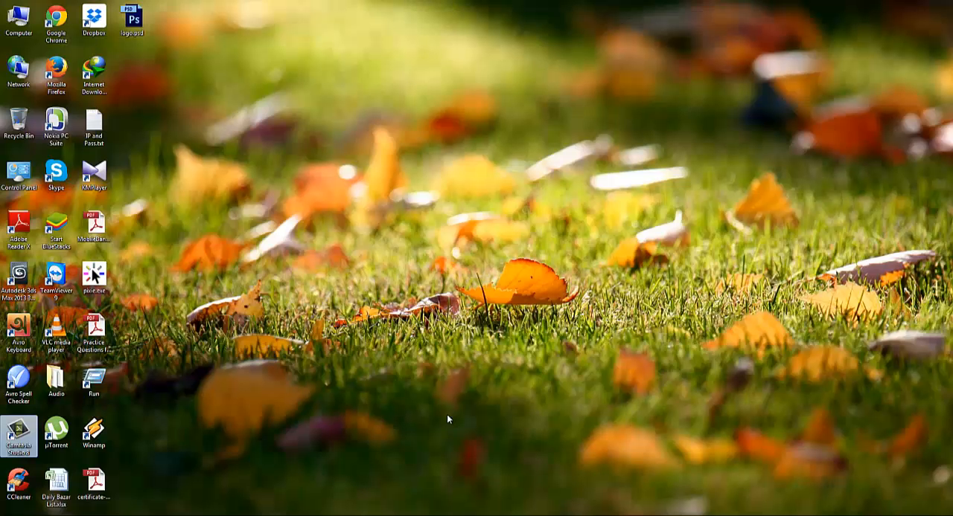
{"action": "double_click", "coordinate": [132, 21]}
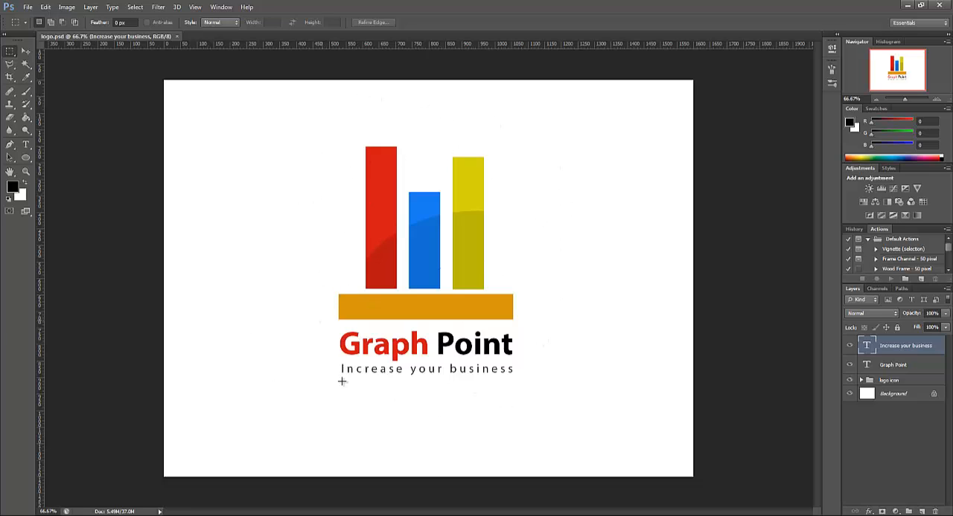
View the marquee tool variants without changing the tool, and close the logo.psd document
{"action": "left_click", "coordinate": [8, 53]}
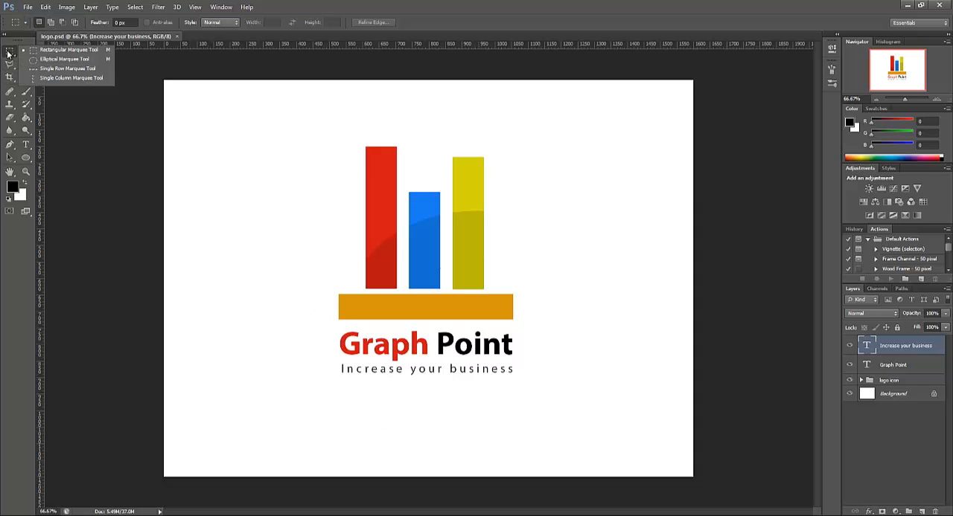
{"action": "left_click", "coordinate": [224, 177]}
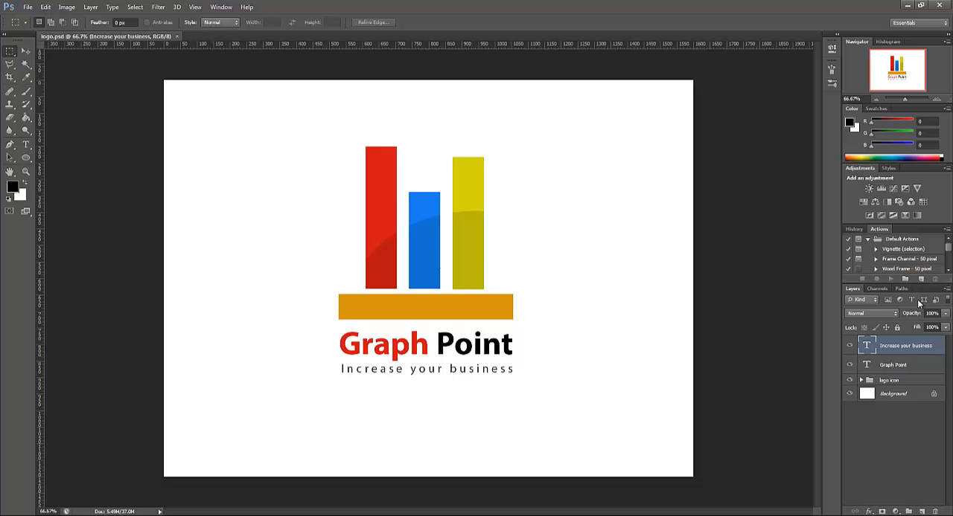
{"action": "left_click", "coordinate": [176, 36]}
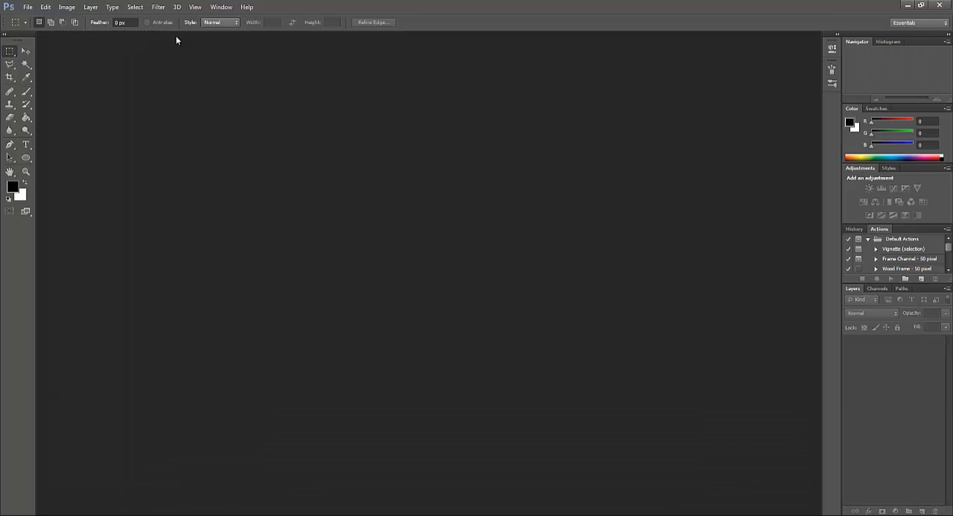
Open wide-hd-wallpapers.jpg from the Wallpapers folder on the Park (J:) drive
{"action": "left_click", "coordinate": [27, 8]}
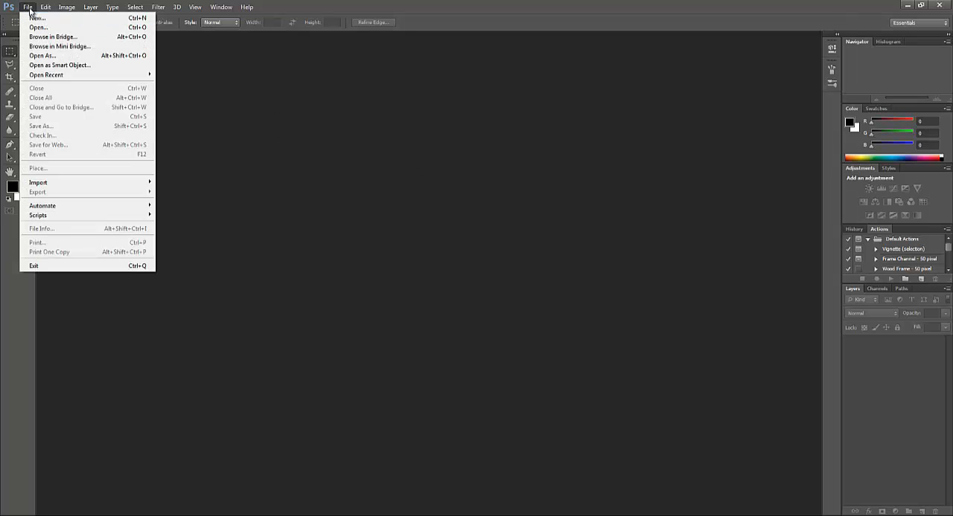
{"action": "left_click", "coordinate": [37, 28]}
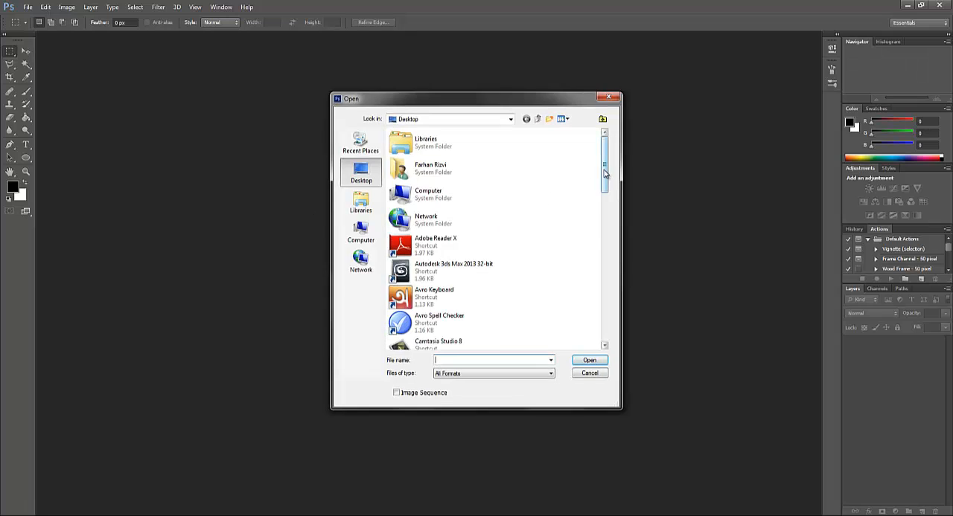
{"action": "mouse_move", "coordinate": [608, 175]}
{"action": "left_mouse_down"}
{"action": "mouse_move", "coordinate": [606, 222]}
{"action": "mouse_move", "coordinate": [605, 160]}
{"action": "left_mouse_up"}
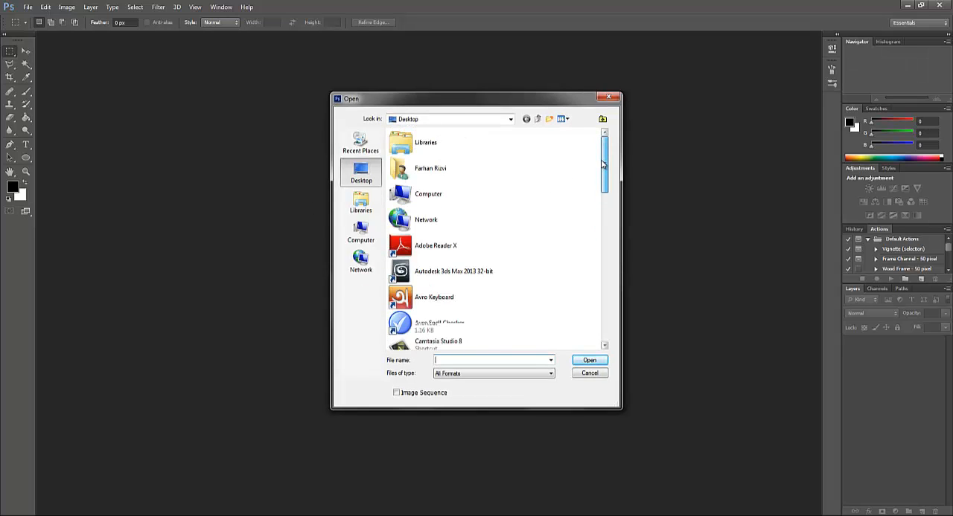
{"action": "double_click", "coordinate": [437, 196]}
{"action": "double_click", "coordinate": [451, 181]}
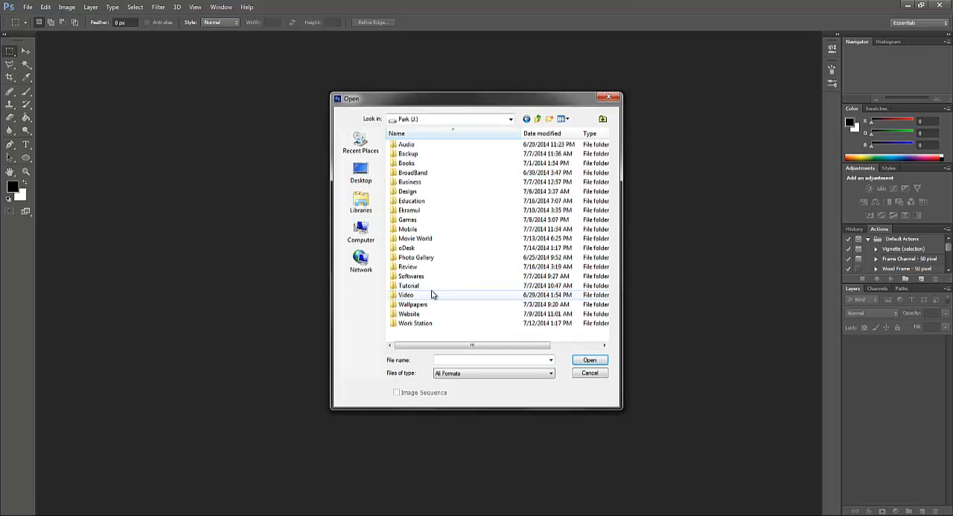
{"action": "double_click", "coordinate": [413, 305]}
{"action": "left_click", "coordinate": [567, 167]}
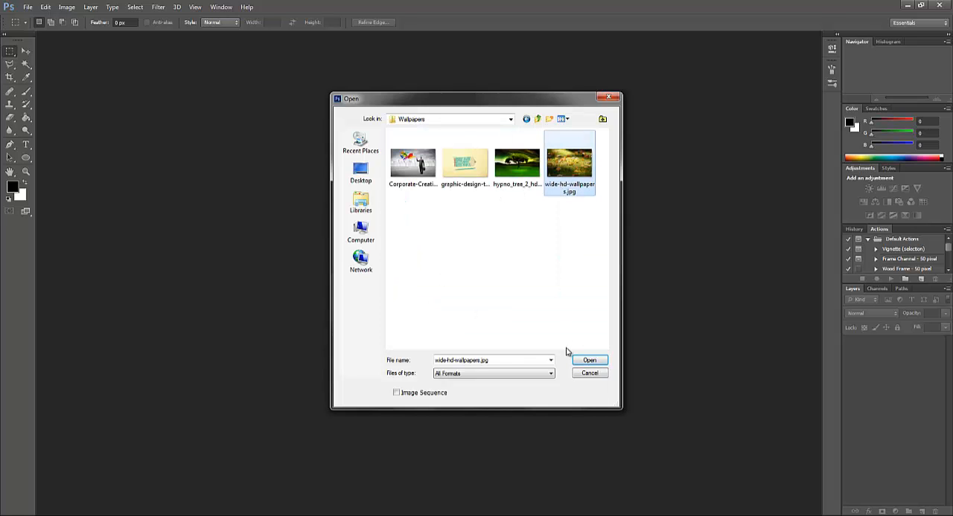
{"action": "left_click", "coordinate": [583, 360]}
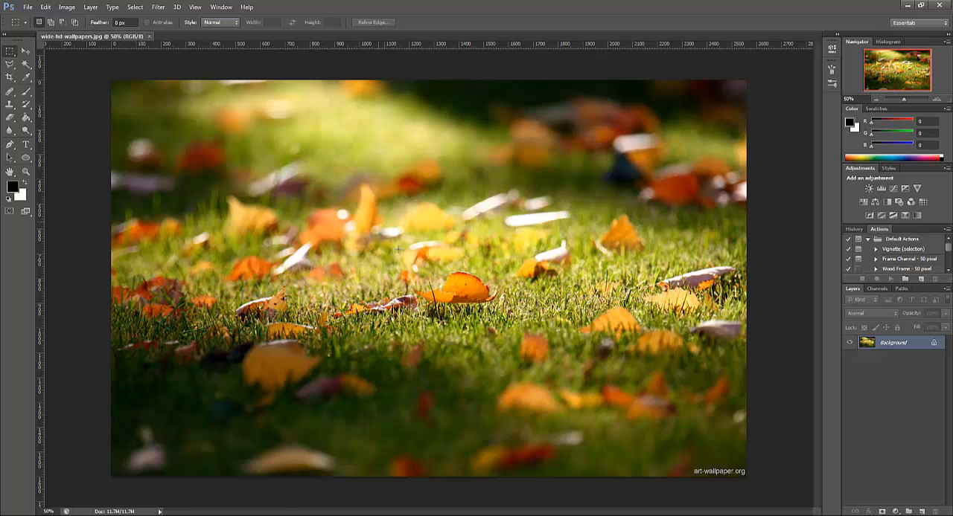
Select and copy a rectangle of about 594 by 492 pixels around the central orange leaf, undoing a trial move of the selection
{"action": "left_click_drag", "start_coordinate": [378, 223], "coordinate": [525, 343]}
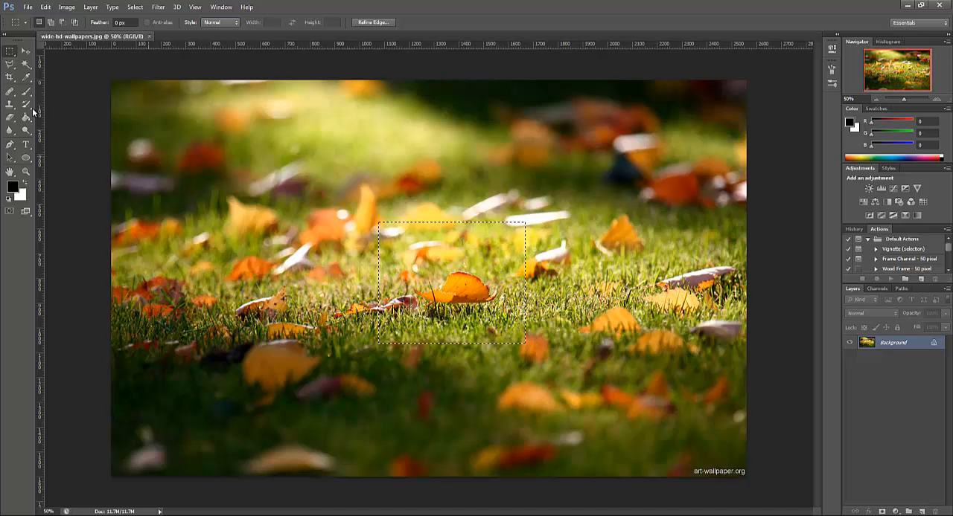
{"action": "left_click", "coordinate": [27, 50]}
{"action": "mouse_move", "coordinate": [468, 284]}
{"action": "left_mouse_down"}
{"action": "mouse_move", "coordinate": [276, 171]}
{"action": "mouse_move", "coordinate": [430, 276]}
{"action": "mouse_move", "coordinate": [467, 284]}
{"action": "left_mouse_up"}
{"action": "key", "text": "ctrl+z"}
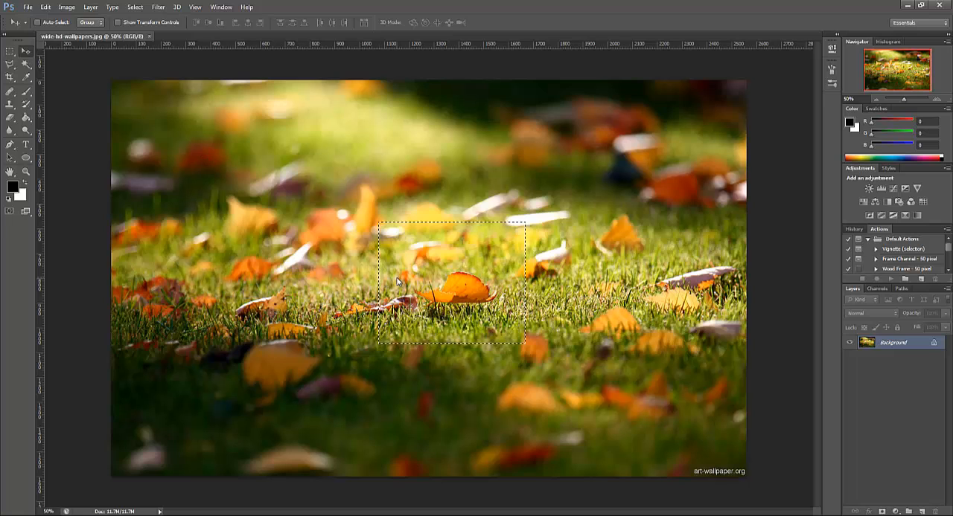
Create a new document with the Clipboard preset, 594 by 492 pixels at 72 pixels/inch, and paste the copied leaf area into it
{"action": "left_click", "coordinate": [28, 8]}
{"action": "left_click", "coordinate": [38, 17]}
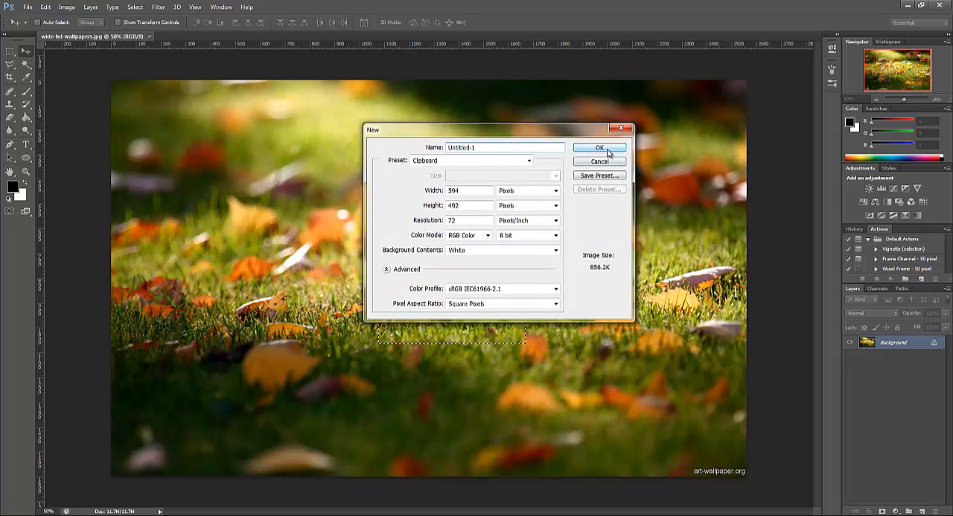
{"action": "left_click", "coordinate": [600, 149]}
{"action": "key", "text": "ctrl+v"}
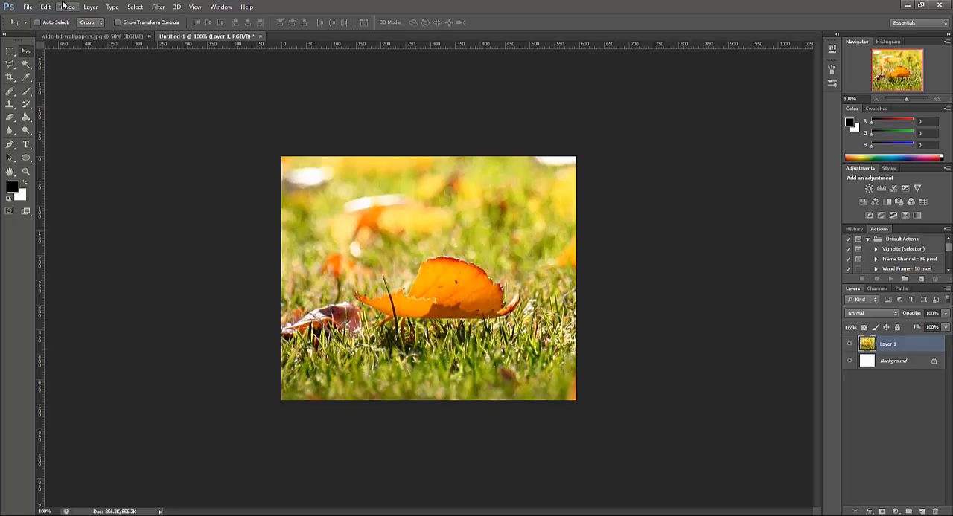
Compare the original wallpaper with the pasted leaf crop by switching back and forth between the two open documents
{"action": "left_click", "coordinate": [69, 37]}
{"action": "left_click", "coordinate": [240, 35]}
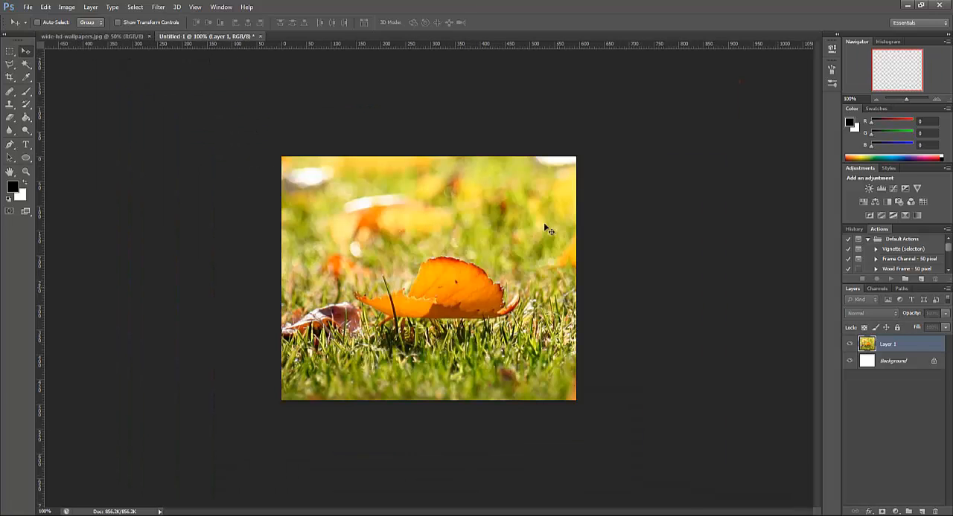
{"action": "left_click", "coordinate": [111, 38]}
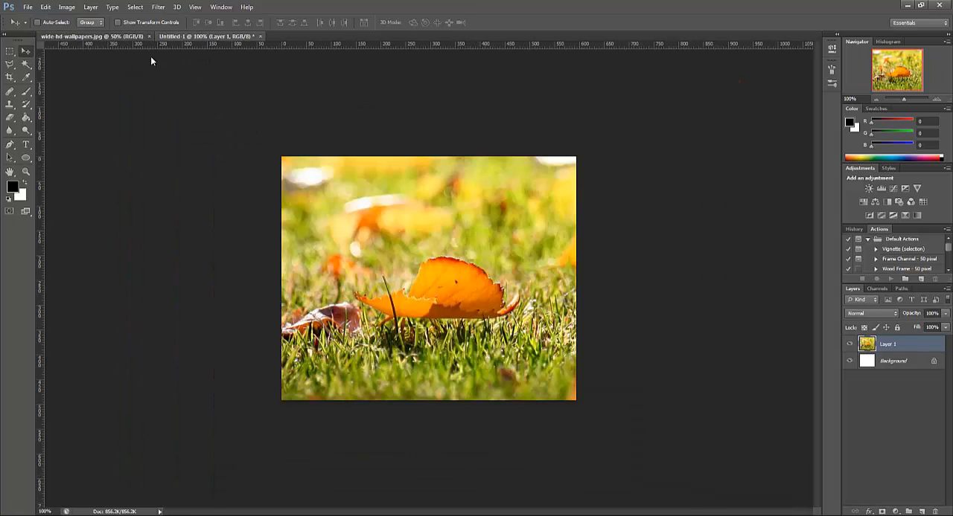
{"action": "left_click", "coordinate": [205, 37]}
{"action": "left_click", "coordinate": [87, 37]}
{"action": "left_click", "coordinate": [227, 38]}
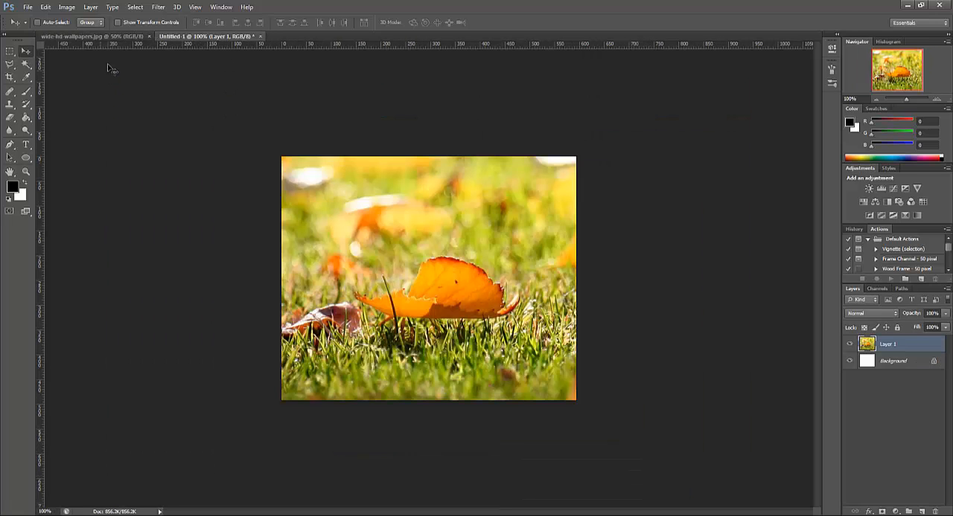
{"action": "left_click", "coordinate": [137, 37]}
{"action": "left_click", "coordinate": [195, 37]}
Switch to the Rectangular Marquee tool and close the leaf crop document without saving it
{"action": "left_click", "coordinate": [10, 50]}
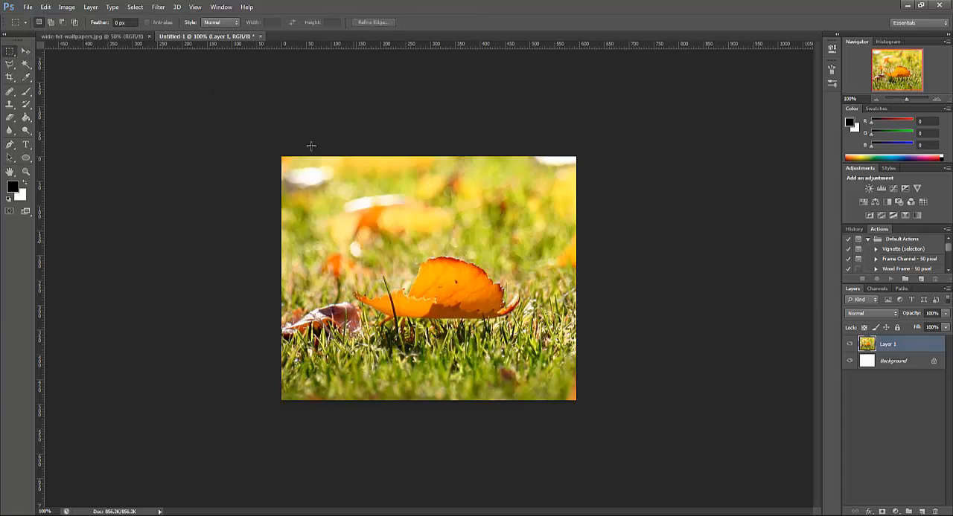
{"action": "left_click", "coordinate": [260, 36]}
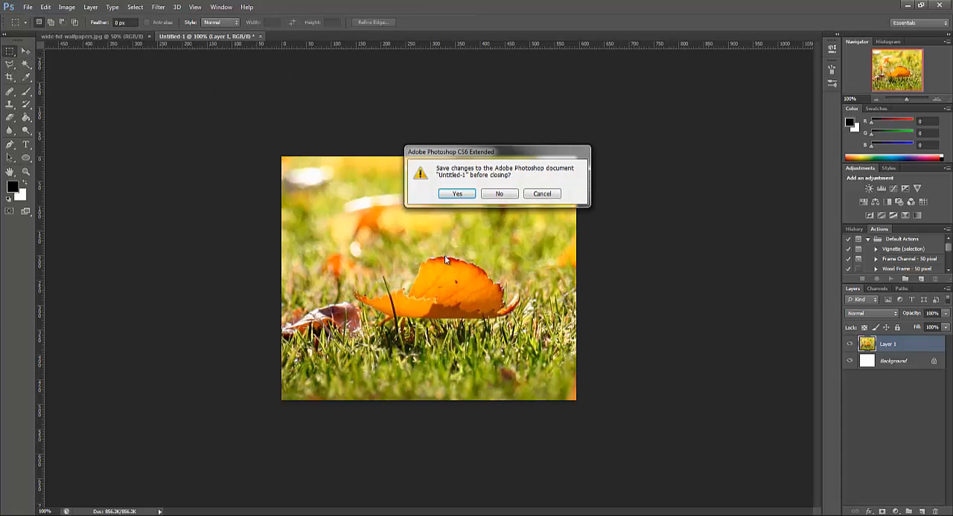
{"action": "left_click", "coordinate": [498, 193]}
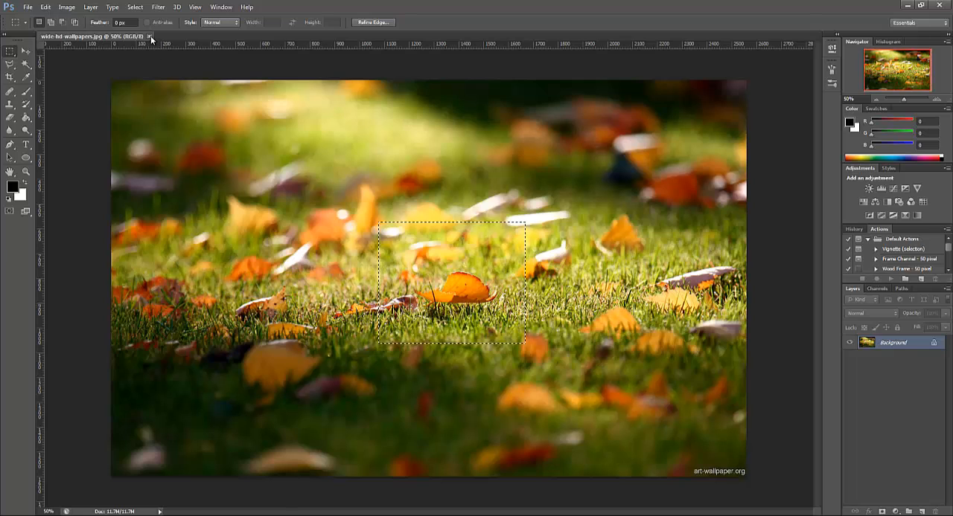
Clear the rectangular selection in the wallpaper image and activate the Paint Bucket tool
{"action": "left_click", "coordinate": [340, 219]}
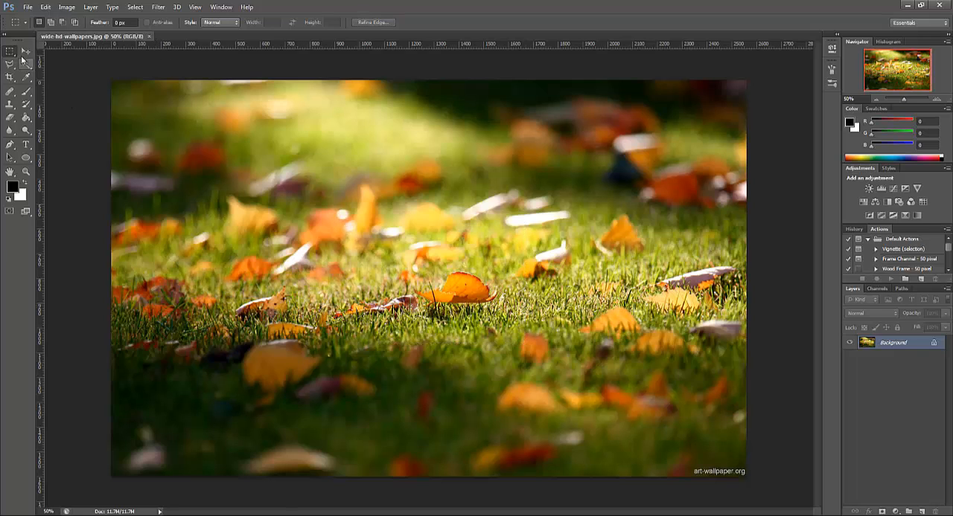
{"action": "left_click", "coordinate": [26, 119]}
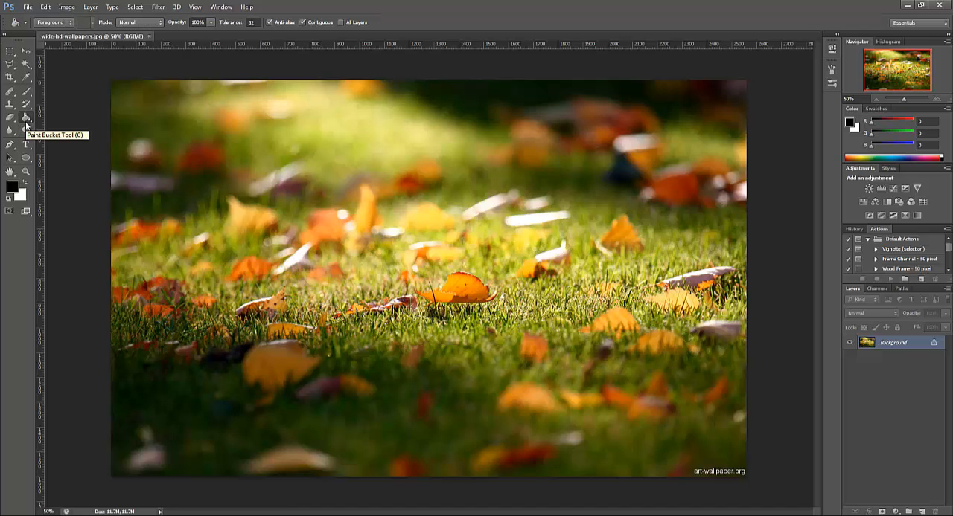